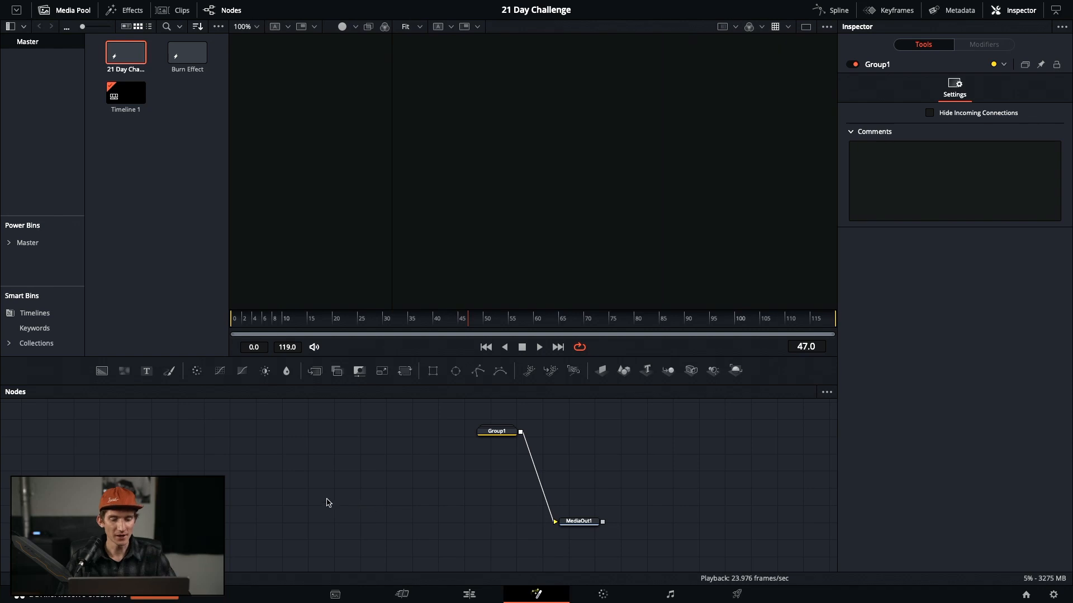
Create a solid white Background1 node, show it in the viewer, and attach a Polygon1 mask
left_click(102, 371)
left_click_drag(363, 503, 224, 473)
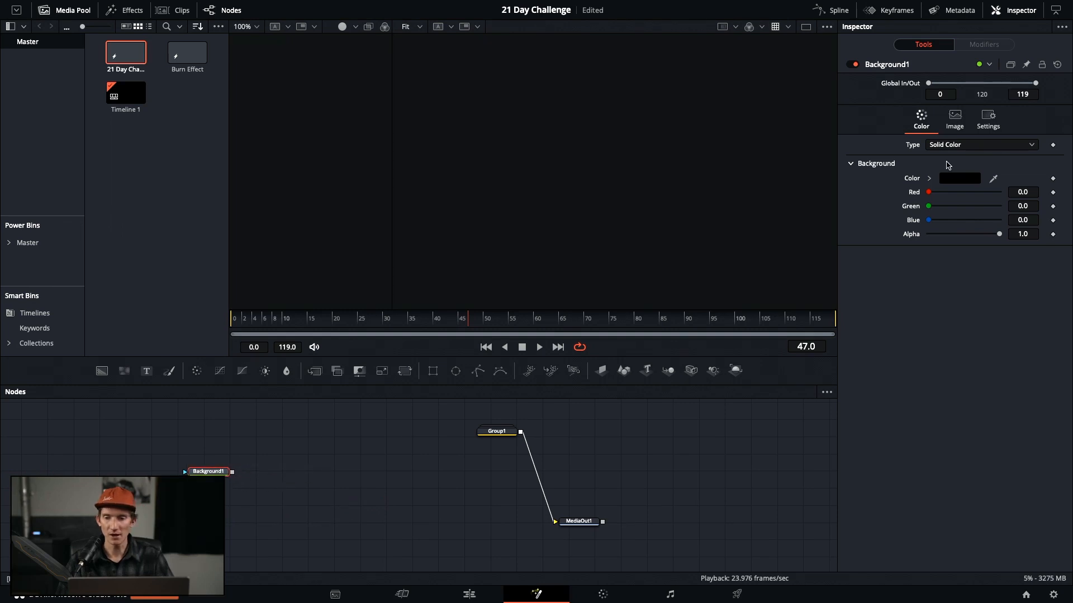
left_click(959, 178)
left_click(227, 498)
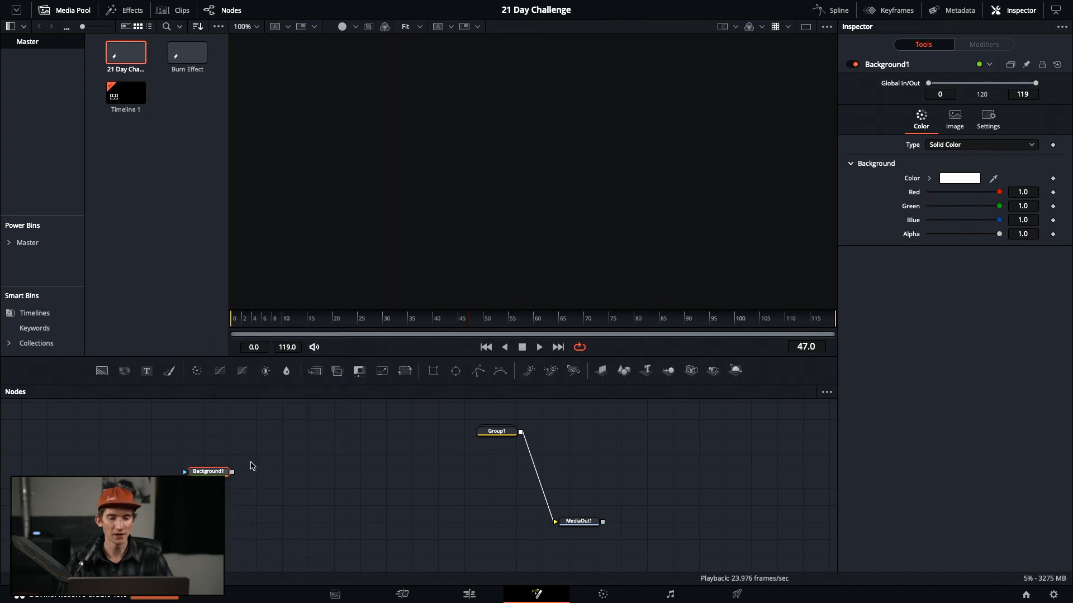
key("2")
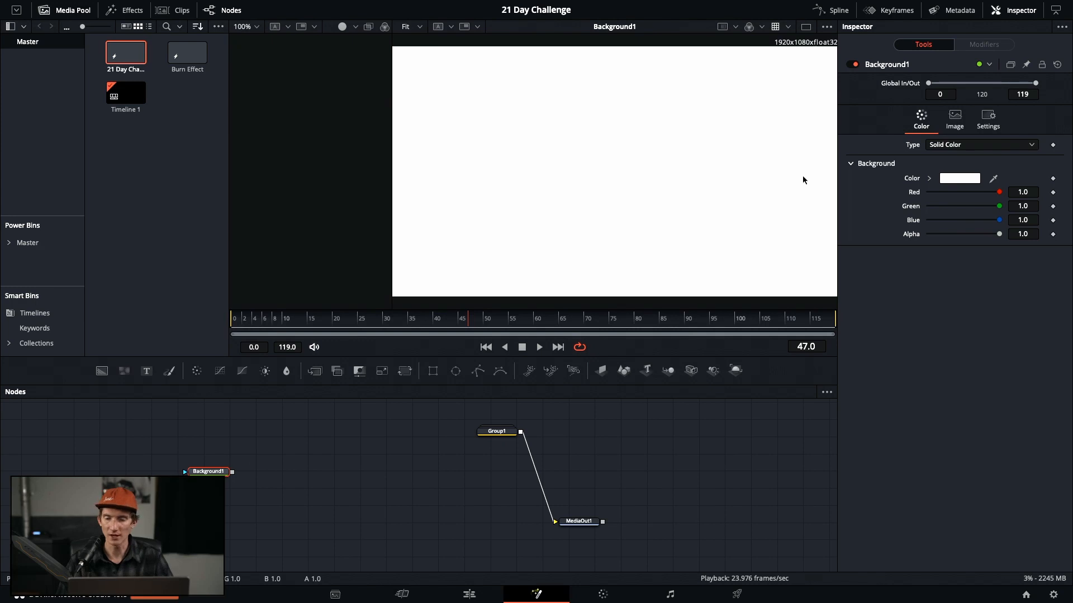
left_click(478, 371)
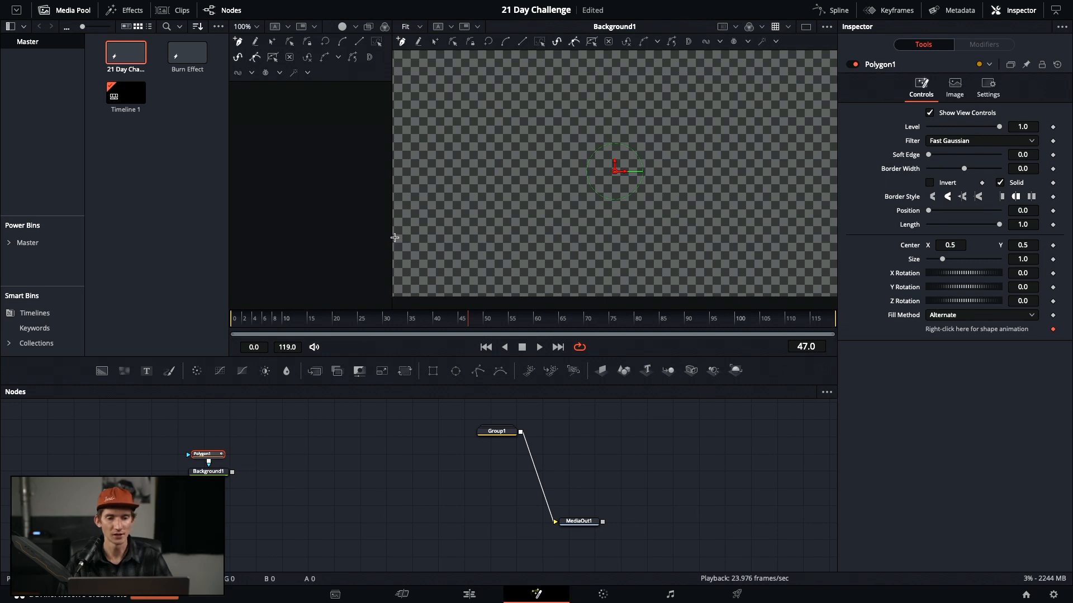
Draw a two-point horizontal line with Polygon1 and set its Border Width to 0.006
left_click_drag(401, 237, 445, 236)
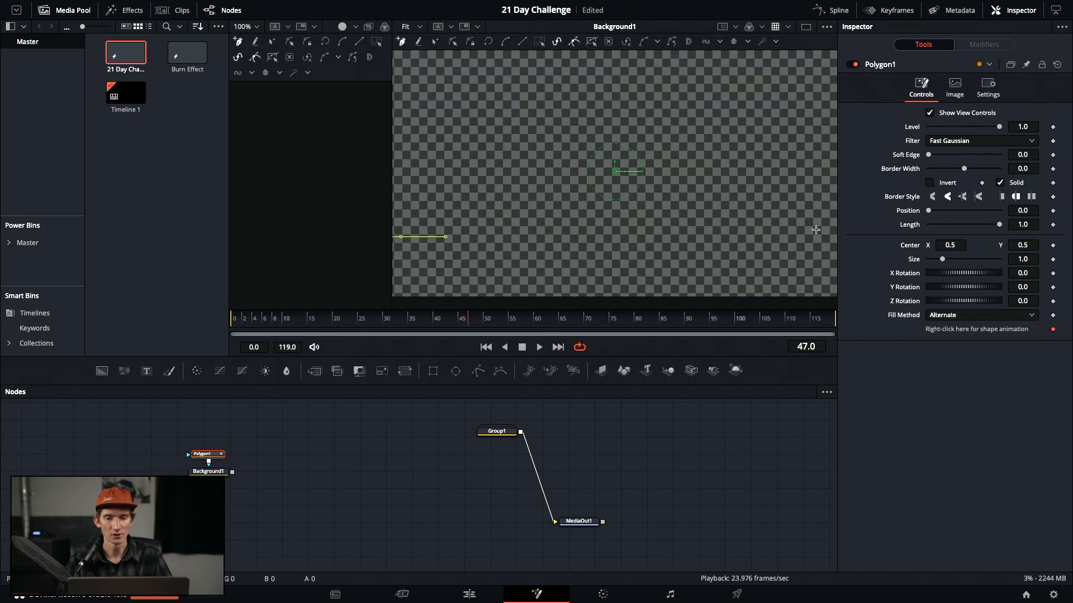
left_click_drag(677, 235, 829, 236)
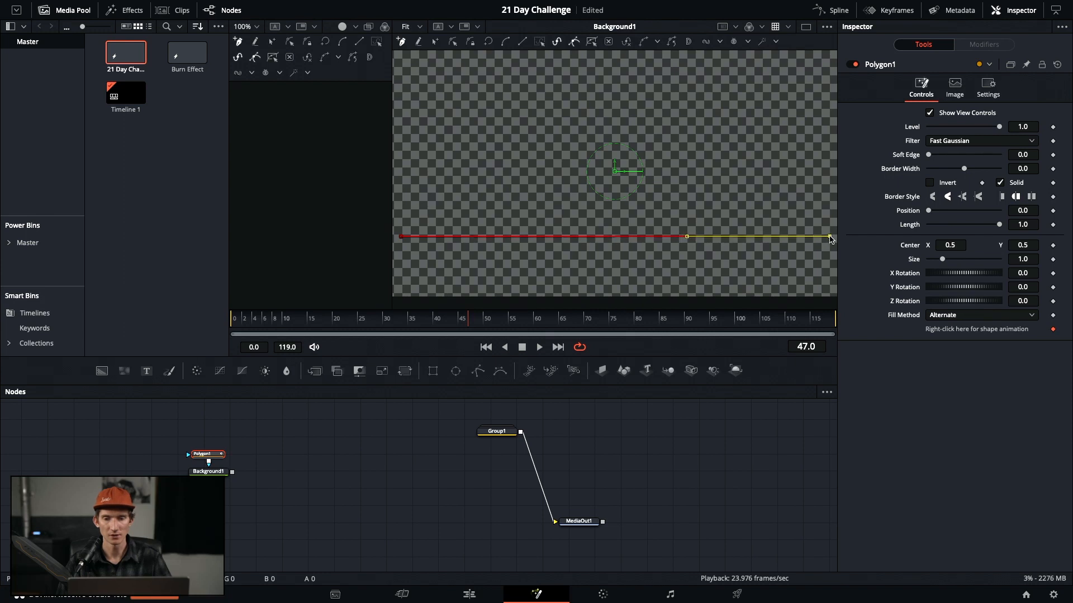
left_click(398, 271)
key("super+z")
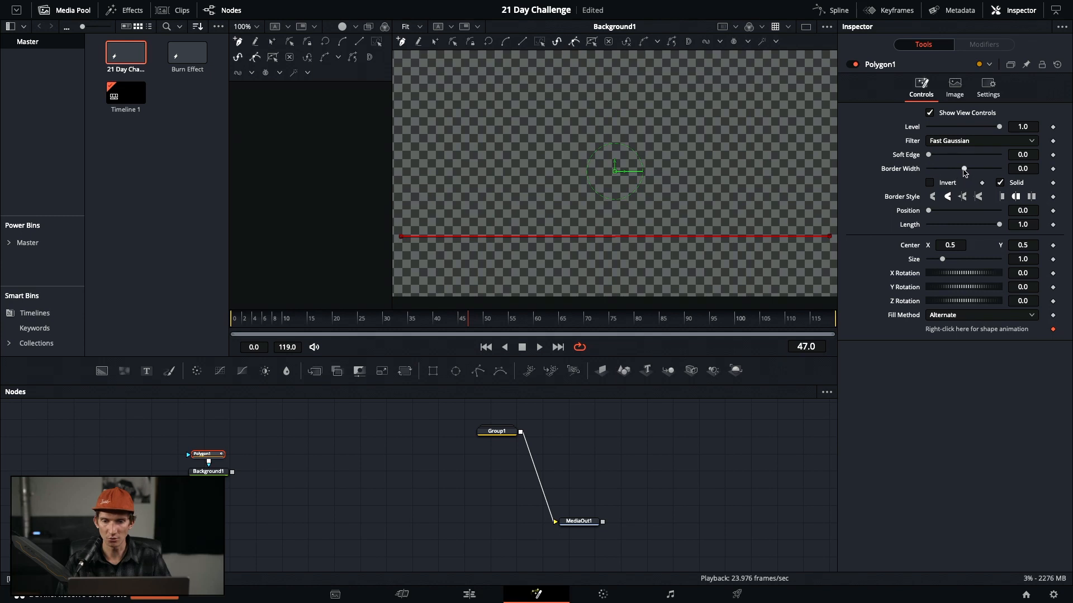
left_click_drag(964, 172, 966, 173)
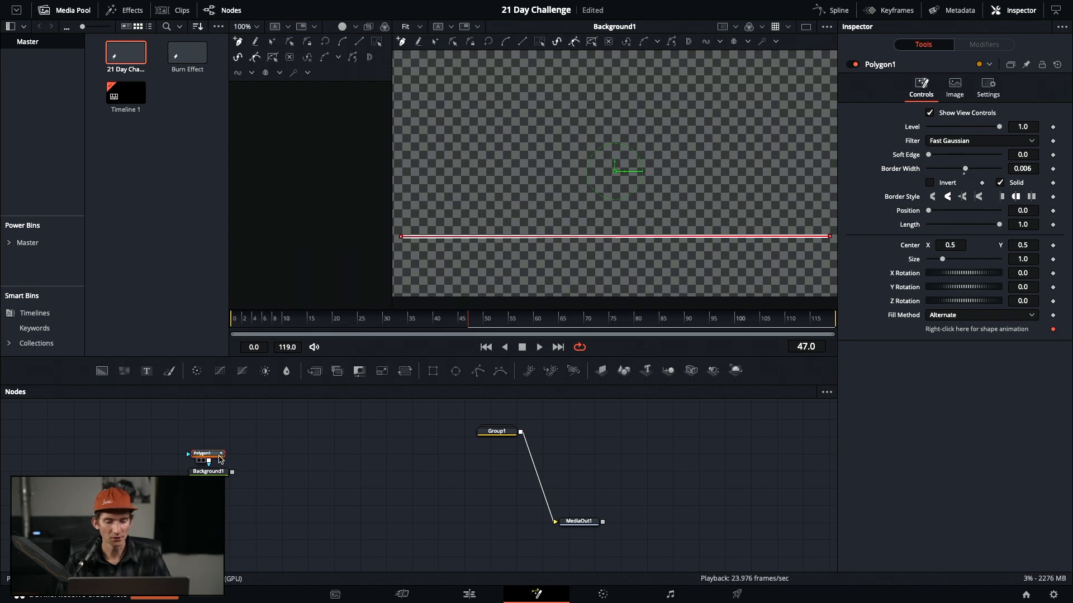
left_click(277, 446)
Paste a copy as Polygon1_1, chain it into Polygon1, and set its Center Y to 0.38
key("ctrl+v")
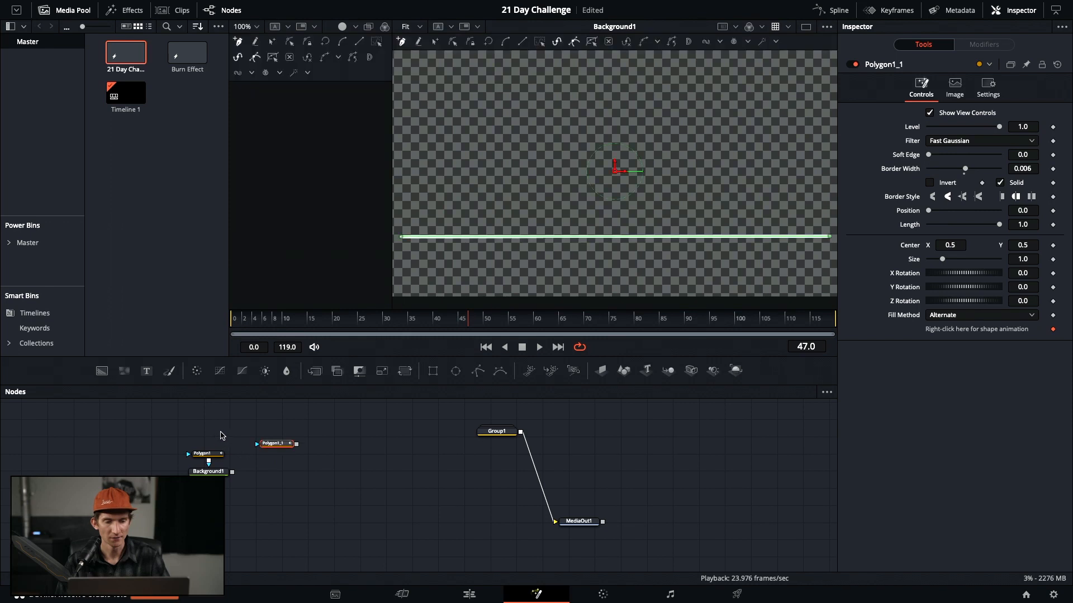
left_click_drag(297, 444, 231, 427)
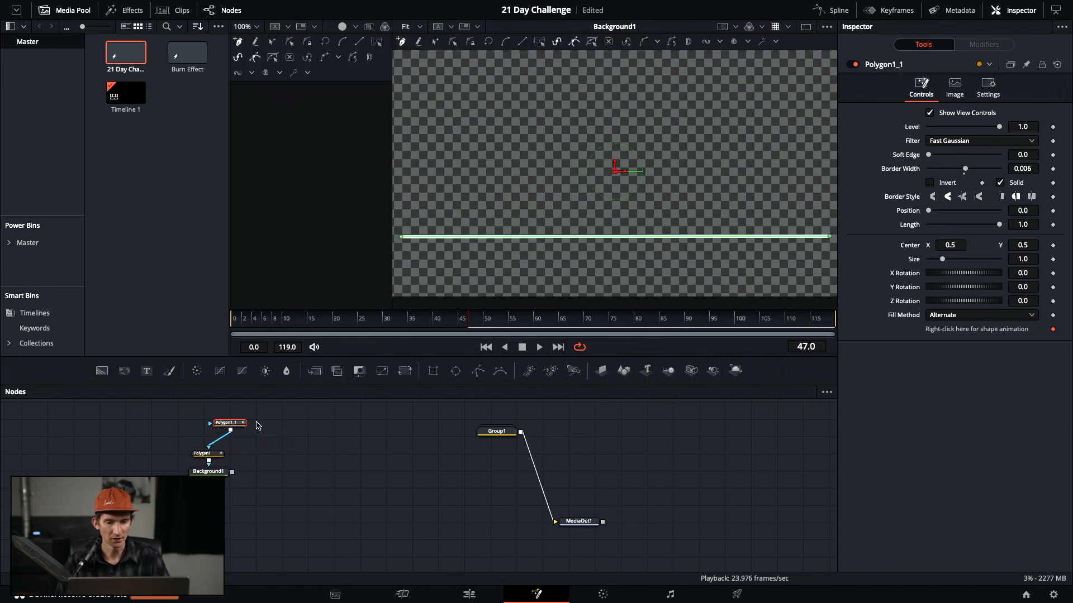
left_click(987, 86)
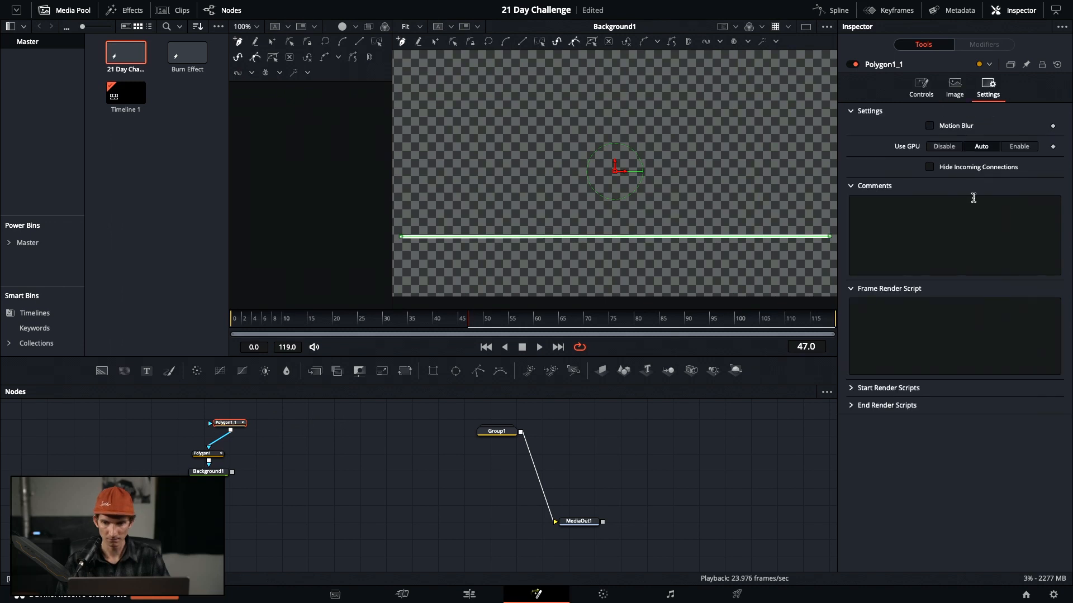
left_click(955, 86)
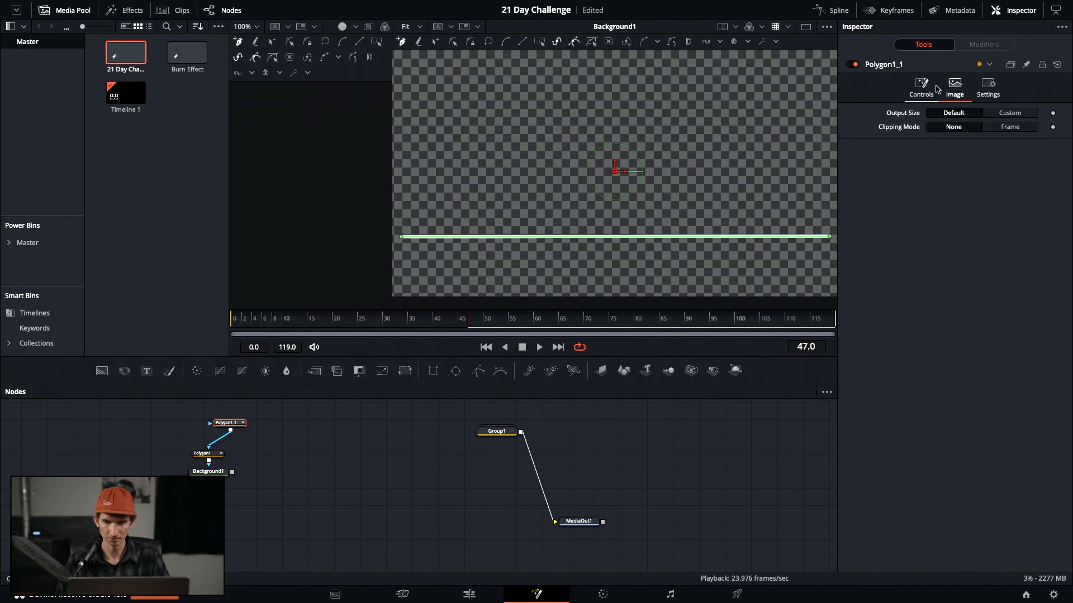
left_click(933, 88)
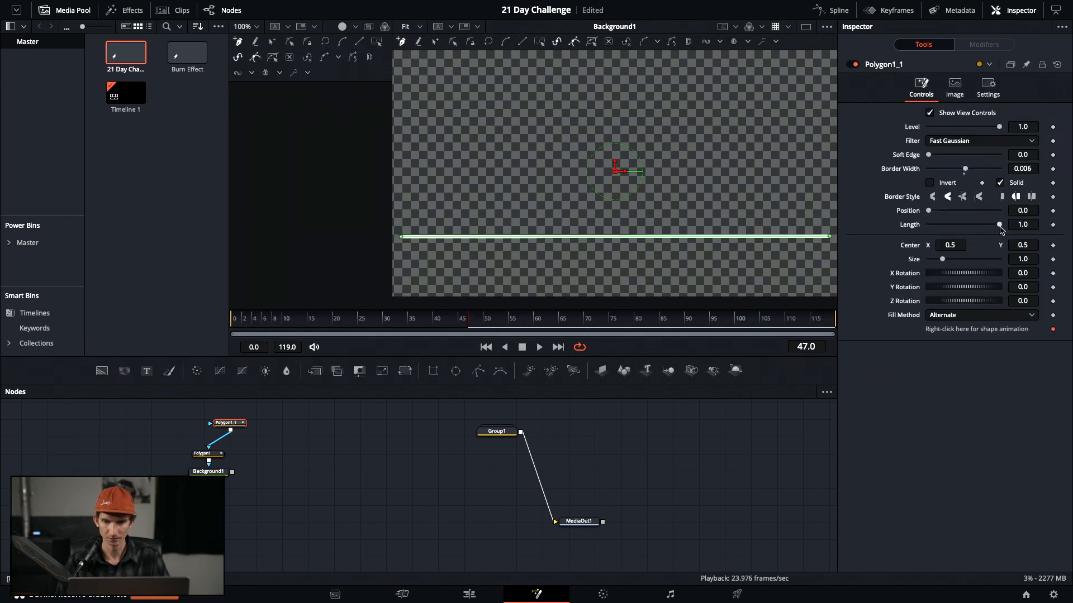
left_click_drag(1023, 244, 995, 245)
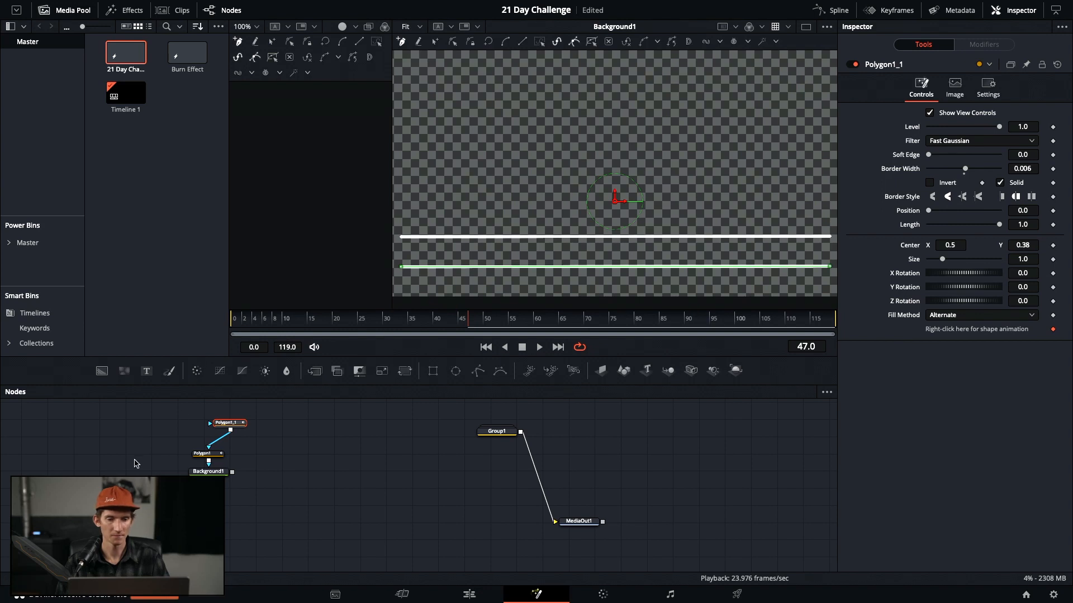
Raise the original Polygon1 line to Center Y 0.551 and preview both lines
left_click(202, 454)
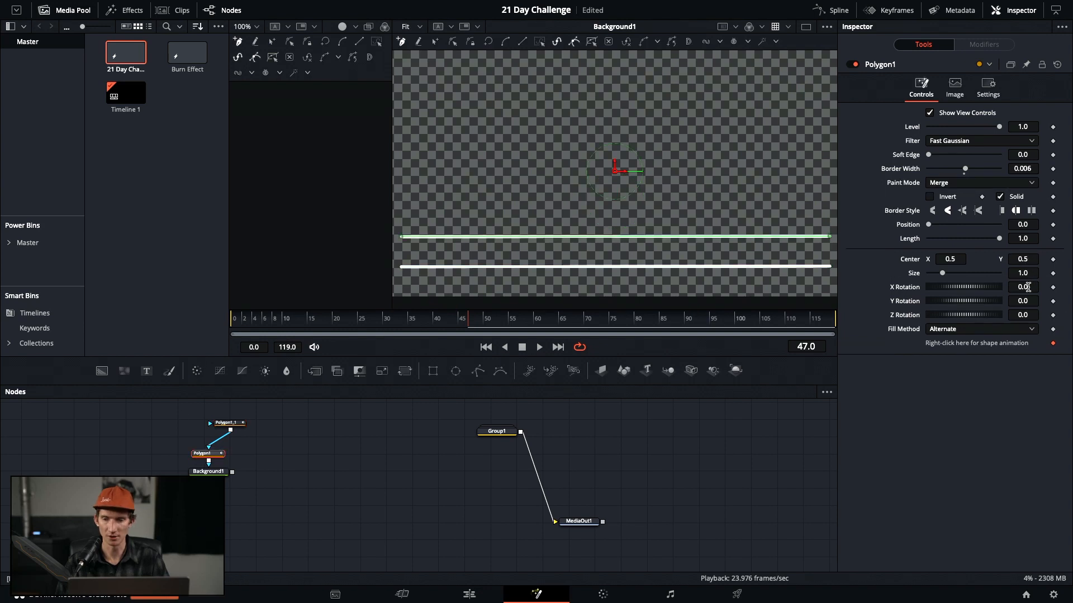
left_click_drag(1023, 259, 1033, 259)
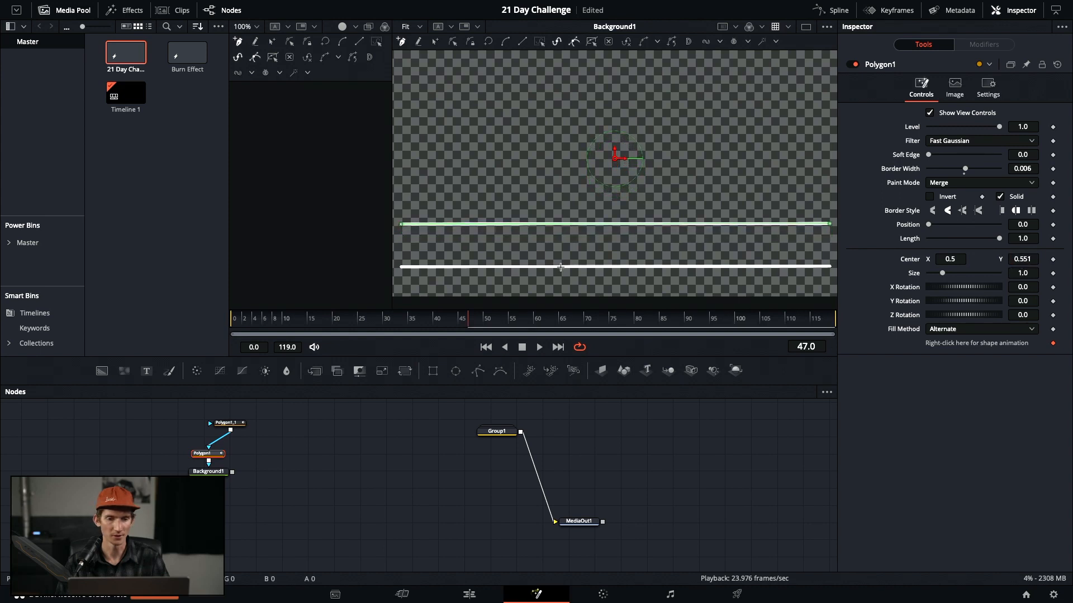
left_click_drag(233, 425, 216, 429)
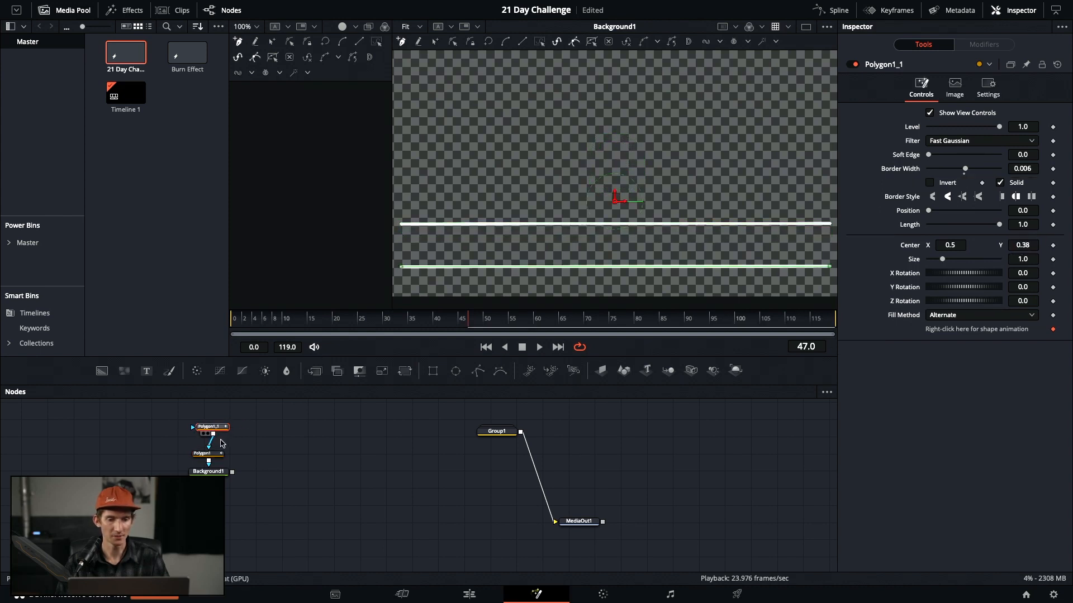
left_click(264, 431)
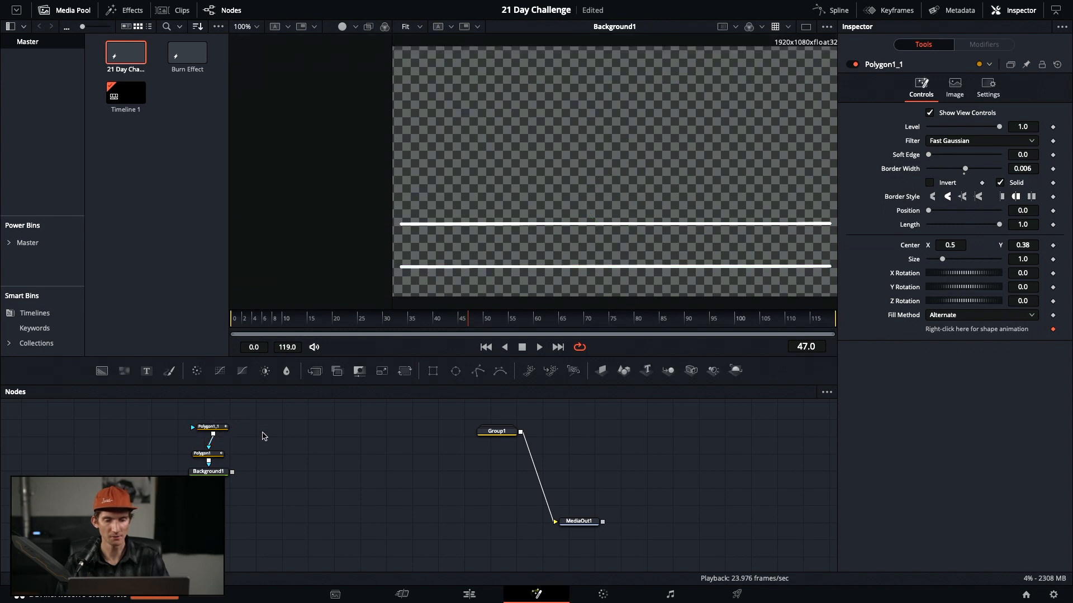
key("ctrl+v")
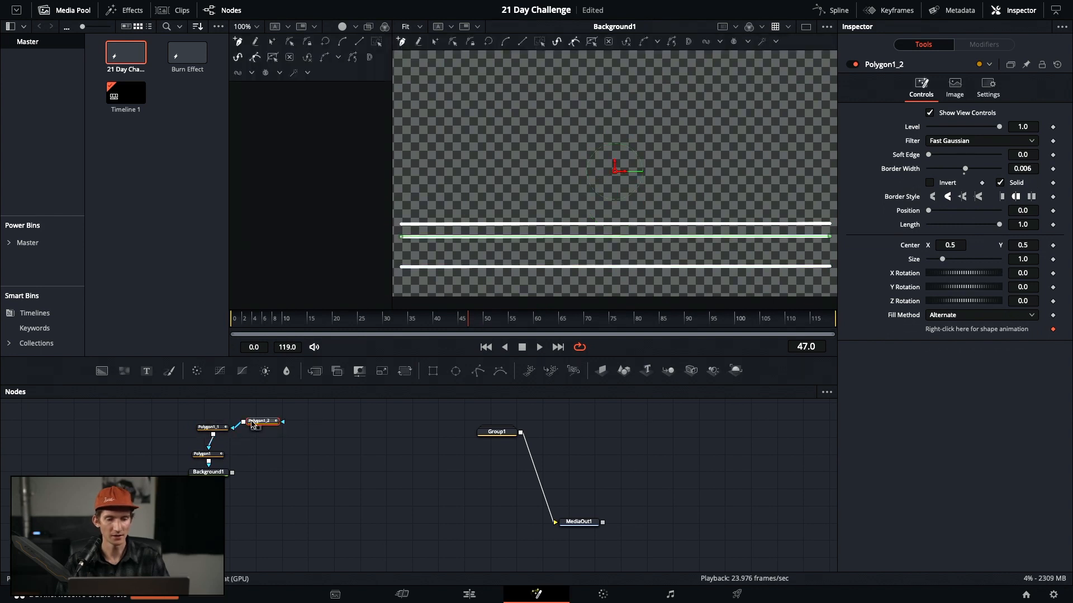
Paste Polygon1_2 and Polygon1_3, chain them to the existing lines, and tidy the nodes
left_click(312, 450)
key("ctrl+v")
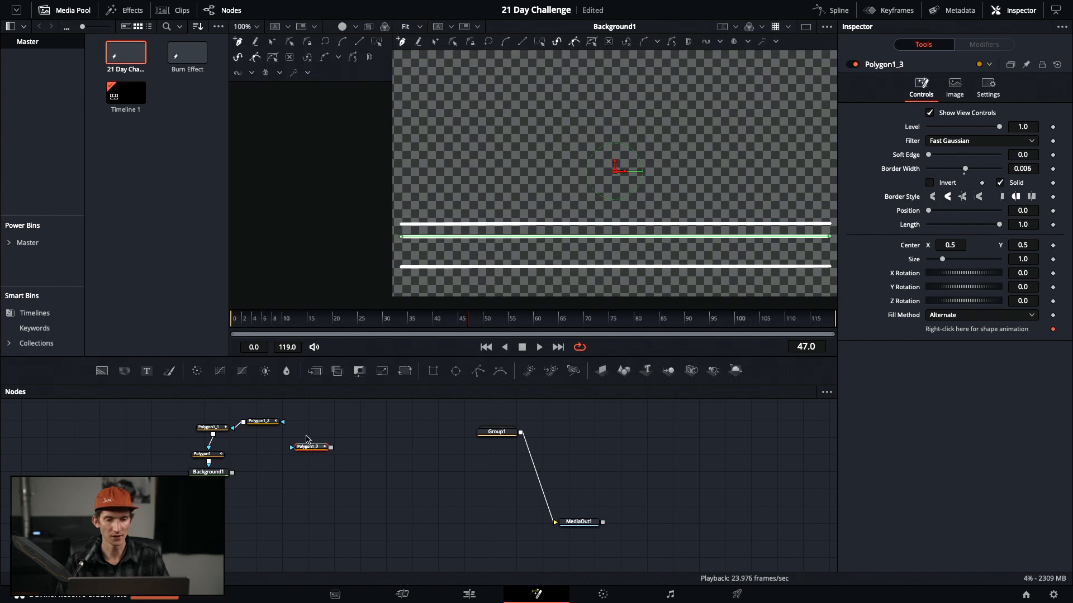
left_click_drag(332, 450, 156, 433)
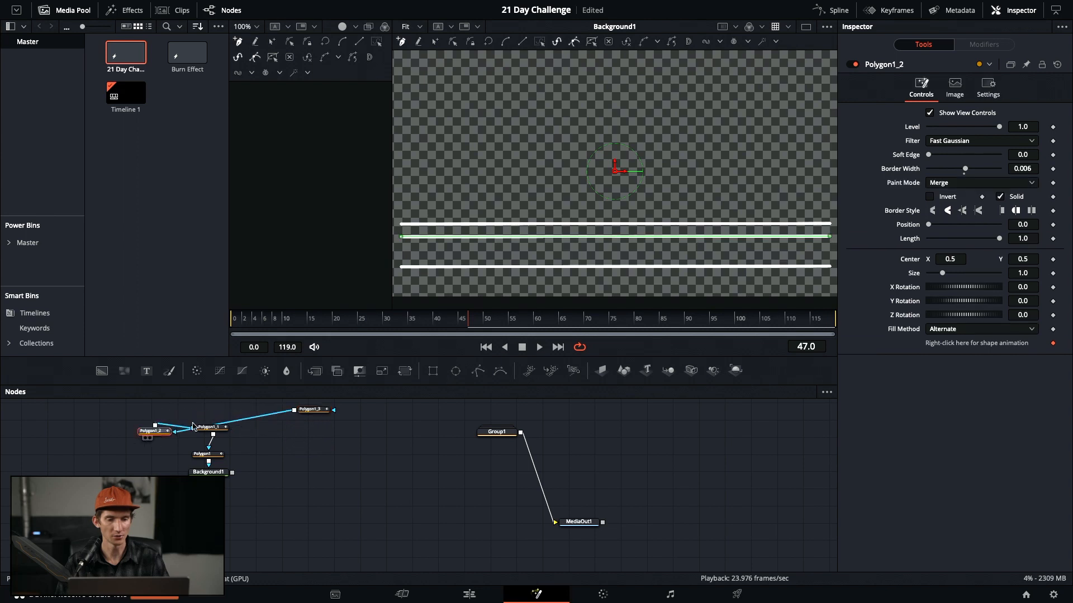
left_click_drag(312, 413, 154, 464)
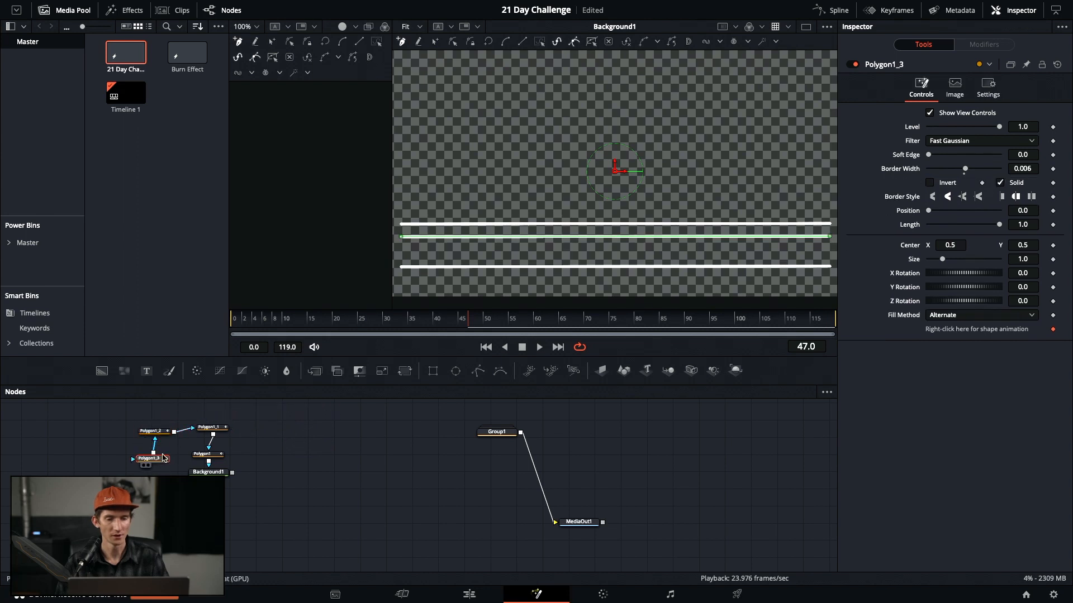
Move the newest line to the top of the frame at Center Y 1.132
double_click(1022, 244)
type("0.45")
key("Return")
left_click_drag(1023, 245, 1061, 244)
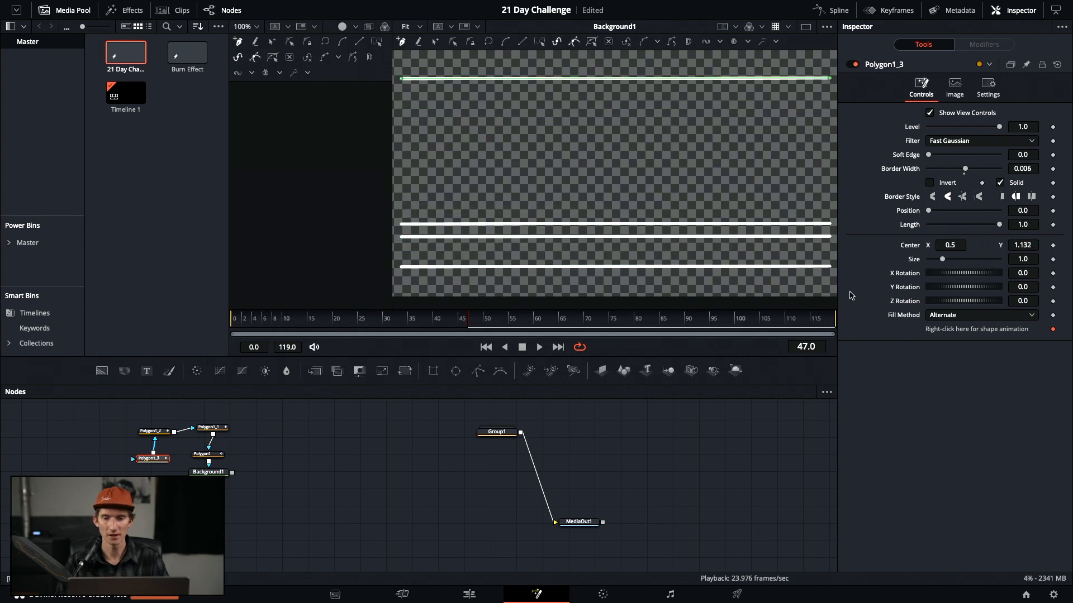
left_click(797, 236)
key("ctrl+z")
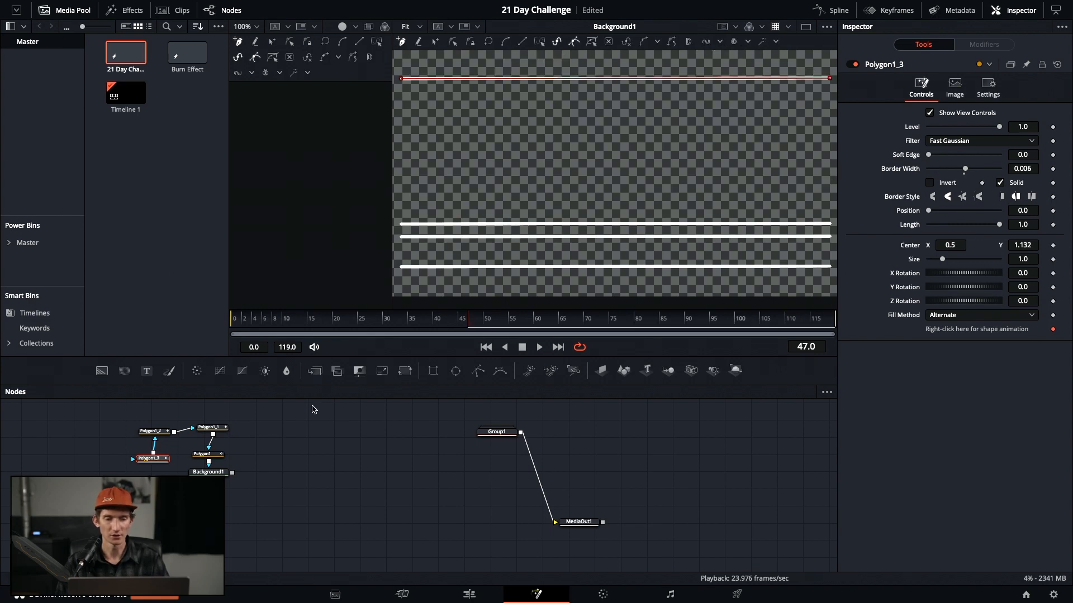
Raise the third line polygon to Center Y 0.976 in the upper frame
left_click(152, 431)
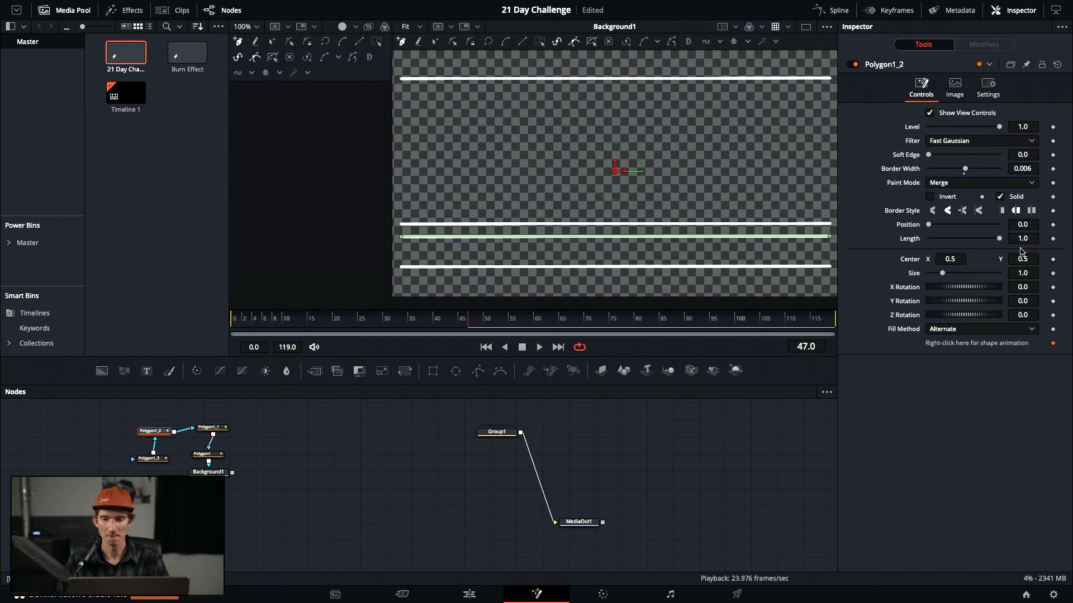
left_click_drag(1022, 260, 769, 243)
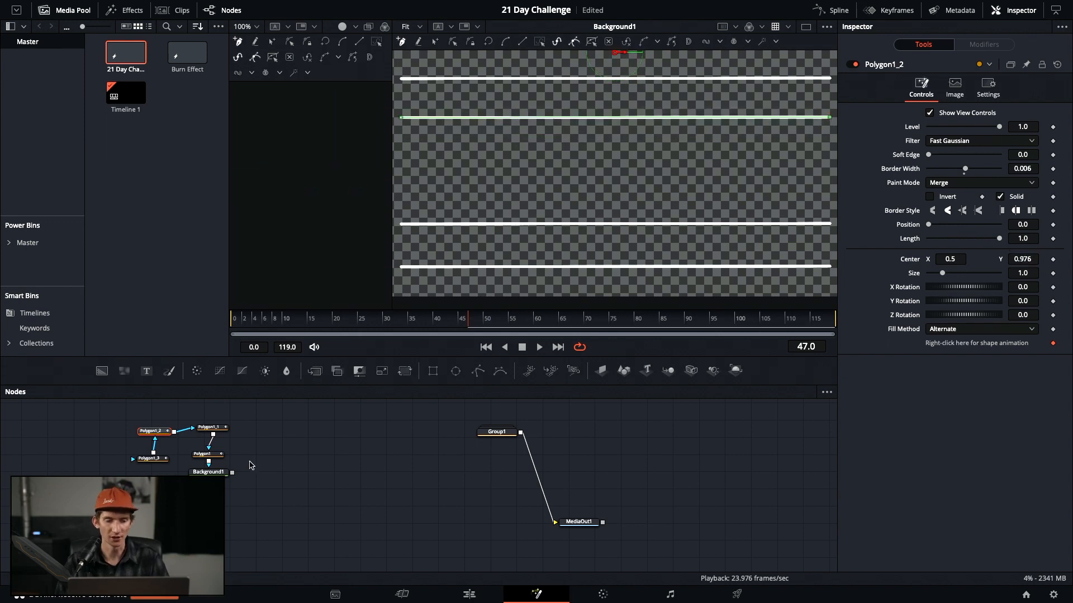
left_click(218, 472)
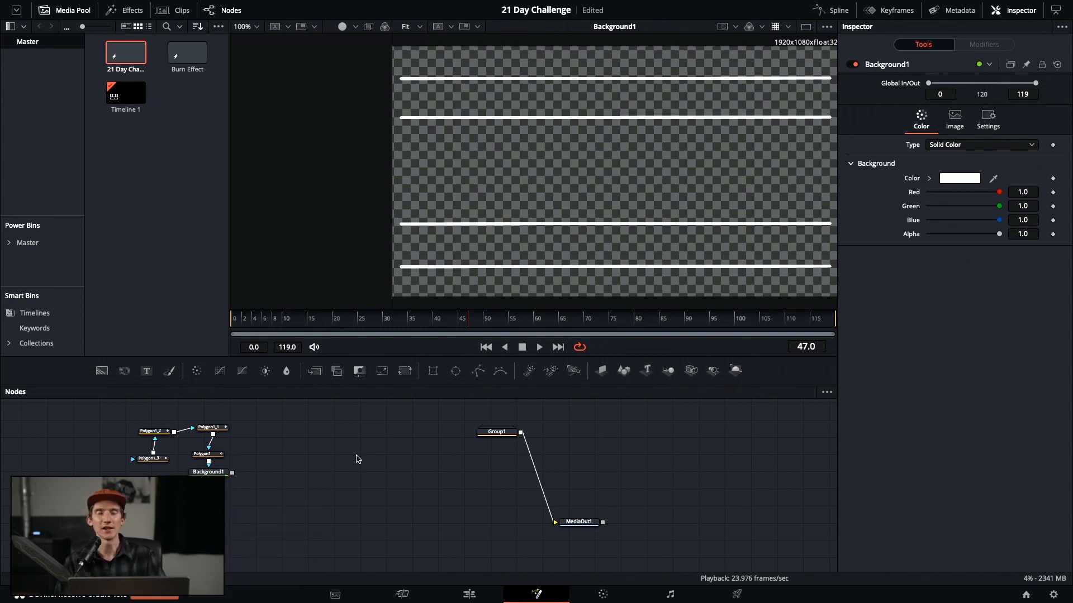
Save the project, move Background1 lower in the graph, and search the tools for Displace
key("ctrl+s")
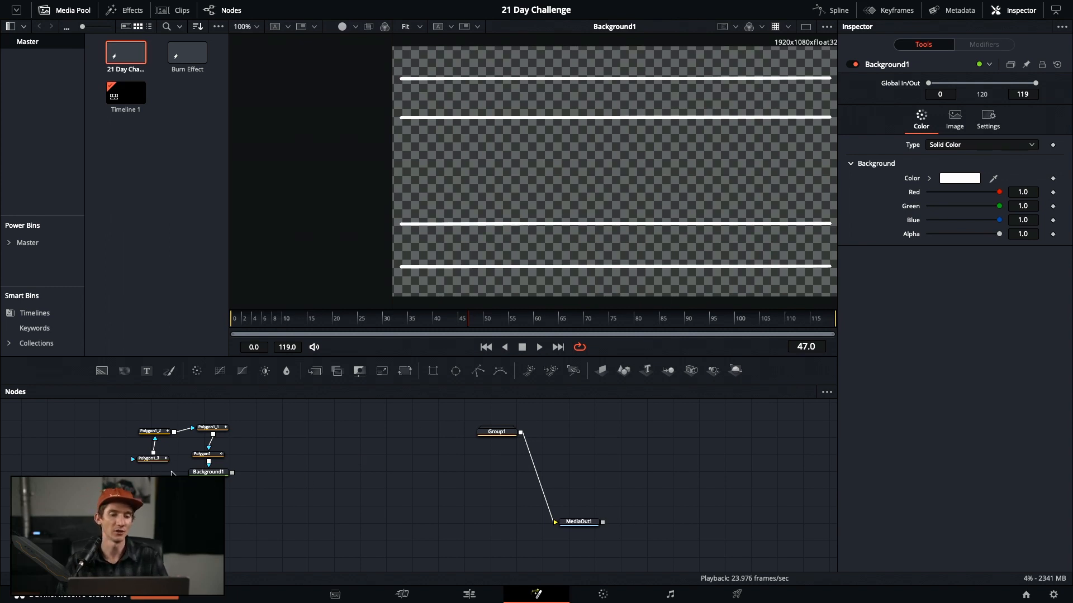
mouse_move(222, 472)
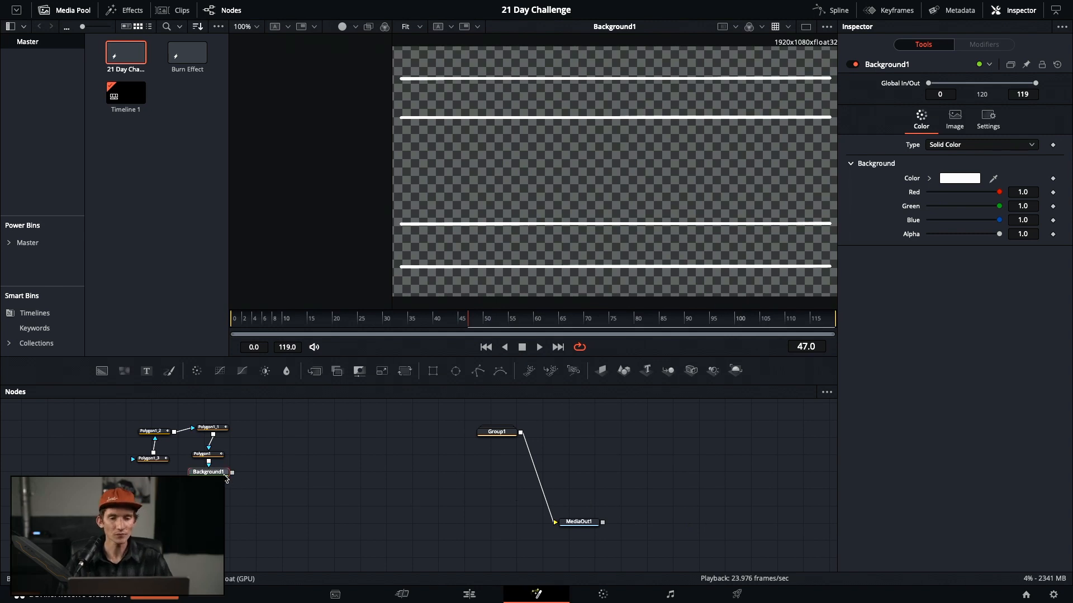
left_click_drag(220, 473, 219, 490)
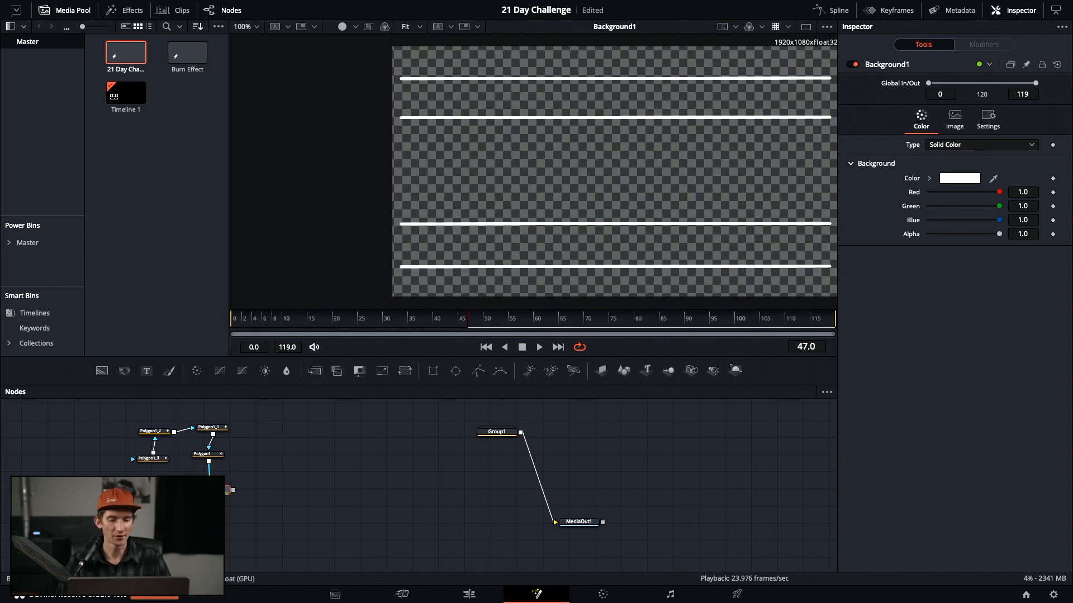
key("shift+space")
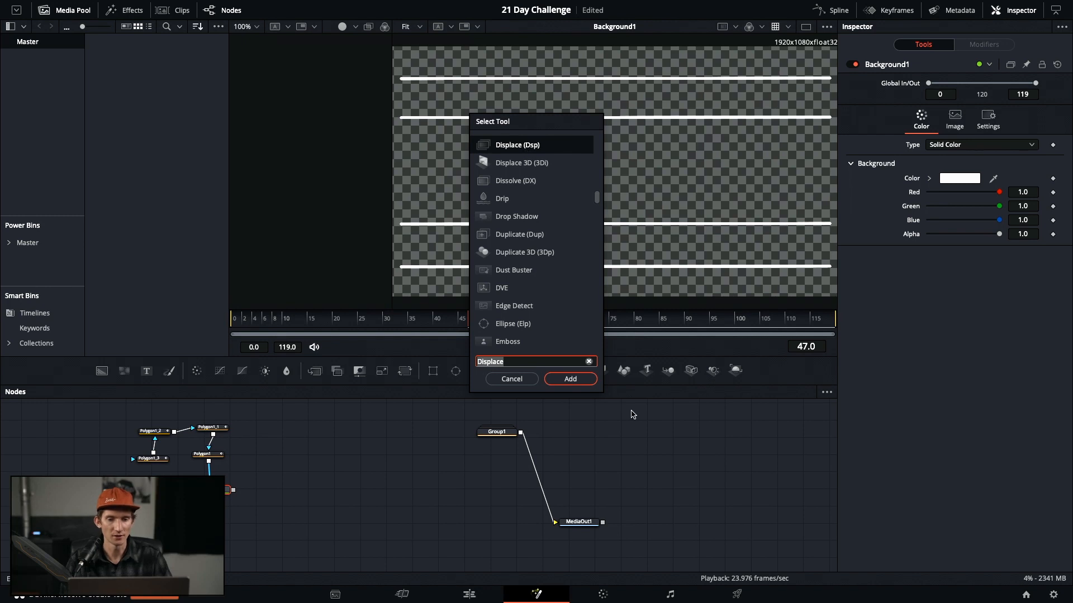
Add Displace2 after the lines and feed a new FastNoise4 generator into it
left_click(586, 382)
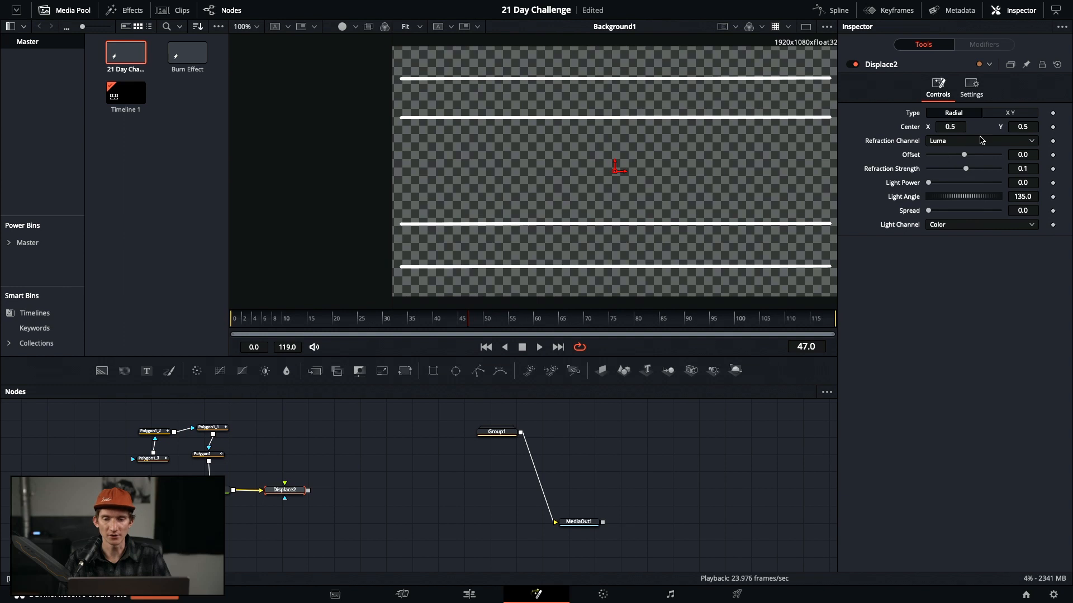
left_click(306, 434)
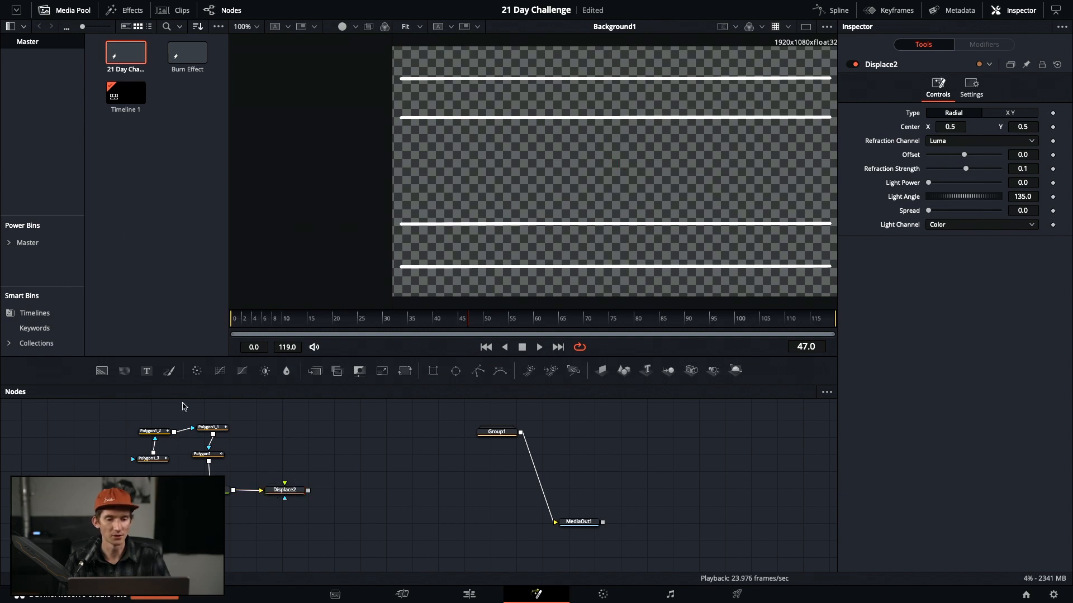
left_click(124, 371)
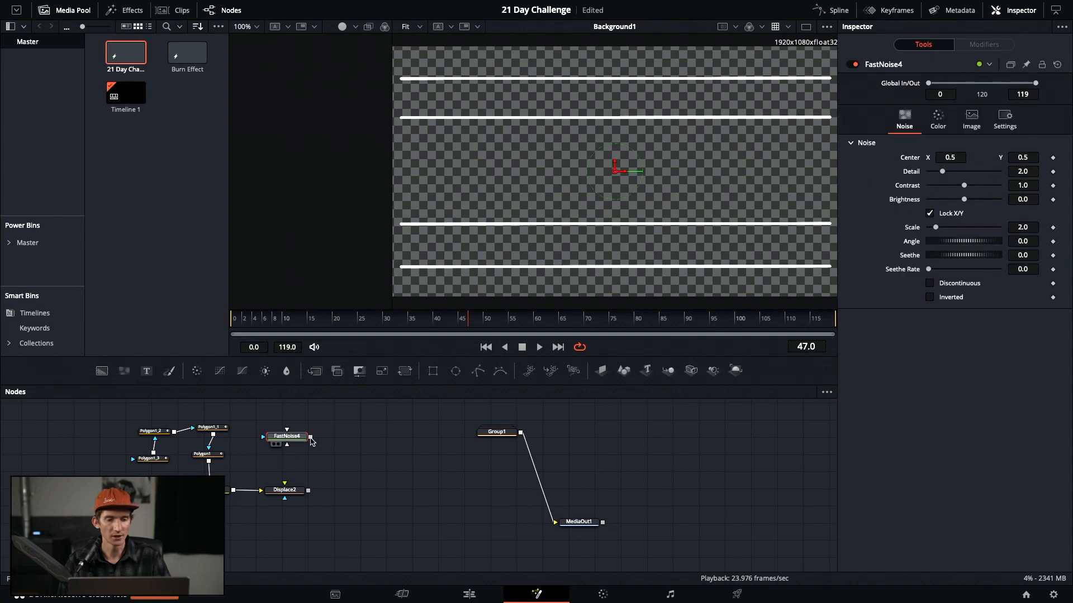
left_click_drag(311, 438, 296, 490)
left_click_drag(300, 439, 298, 448)
left_click(298, 492)
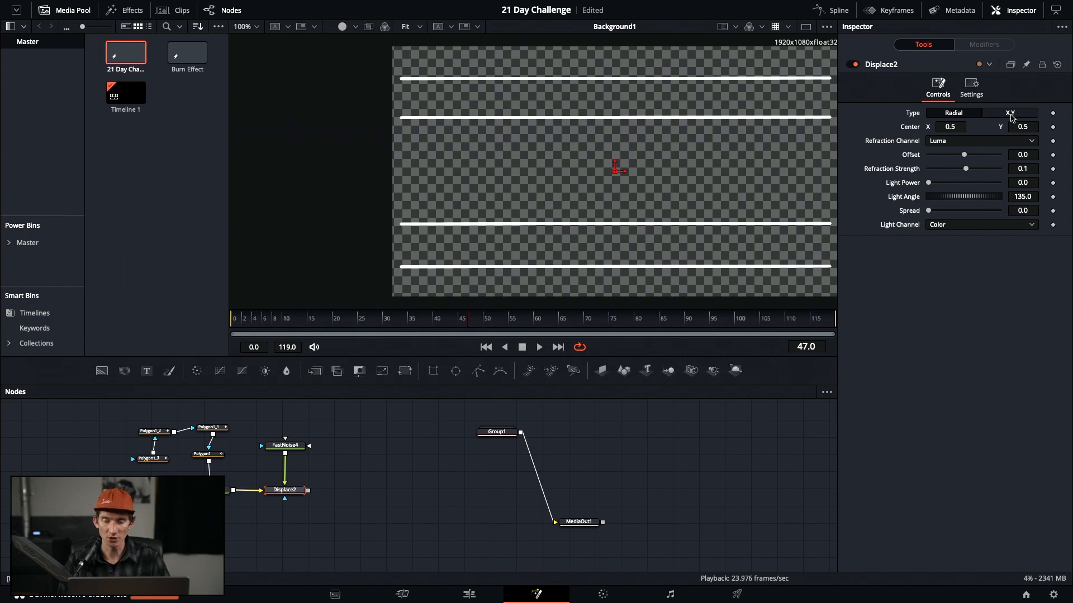
Set Displace2 to XY, both offsets -0.5, with X Refraction linked to Y Refraction by expression
left_click(1010, 113)
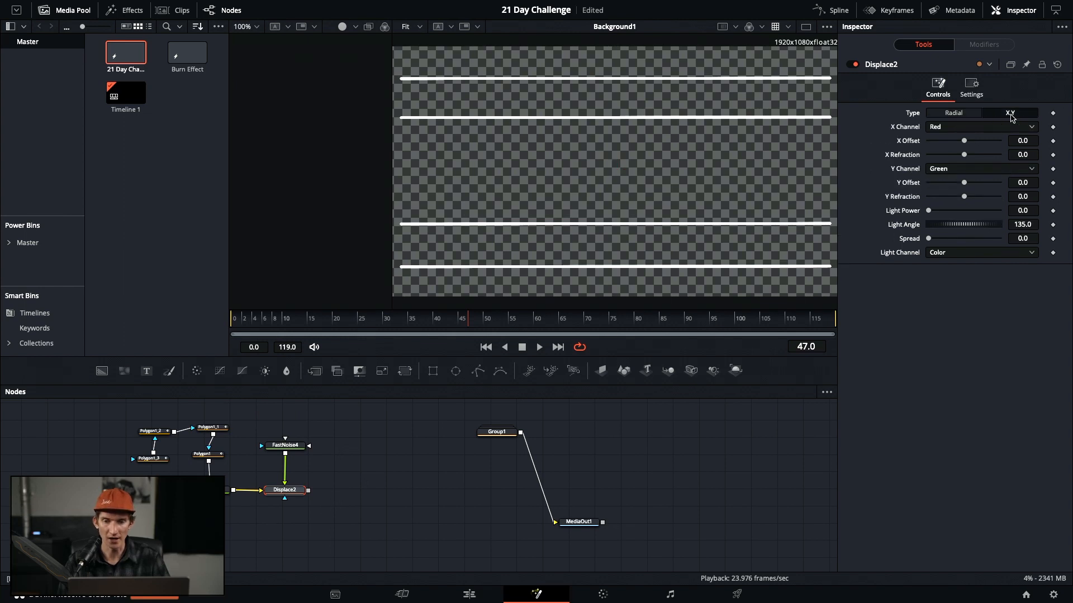
left_click_drag(968, 143, 895, 148)
left_click_drag(963, 182, 912, 191)
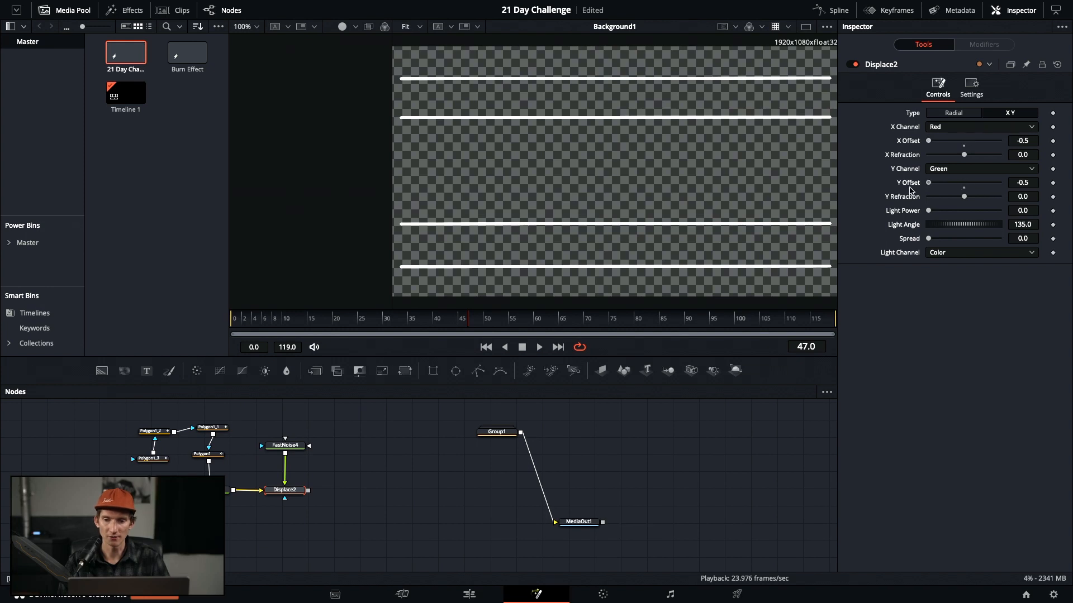
double_click(1026, 157)
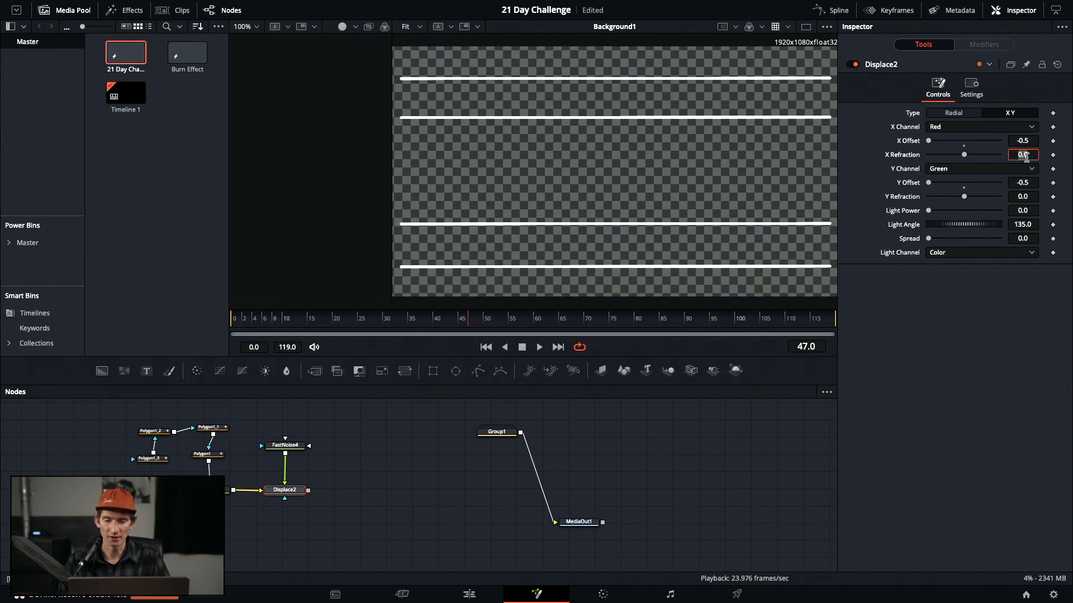
type("=")
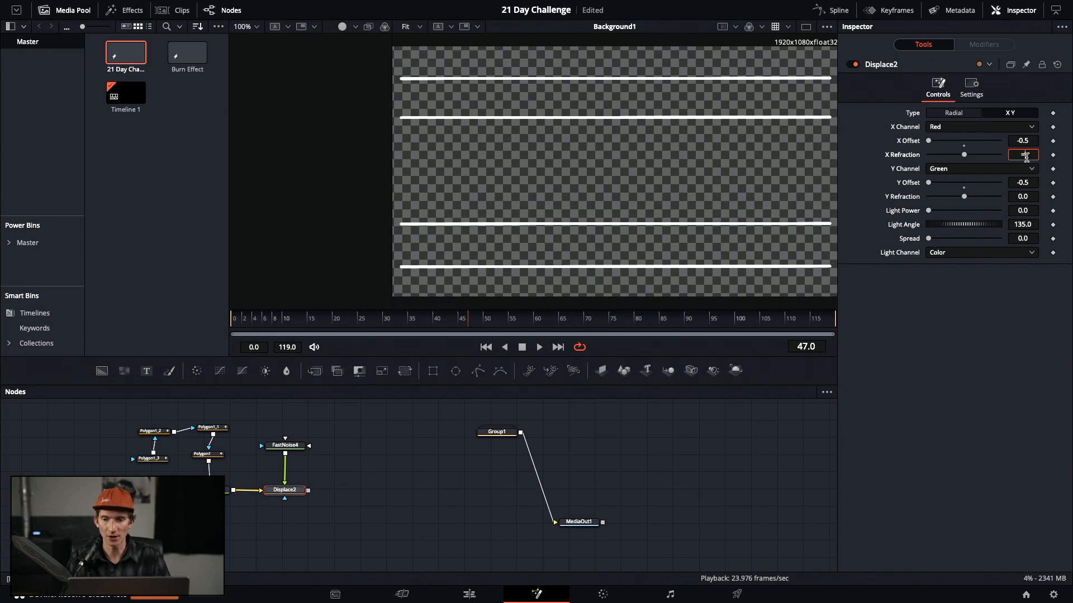
key("Tab")
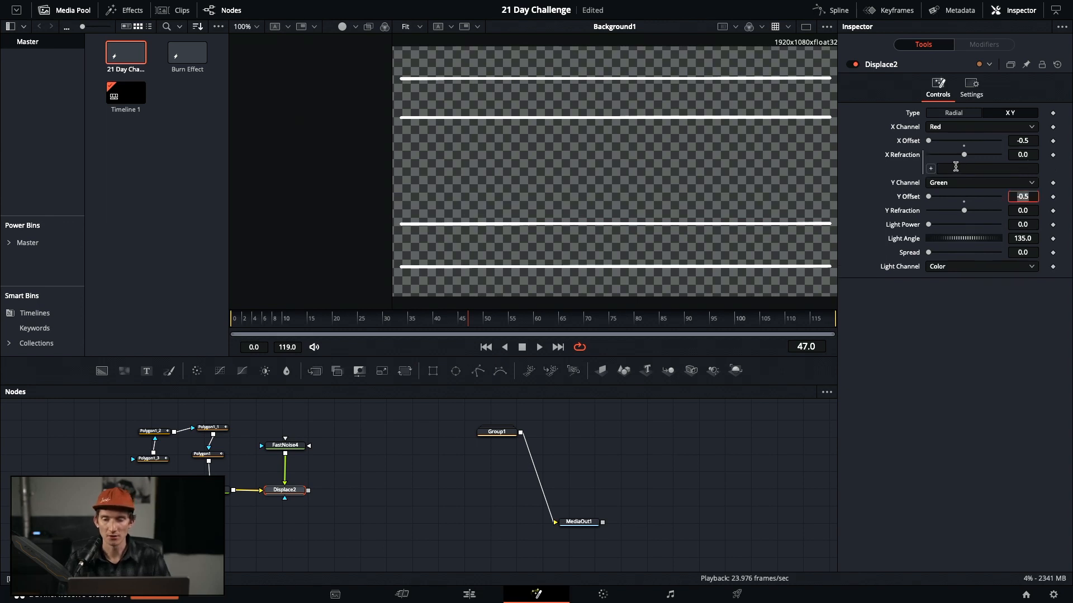
left_click_drag(930, 171, 901, 213)
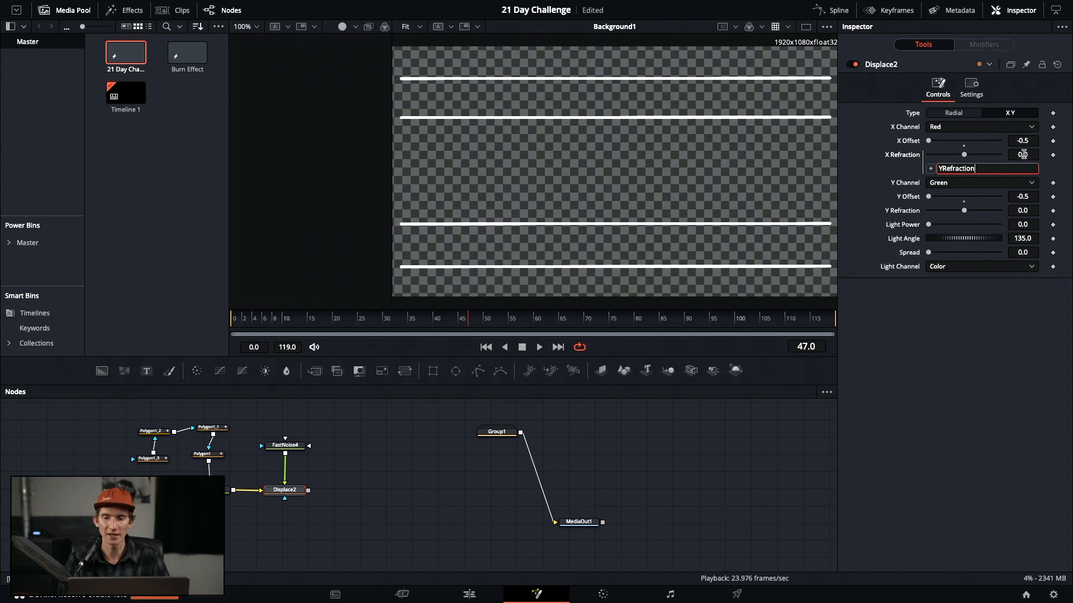
key("Tab")
left_click(869, 156)
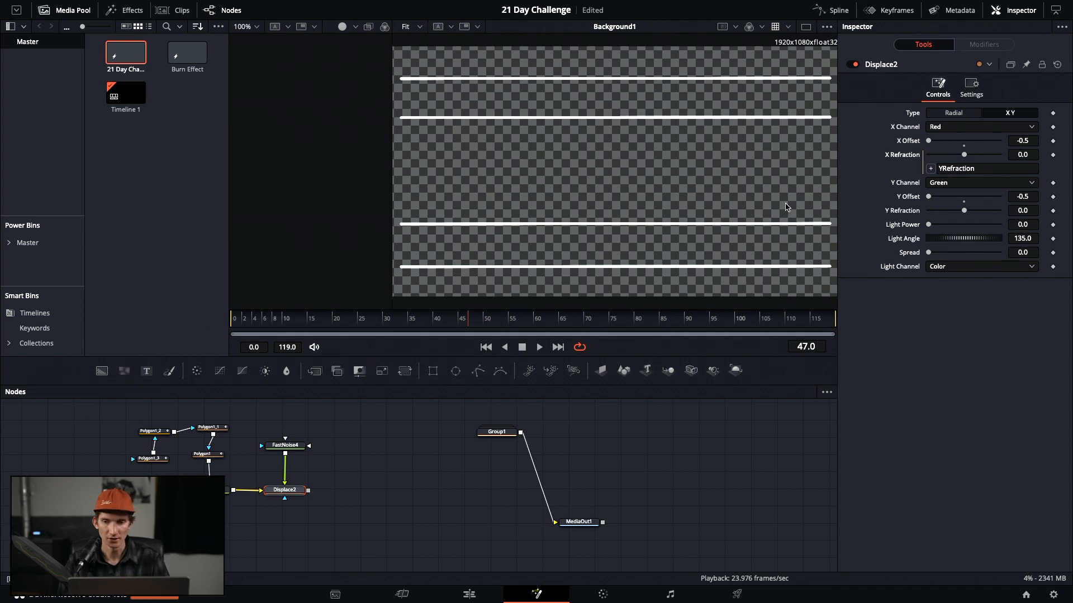
left_click(297, 447)
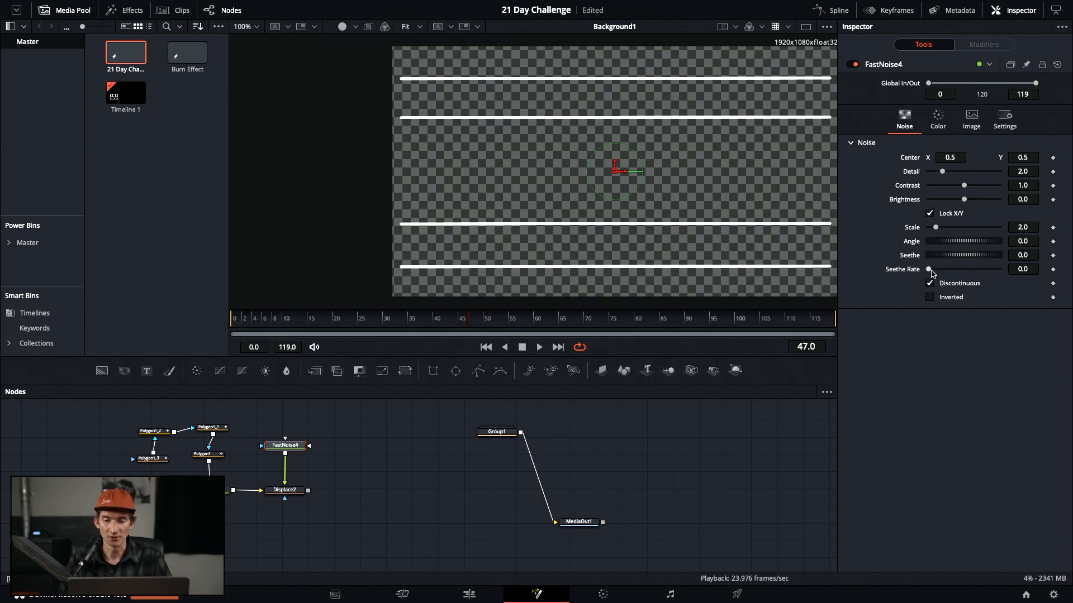
Raise the linked X/Y Refraction to 0.027 and view the Displace2 result
left_click(299, 491)
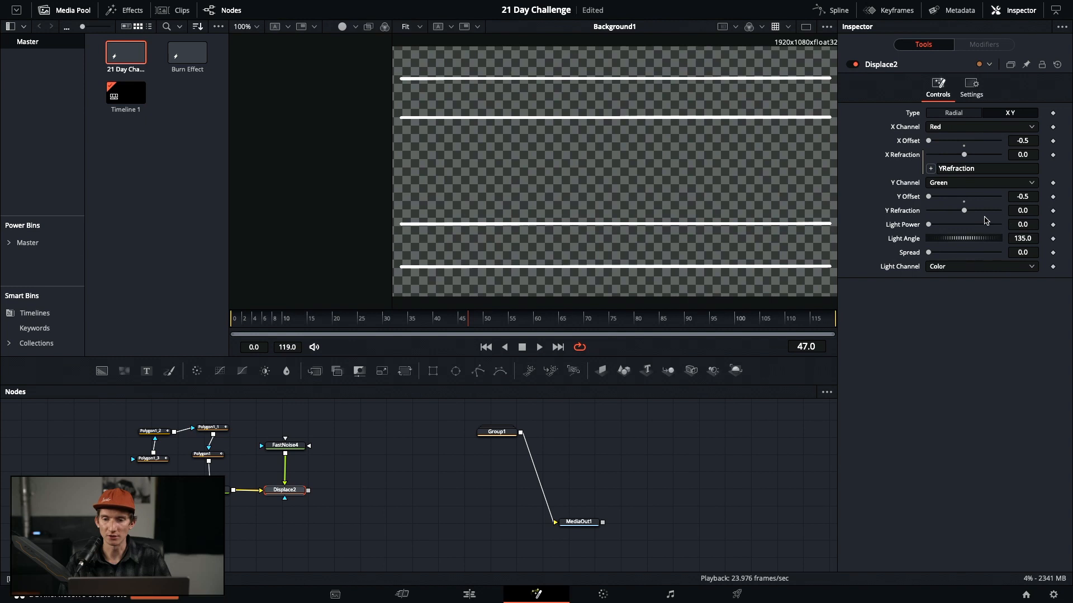
left_click_drag(965, 211, 972, 215)
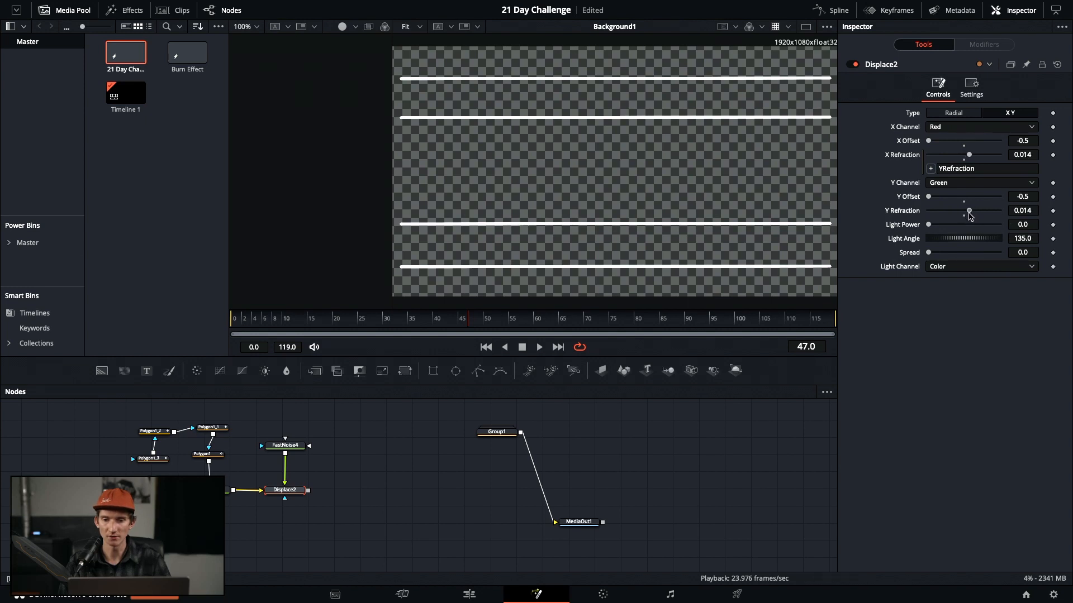
left_click_drag(970, 215, 973, 219)
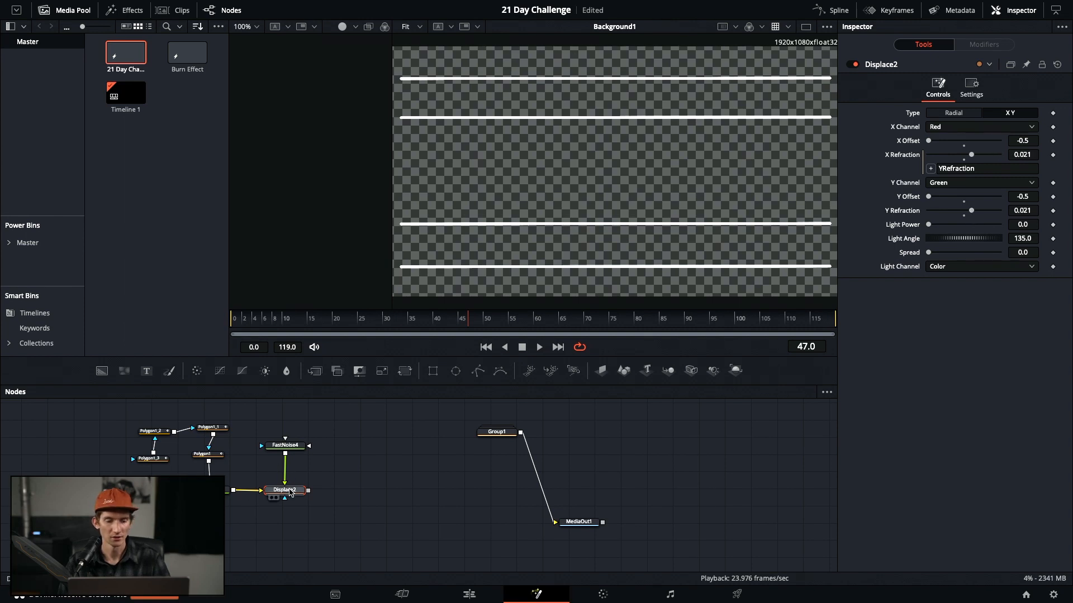
key("1")
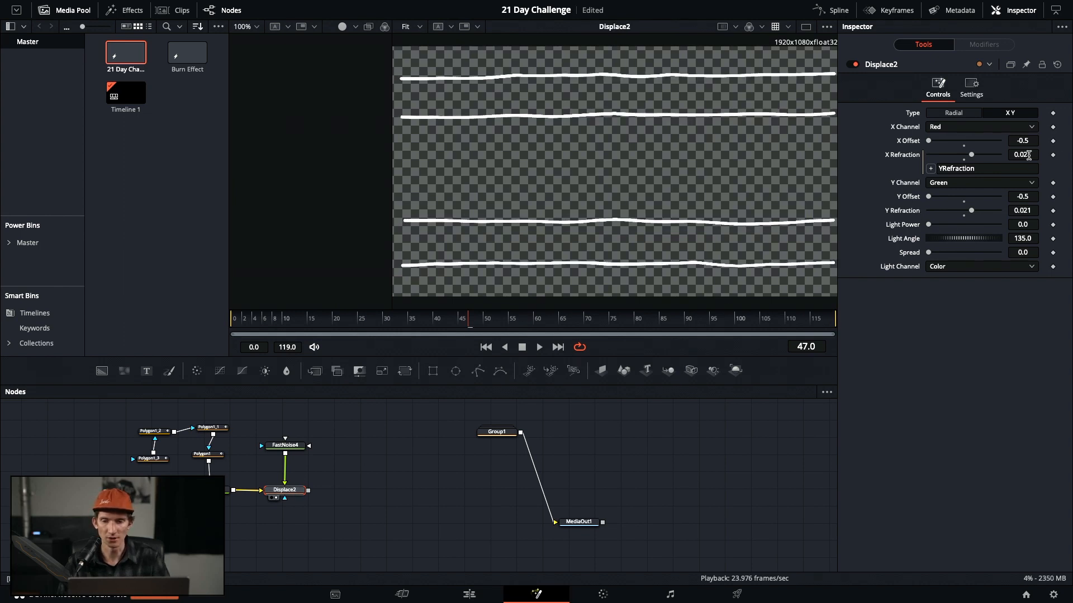
left_click_drag(973, 216, 975, 217)
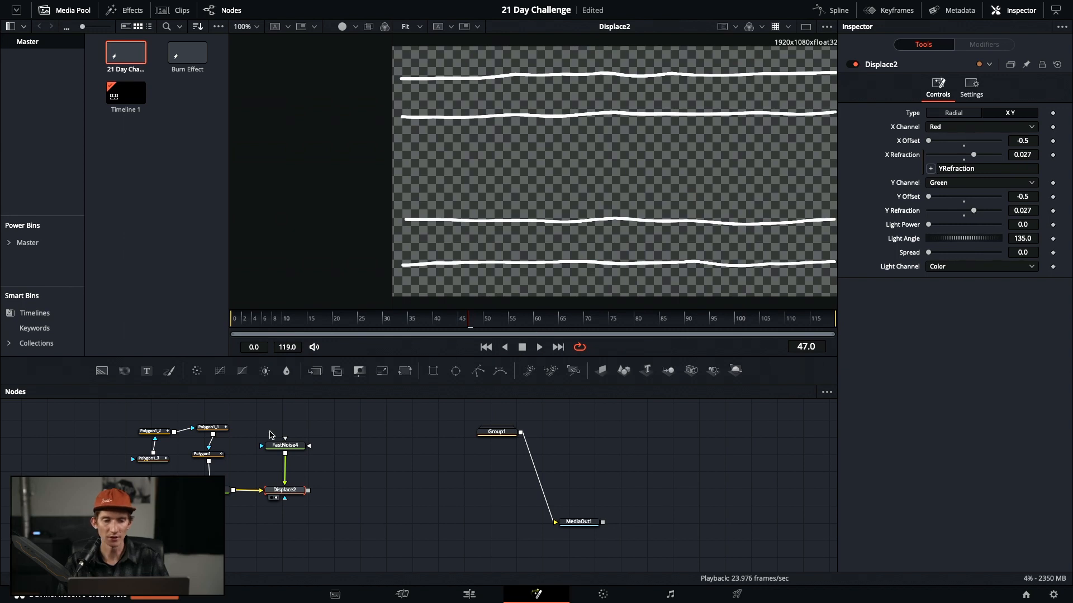
Set FastNoise4's Detail to 0.0 and show the noise in the second viewer
left_click(285, 445)
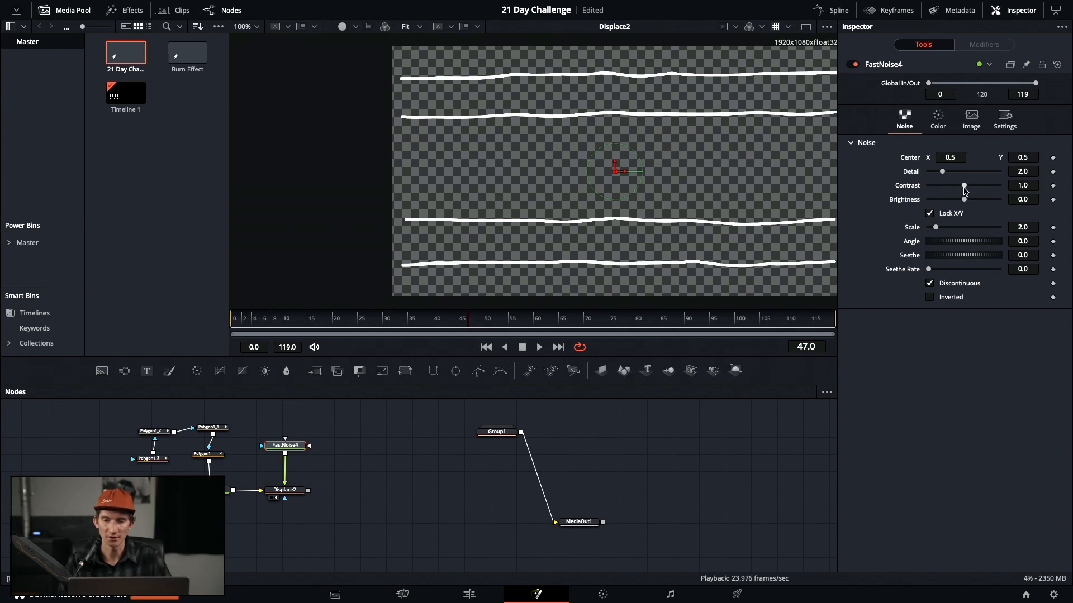
left_click_drag(943, 172, 919, 183)
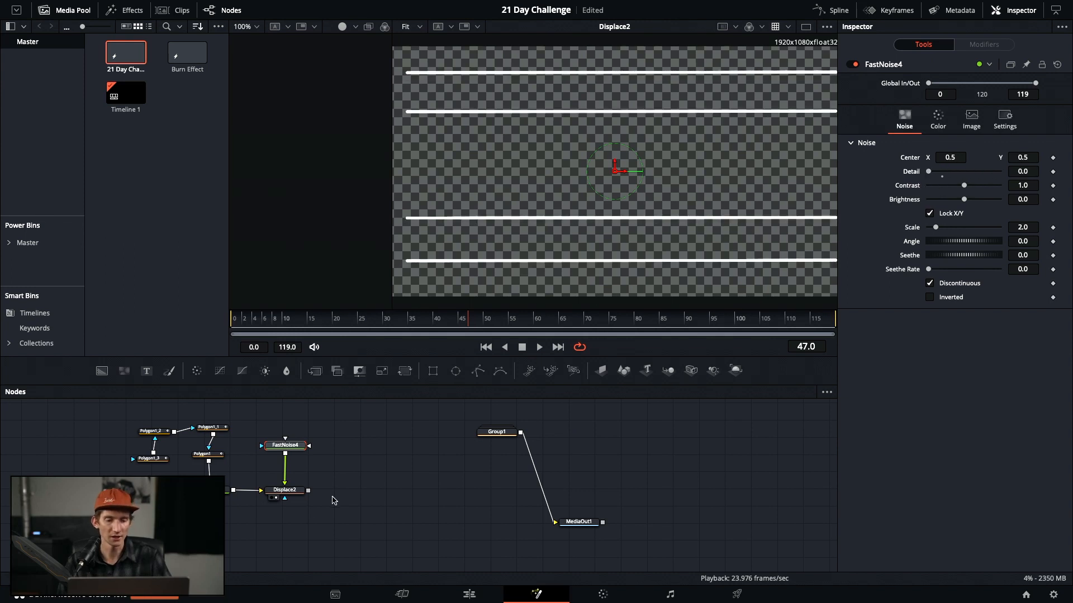
key("1")
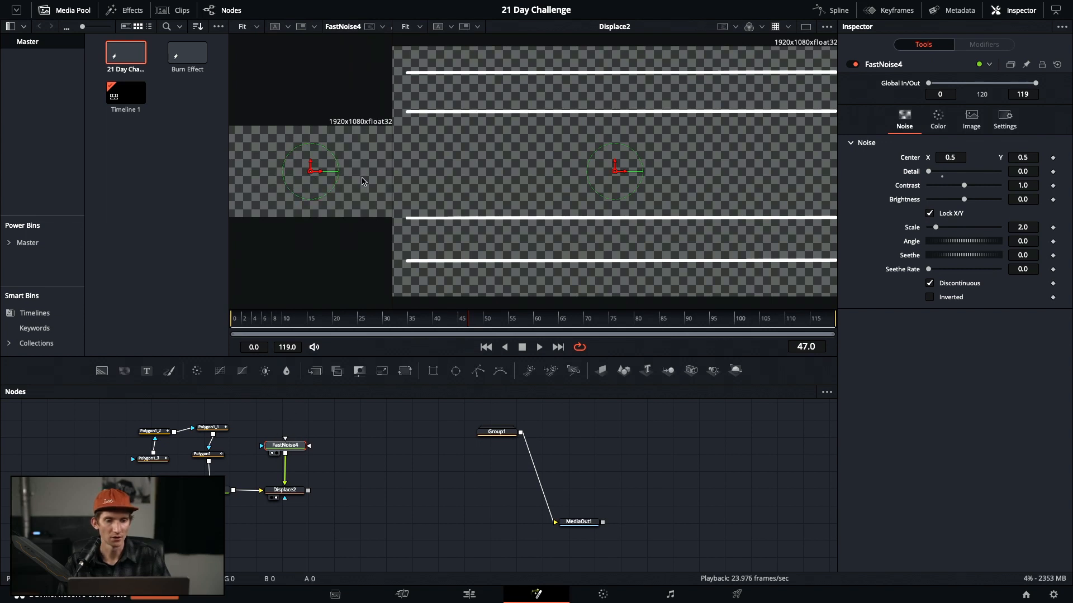
Resize the side-by-side viewers and adjust FastNoise4's Scale, Contrast and Detail
left_click_drag(396, 170, 419, 165)
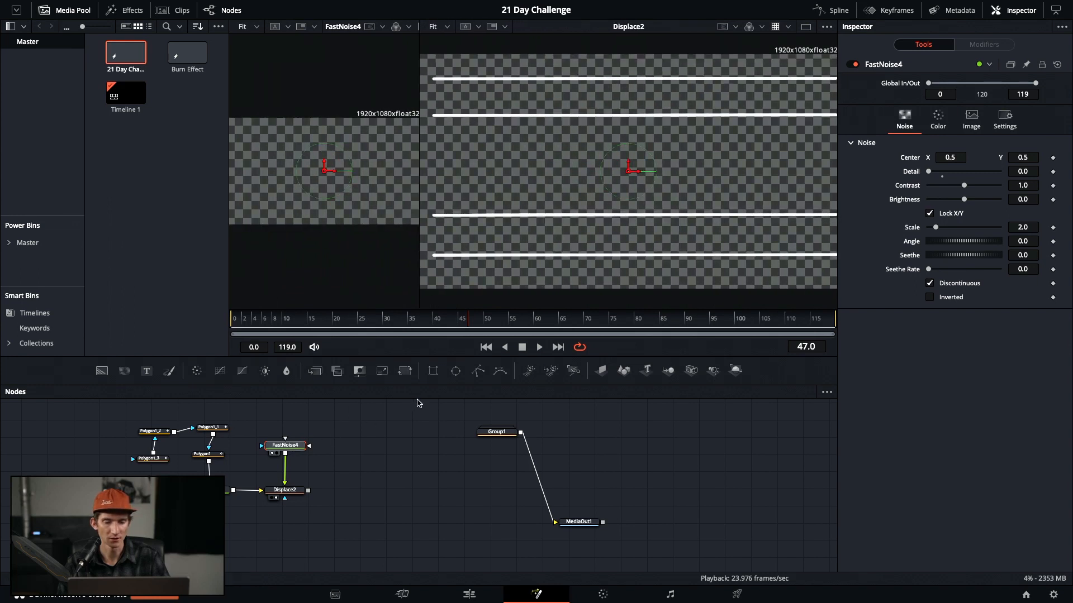
key("1")
key("1")
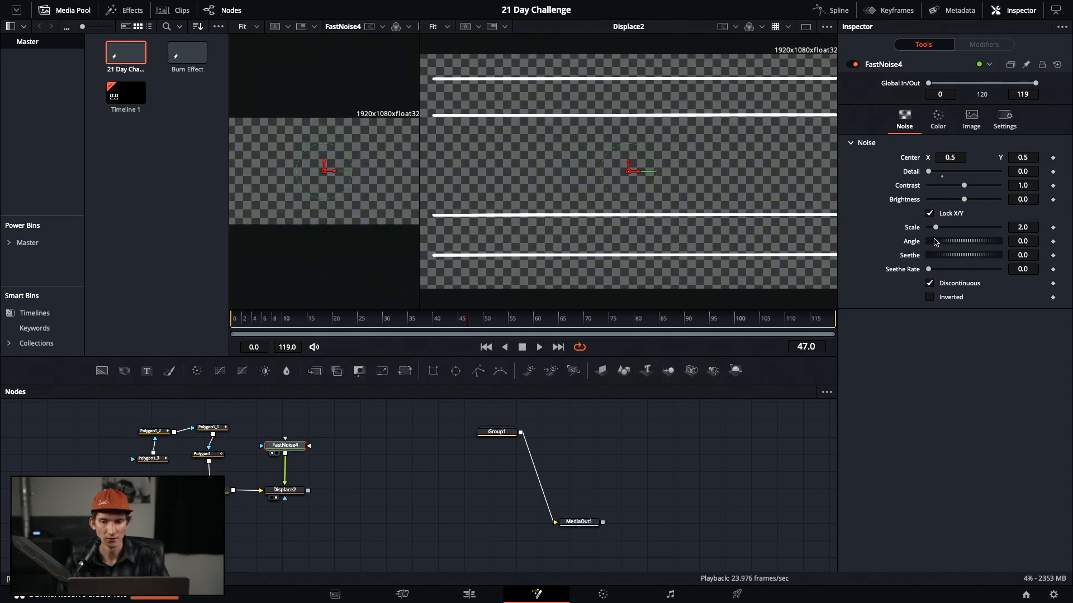
mouse_move(936, 229)
left_mouse_down()
mouse_move(960, 229)
mouse_move(951, 233)
left_mouse_up()
mouse_move(964, 186)
left_mouse_down()
mouse_move(957, 173)
mouse_move(939, 182)
left_mouse_up()
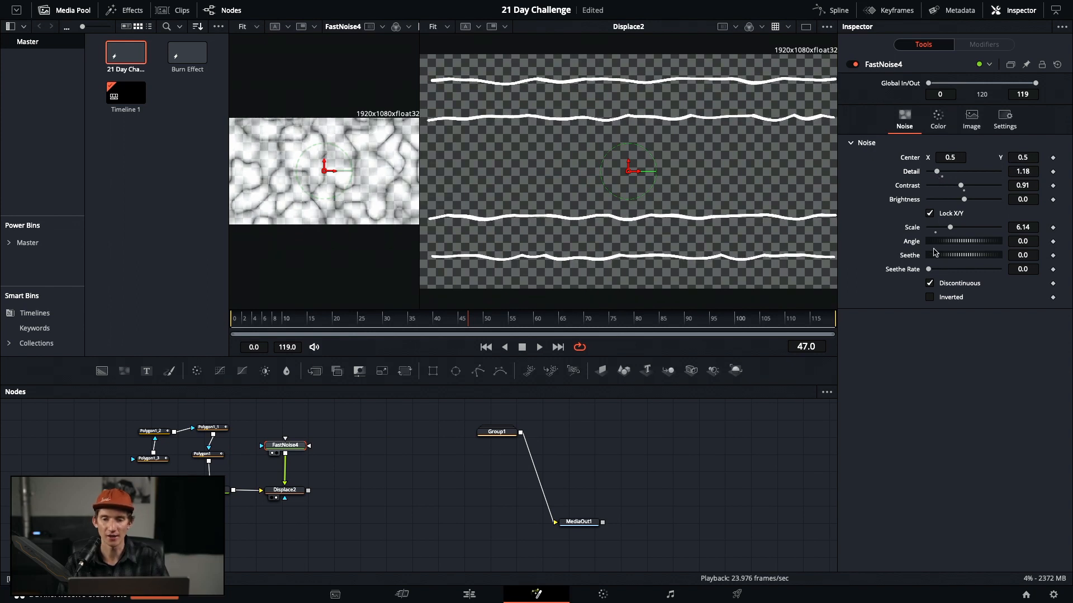
Animate the noise with Seethe Rate 0.118, play it back, and settle Detail 1.02, Scale 1.26
left_click(930, 284)
left_click_drag(928, 270, 936, 274)
key("space")
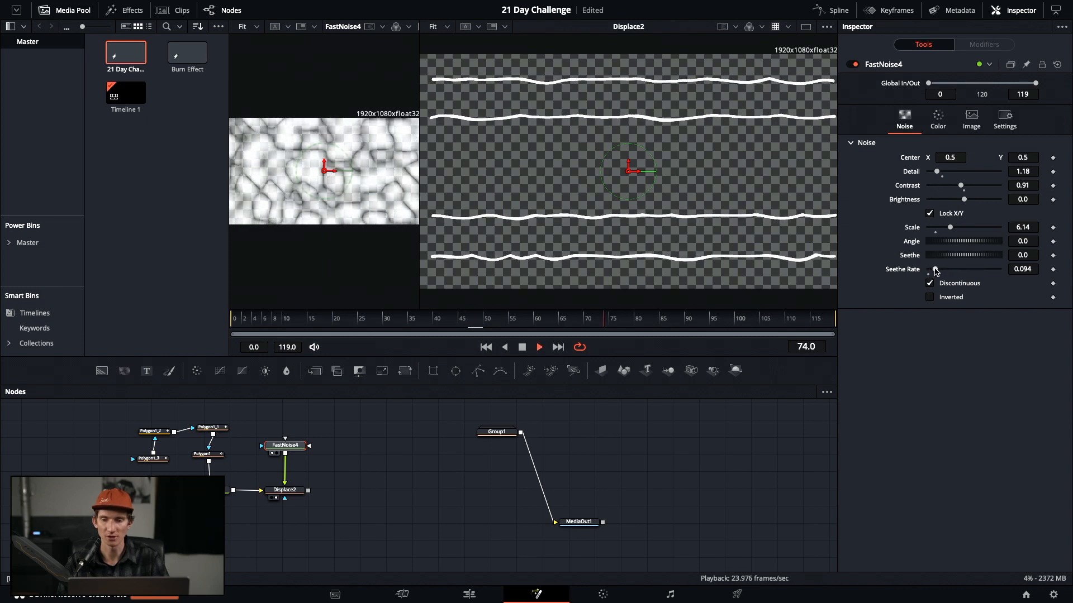
left_click_drag(935, 270, 937, 269)
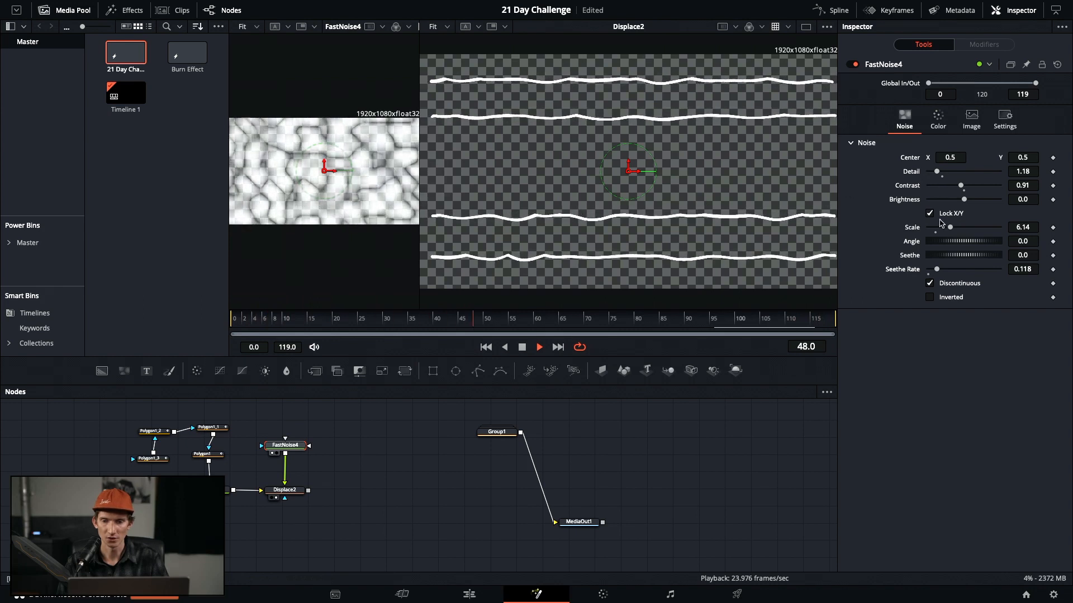
left_click_drag(948, 229, 949, 231)
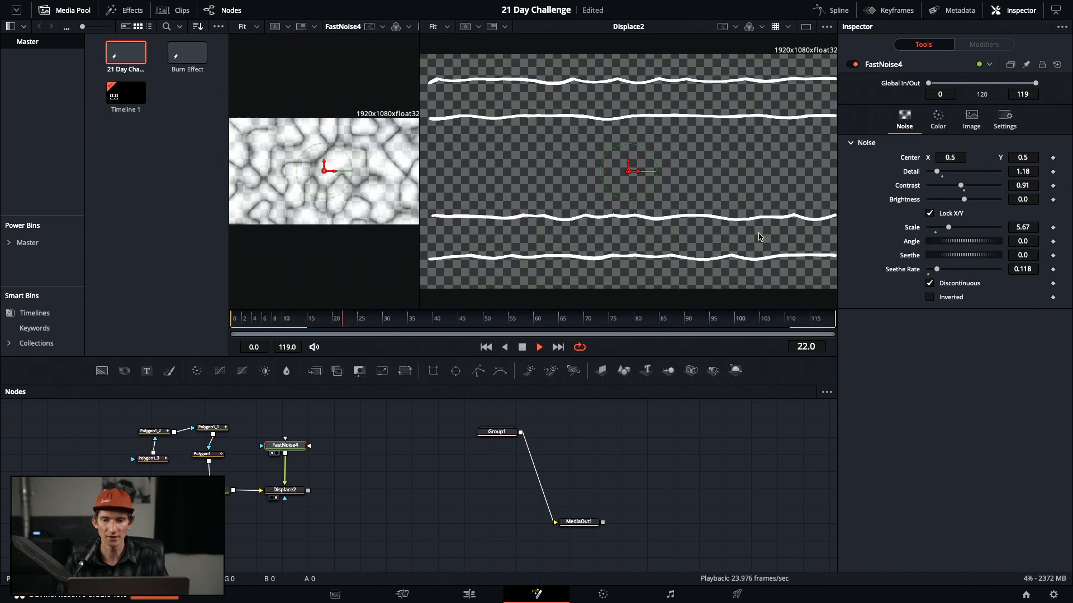
left_click_drag(936, 172, 971, 188)
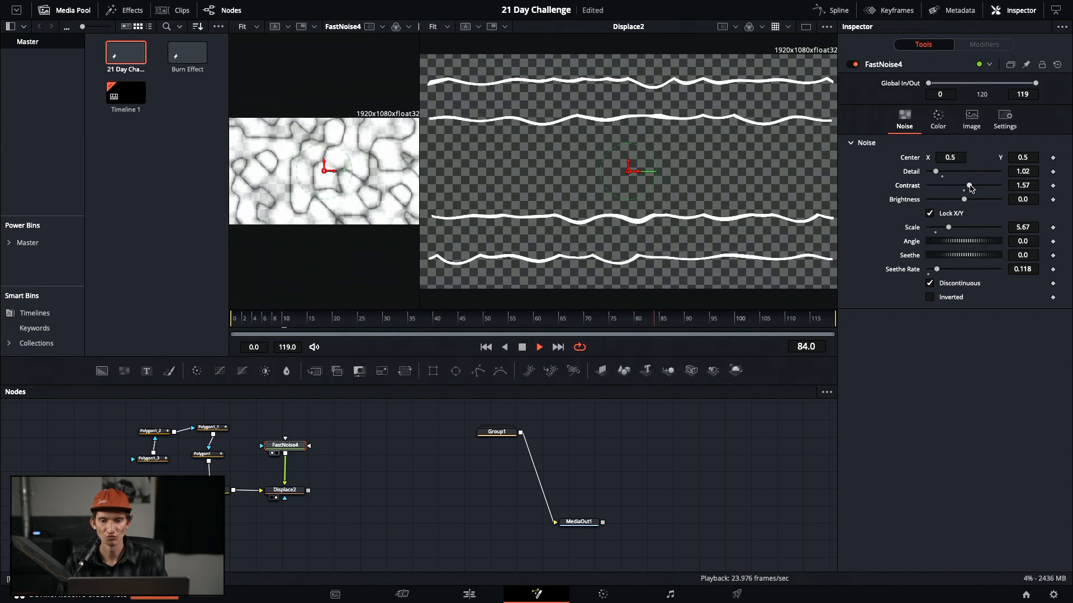
left_click_drag(949, 228, 934, 233)
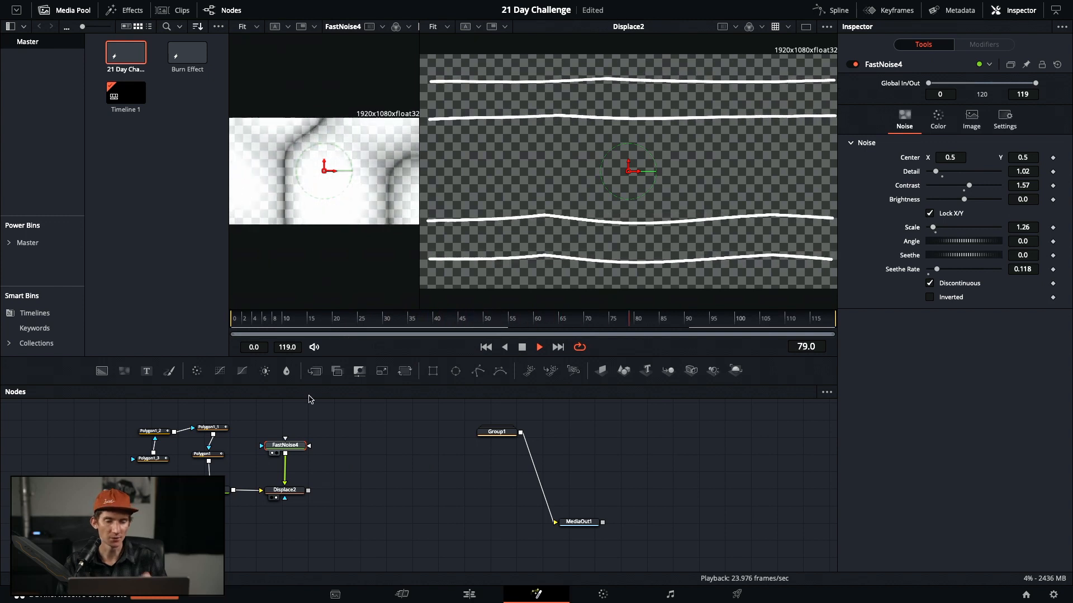
Paste Displace2 as Displace2_1, feed Displace2 into it, and connect a new FastNoise5
left_click(296, 491)
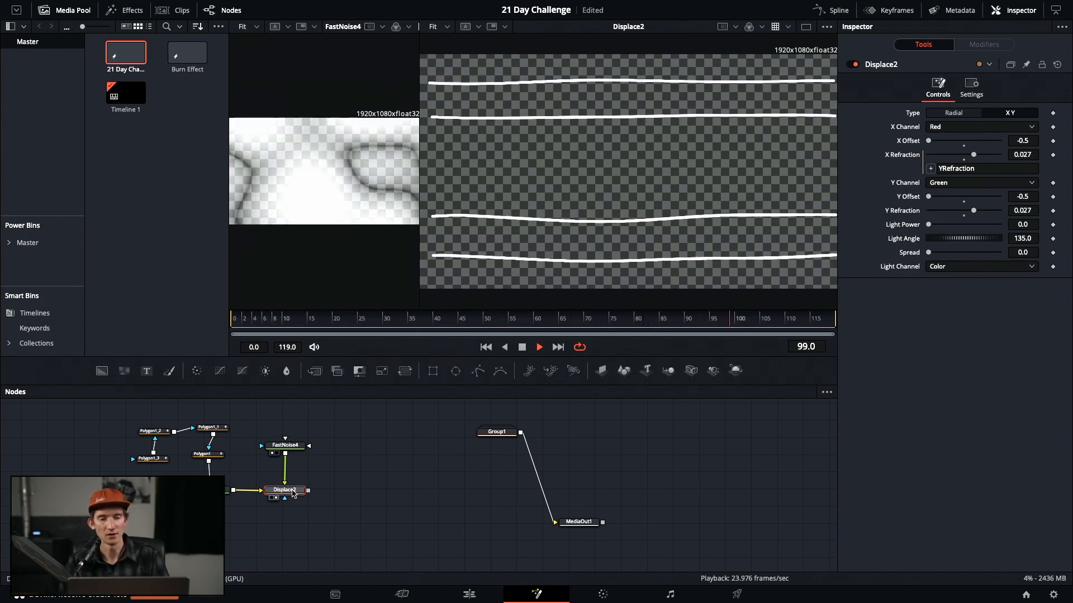
right_click(338, 490)
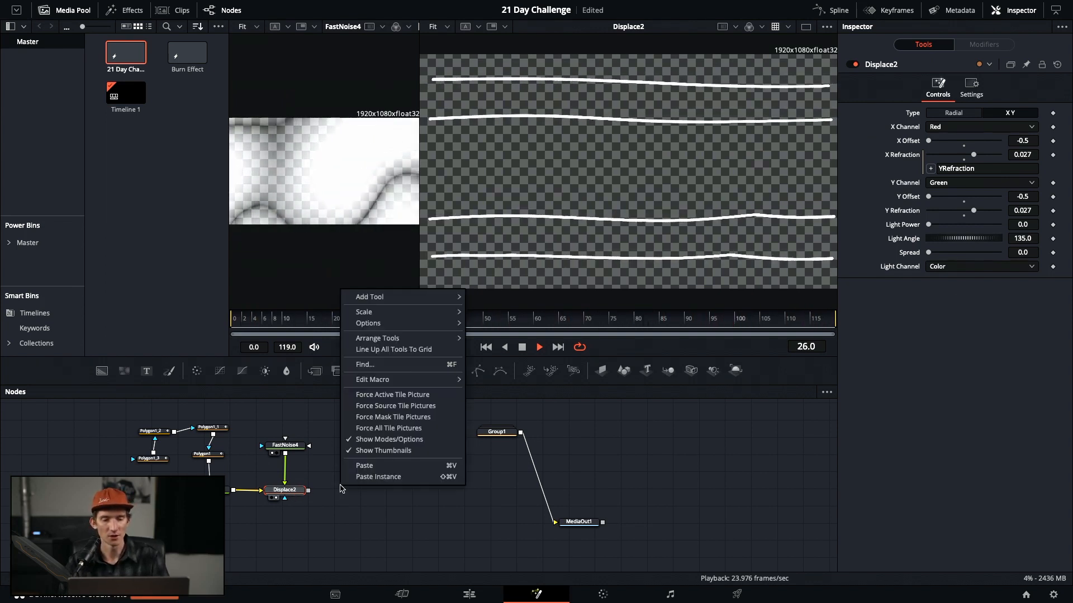
left_click(364, 466)
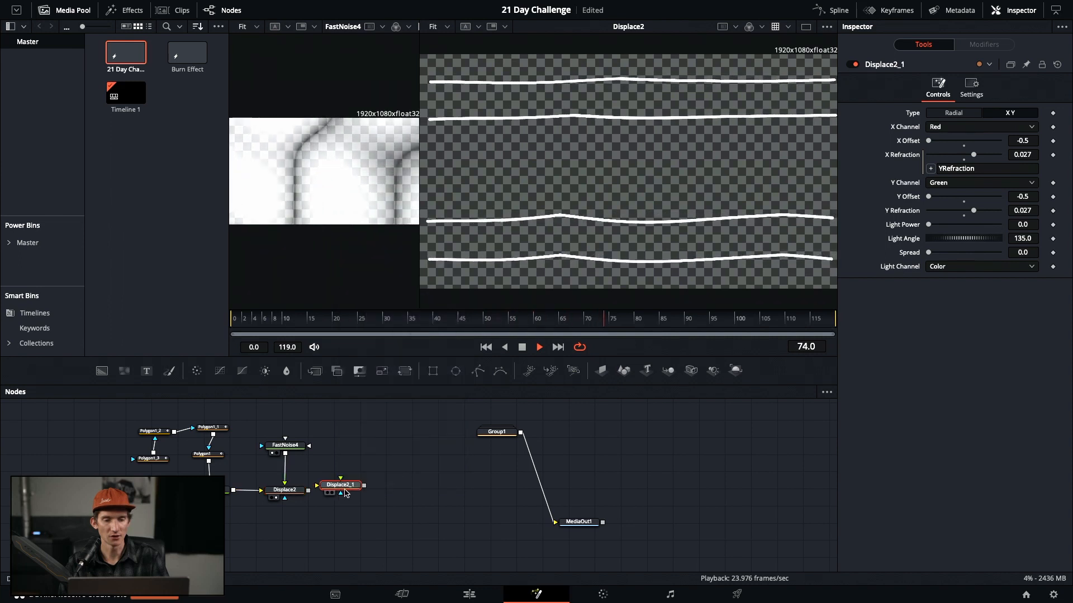
left_click_drag(310, 495, 345, 491)
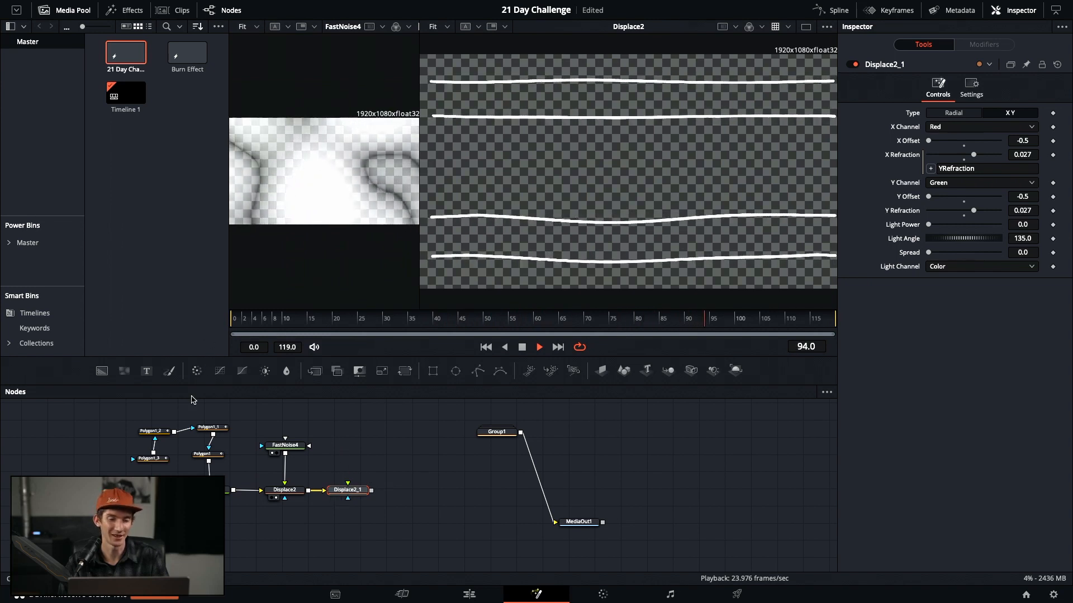
left_click(290, 422)
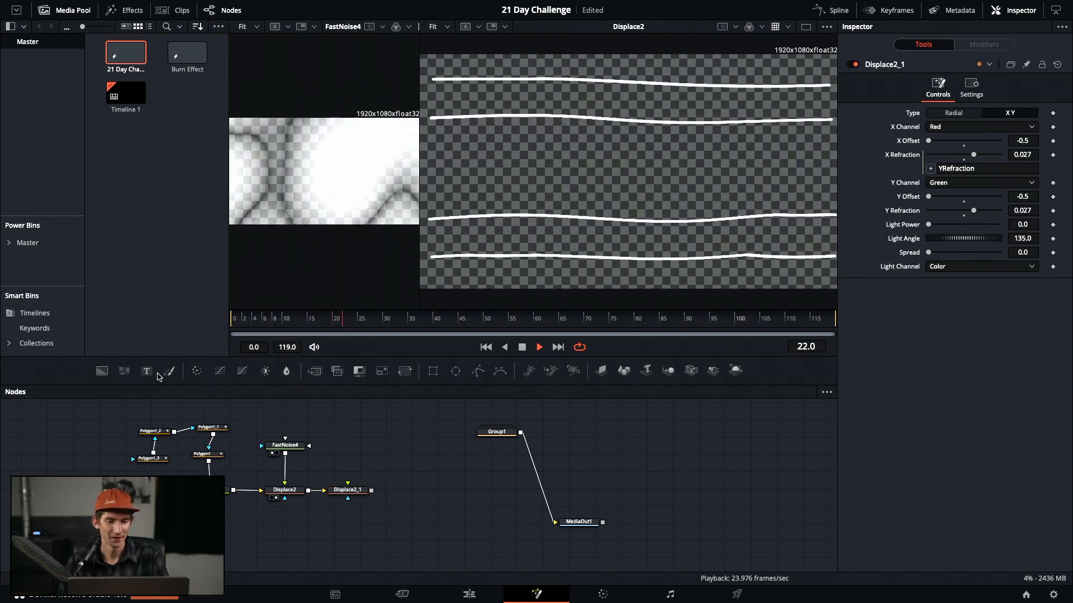
left_click_drag(123, 378, 358, 493)
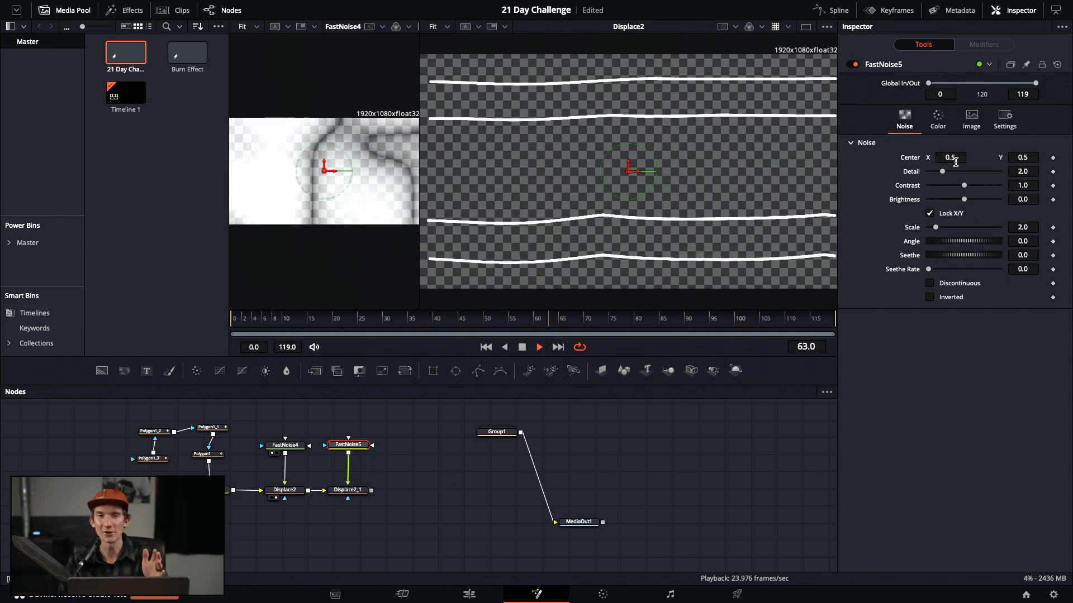
Animate FastNoise5, adjust its Scale, and view Displace2_1's output
left_click_drag(344, 446, 344, 451)
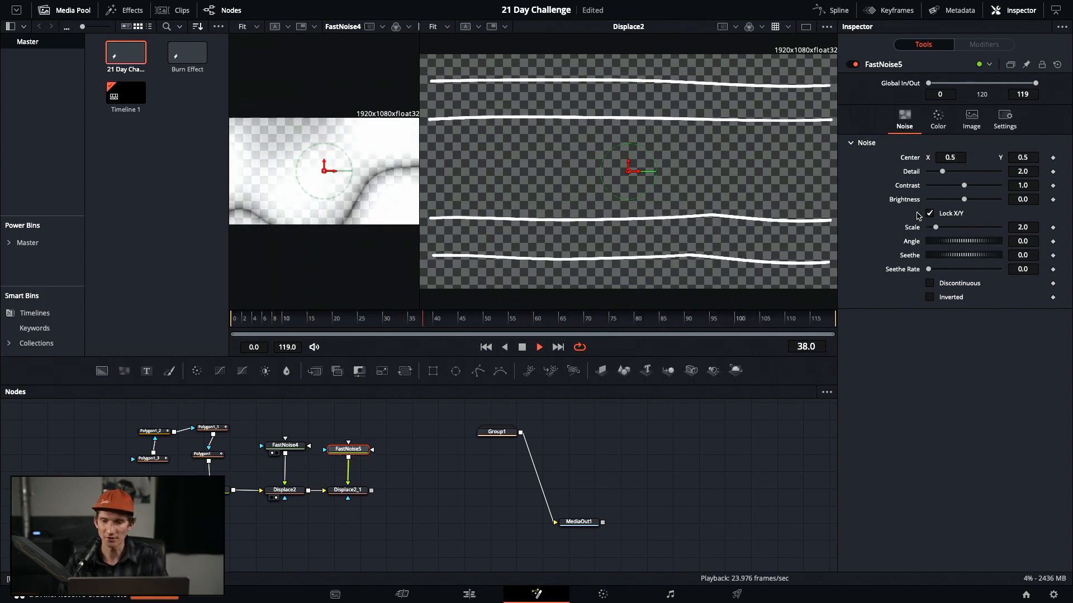
left_click_drag(929, 269, 950, 273)
left_click_drag(936, 230, 1019, 239)
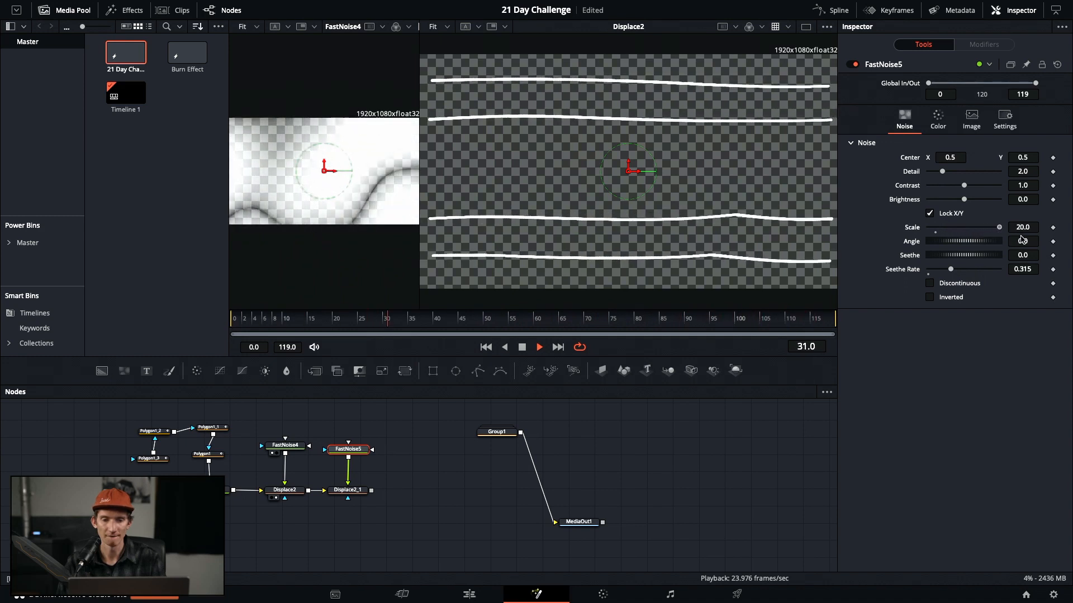
left_click(343, 492)
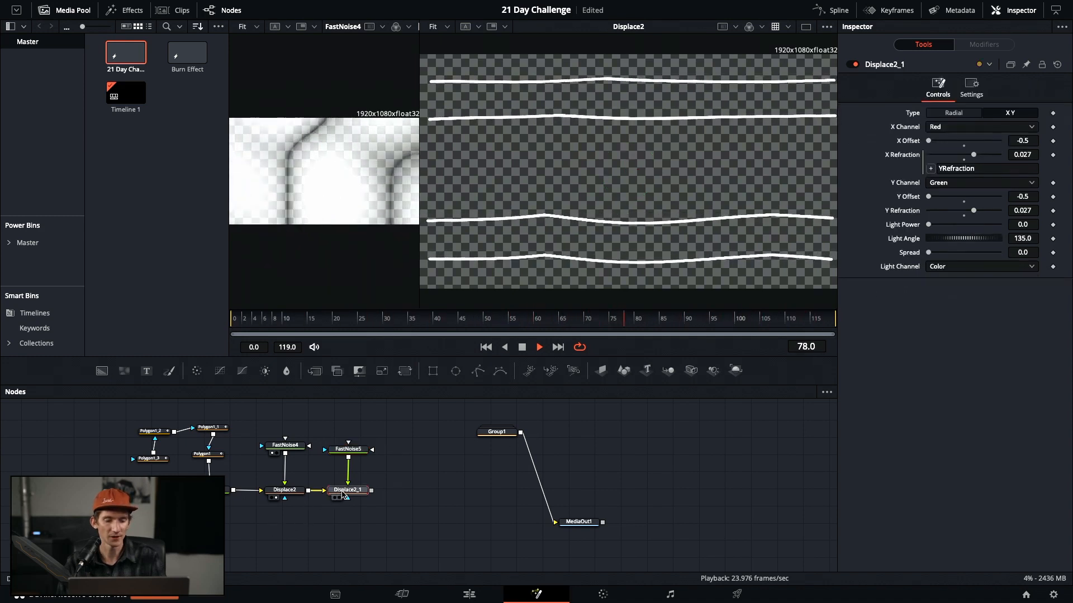
key("2")
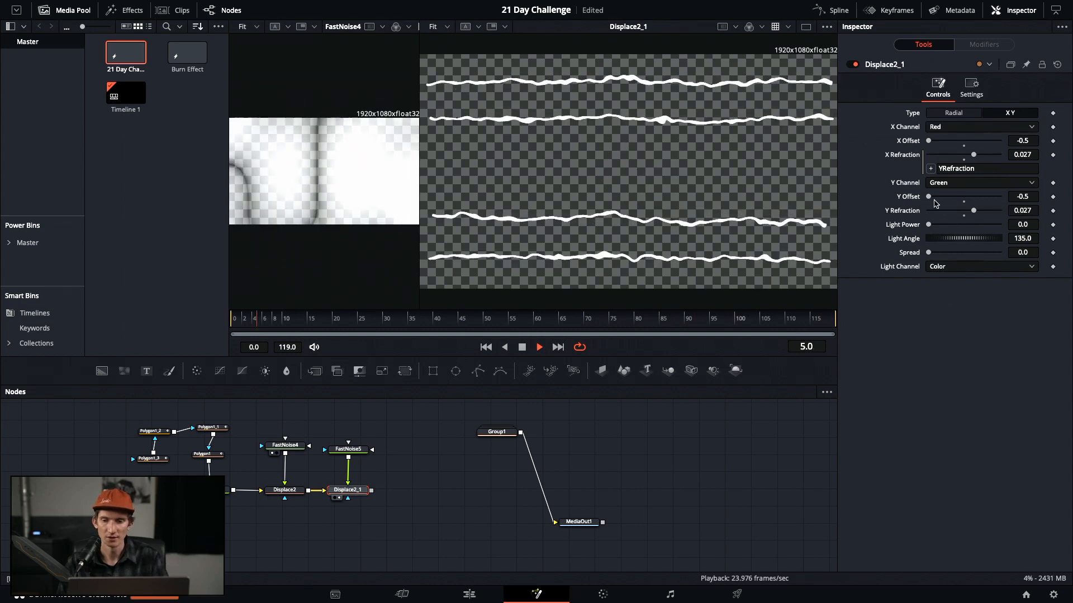
left_click(348, 450)
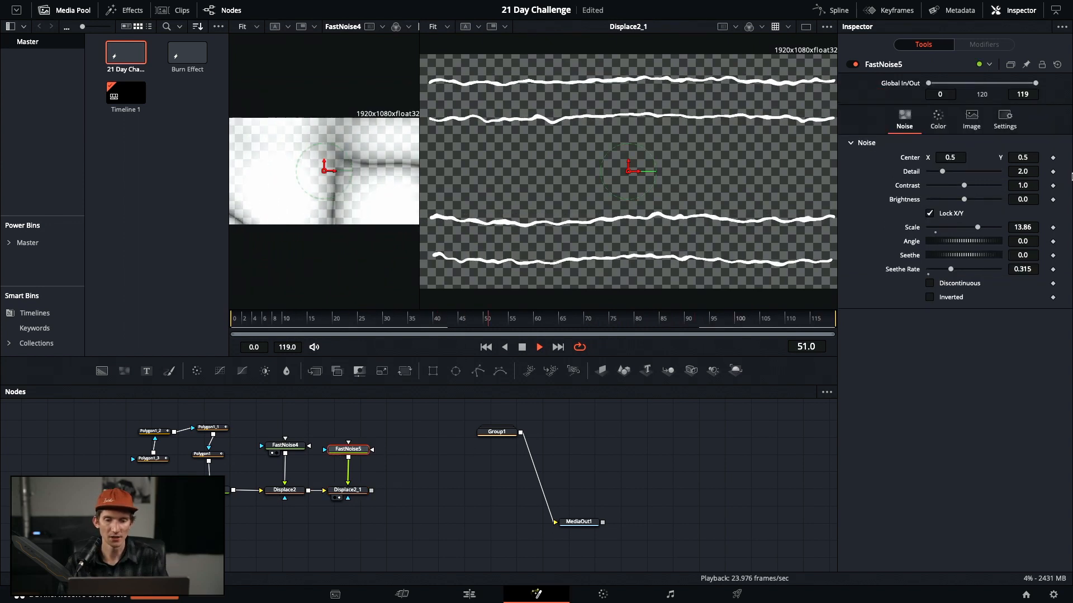
left_click_drag(977, 229, 1016, 234)
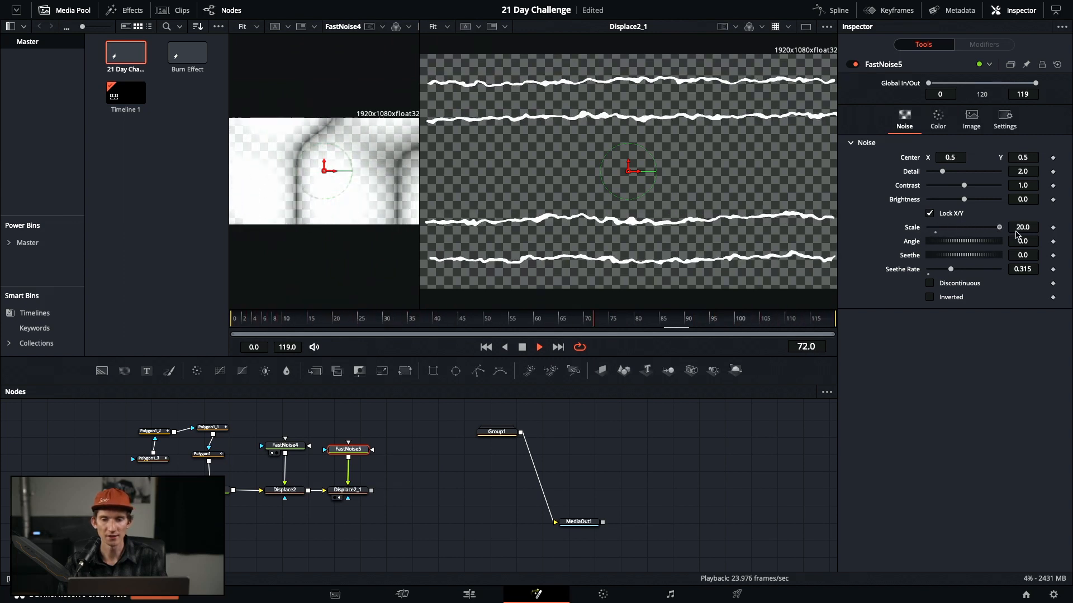
left_click_drag(1002, 234, 995, 235)
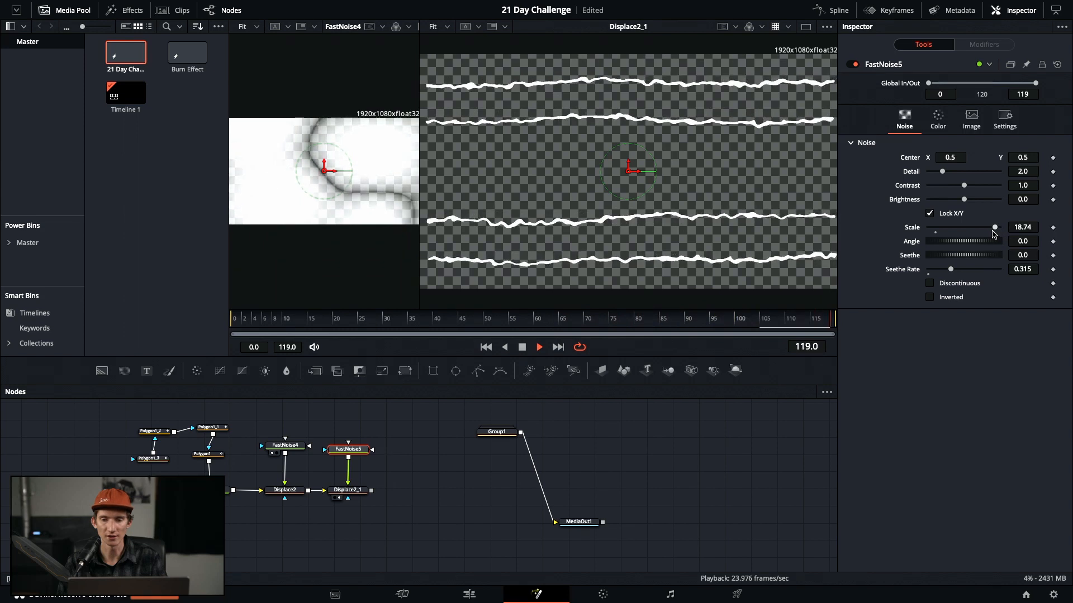
Give FastNoise5 Detail 8.19, Contrast 1.83, Brightness -0.09 and Seethe Rate 0.457
left_click_drag(943, 172, 988, 178)
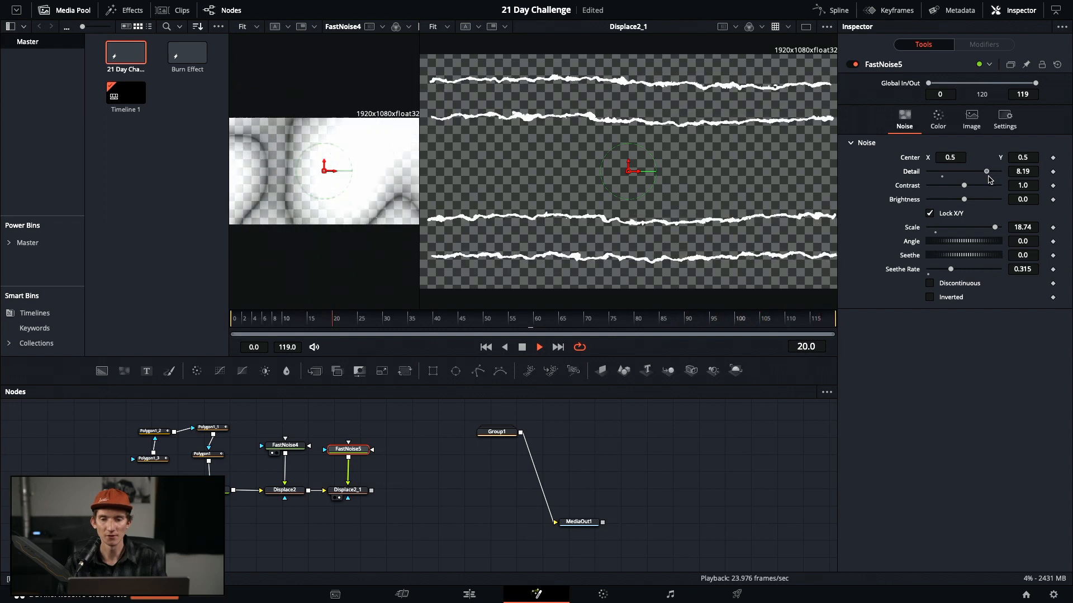
left_click_drag(963, 187, 1026, 193)
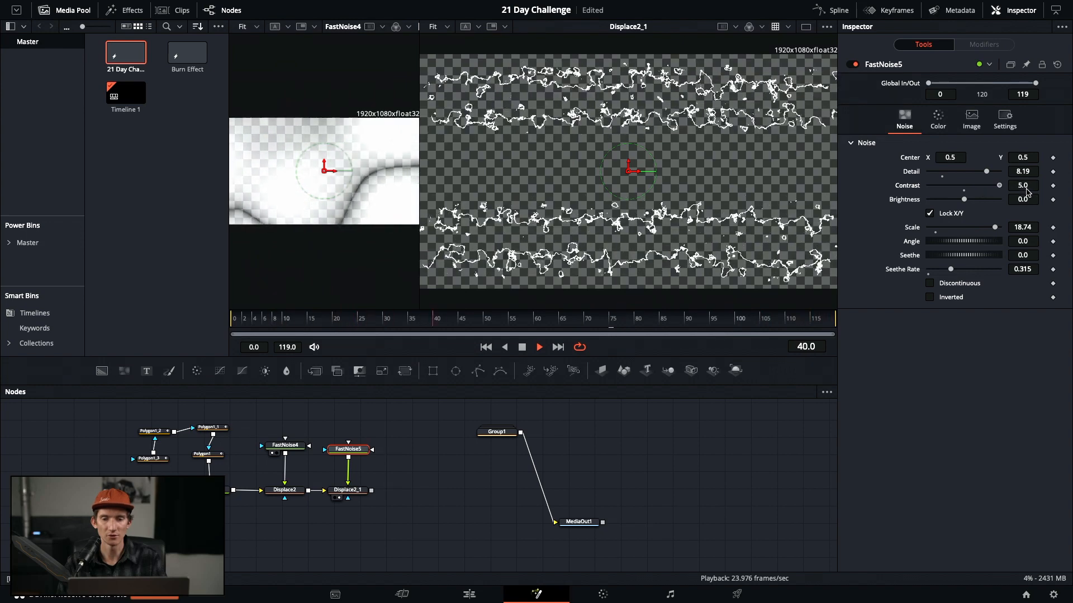
left_click_drag(1026, 192, 976, 193)
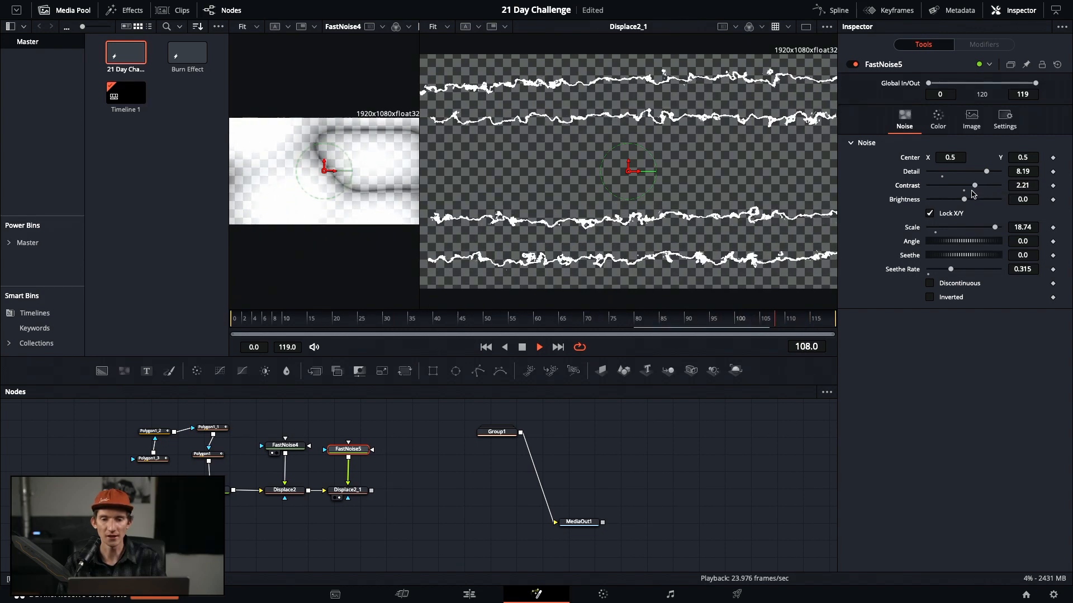
left_click_drag(969, 192, 953, 207)
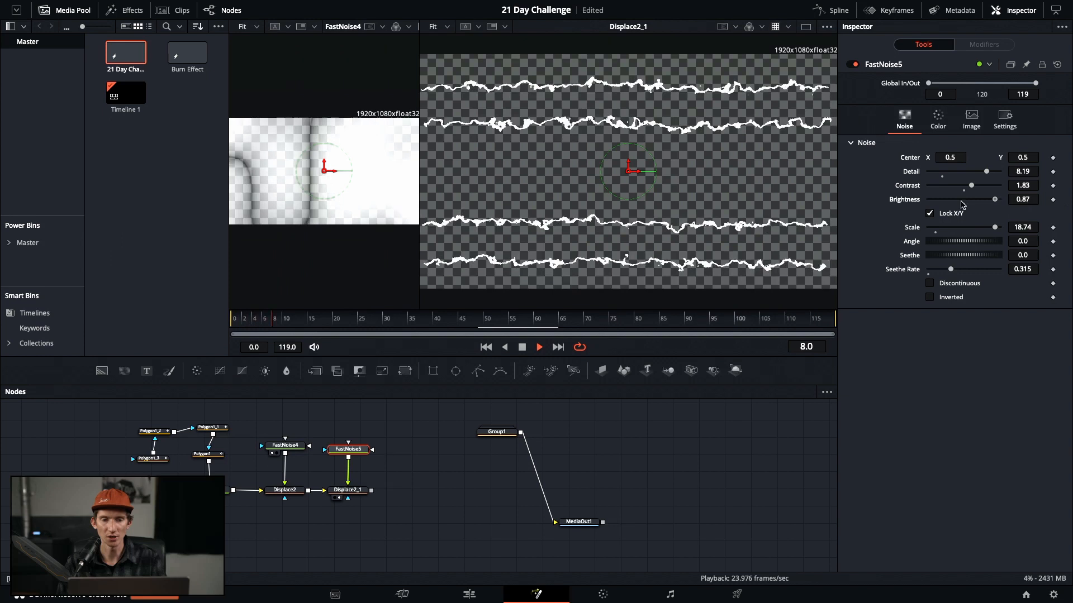
left_click_drag(999, 199, 950, 233)
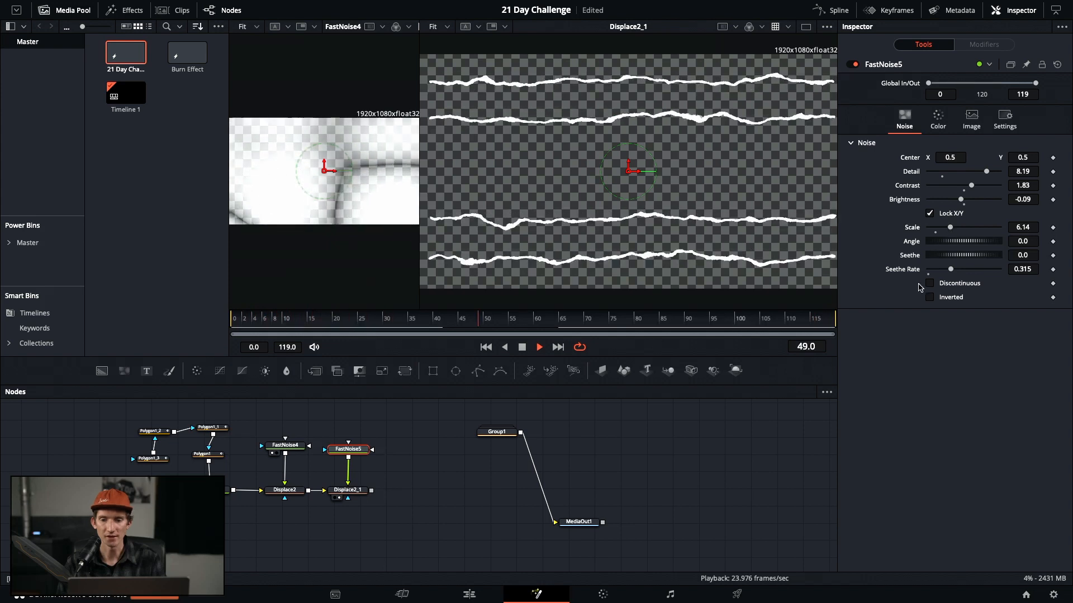
left_click_drag(952, 272, 962, 274)
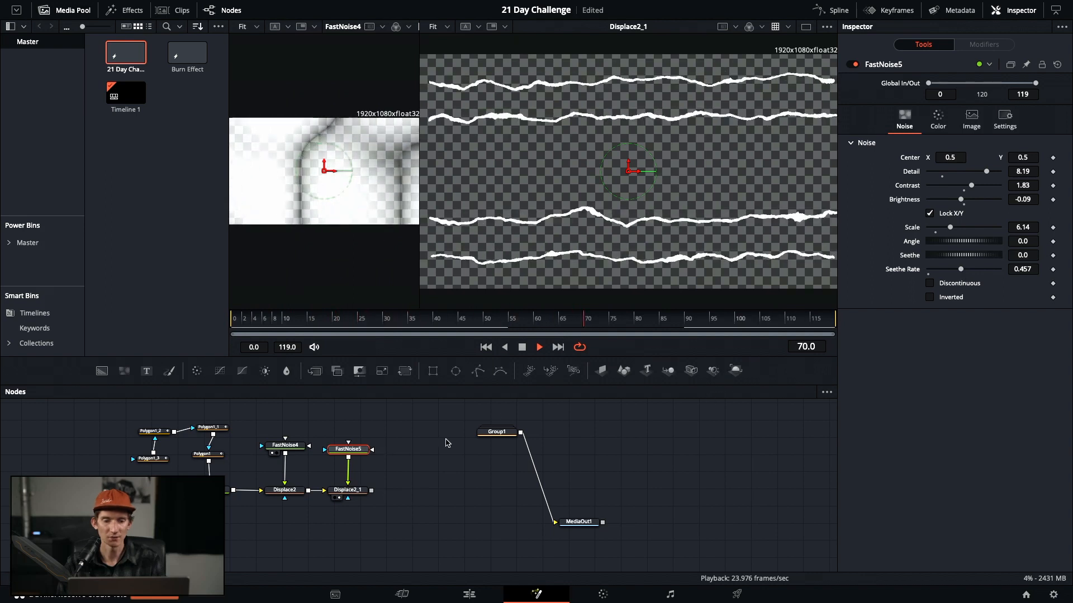
Preview the 21 Day Challenge title group in the viewer
mouse_move(495, 434)
left_mouse_down()
mouse_move(498, 416)
mouse_move(495, 430)
left_mouse_up()
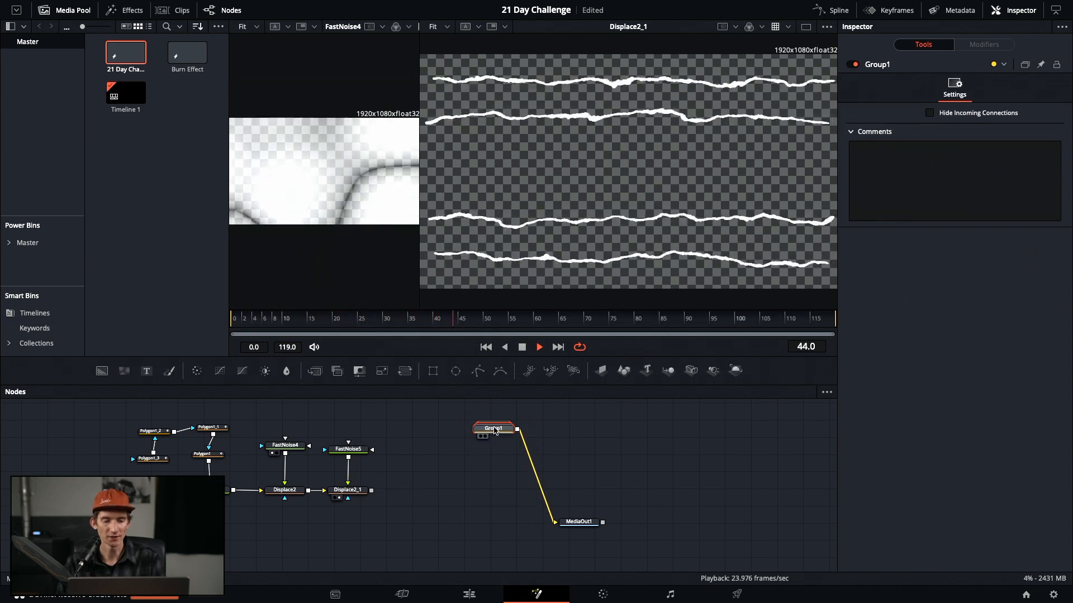
key("1")
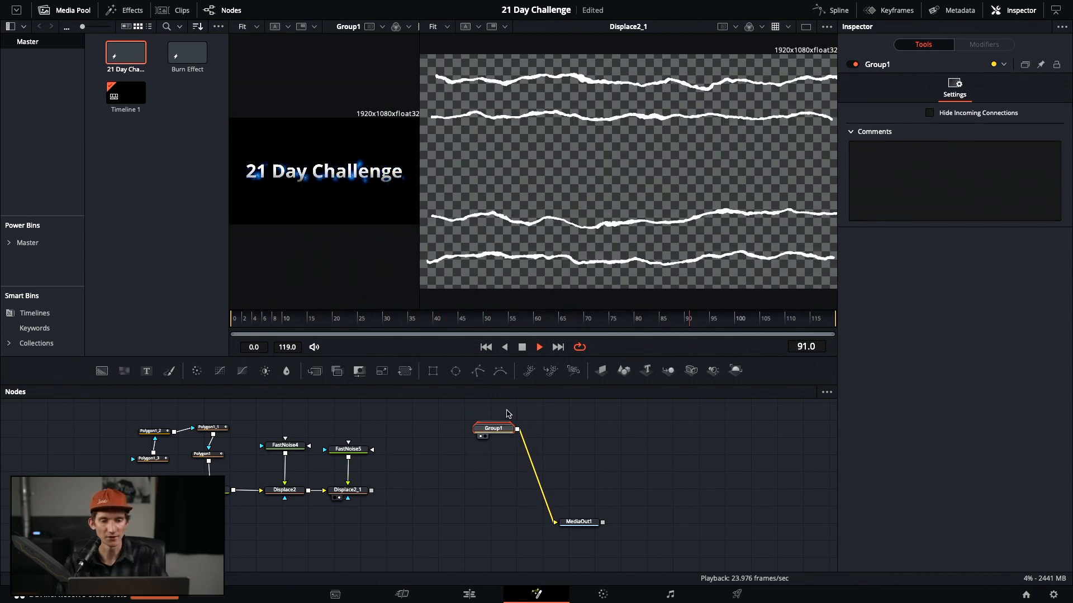
key("1")
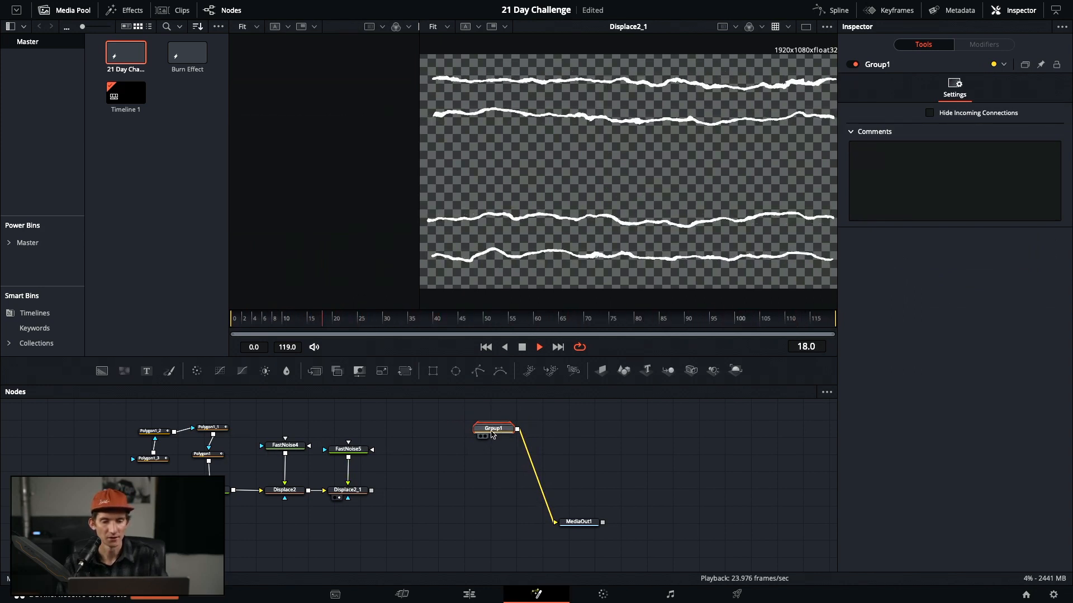
key("1")
Insert a Glow node after Displace2_1 by searching the tool picker for 'glow'
left_click_drag(494, 432, 483, 430)
left_click(357, 491)
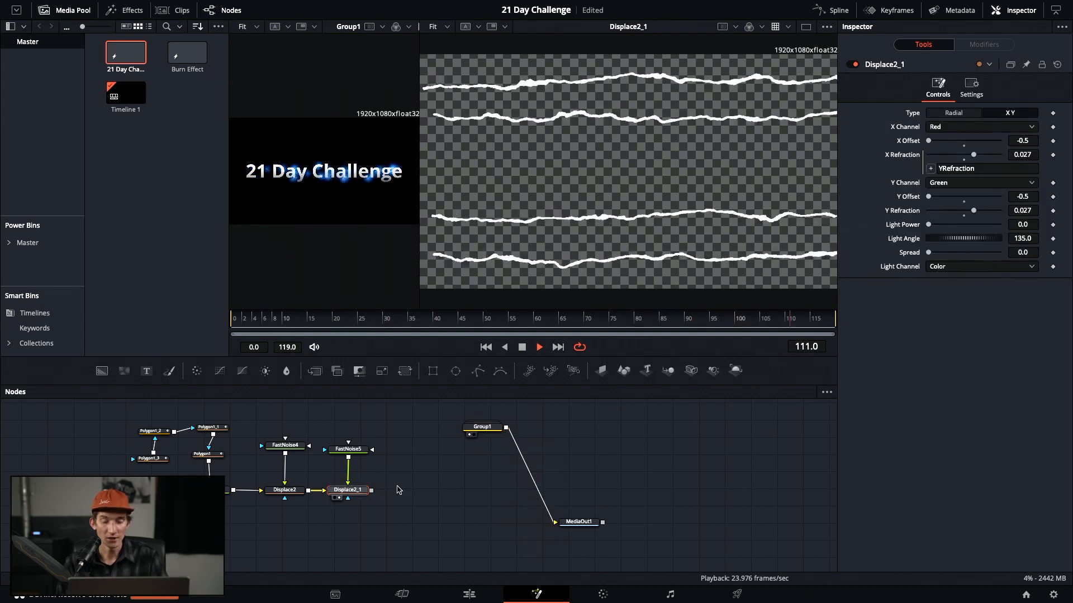
key("shift+space")
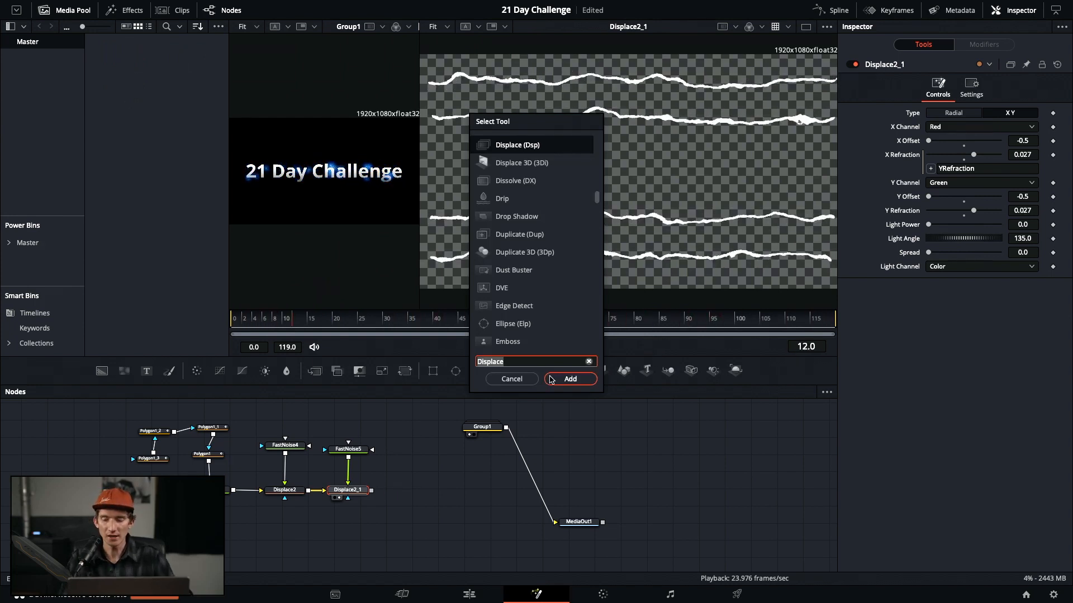
type("glow")
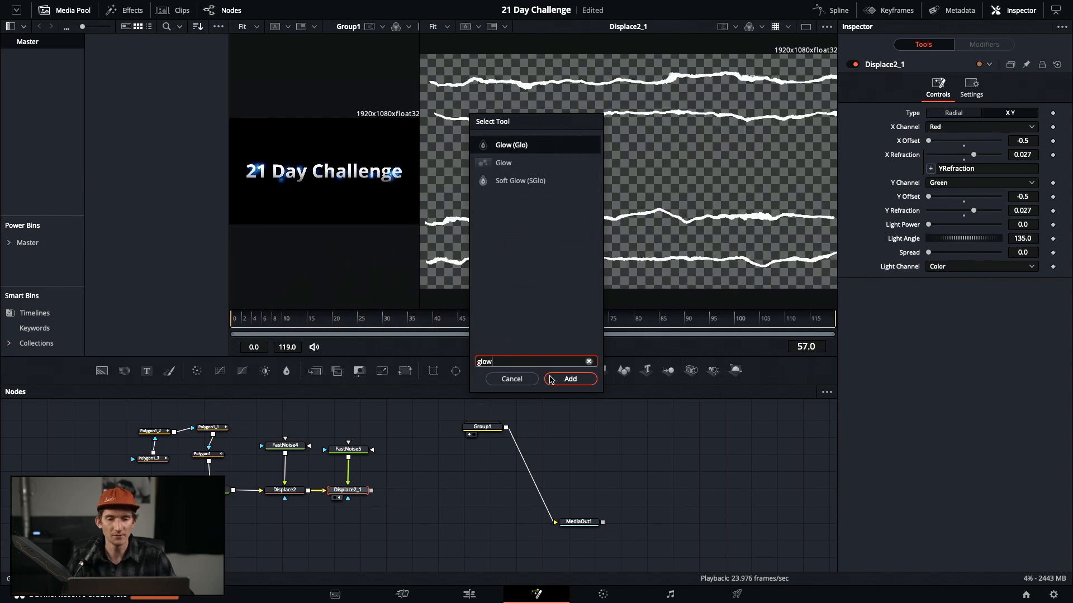
left_click(504, 165)
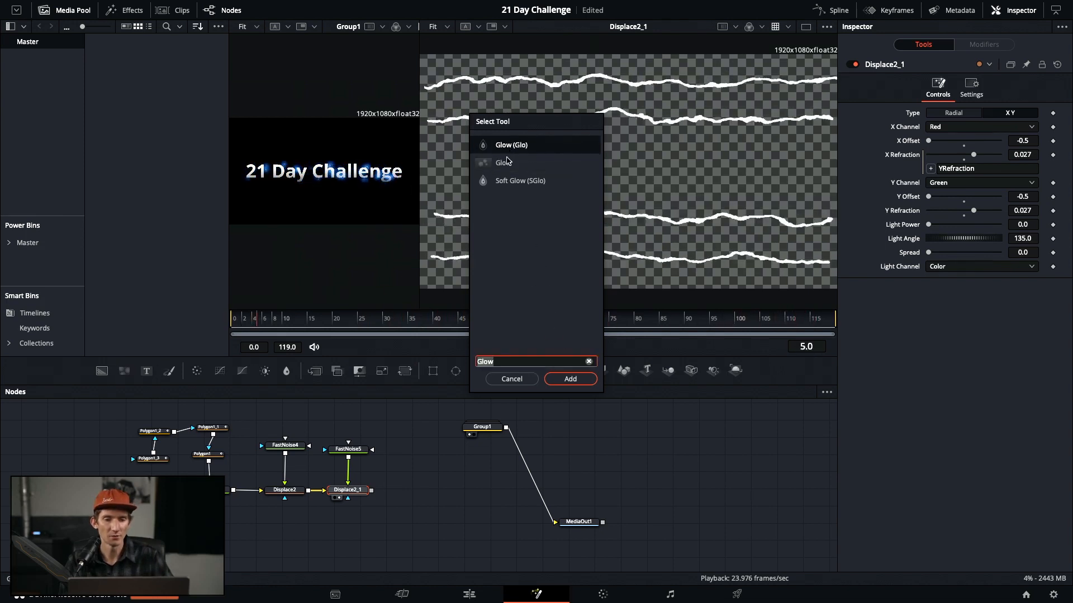
left_click(506, 162)
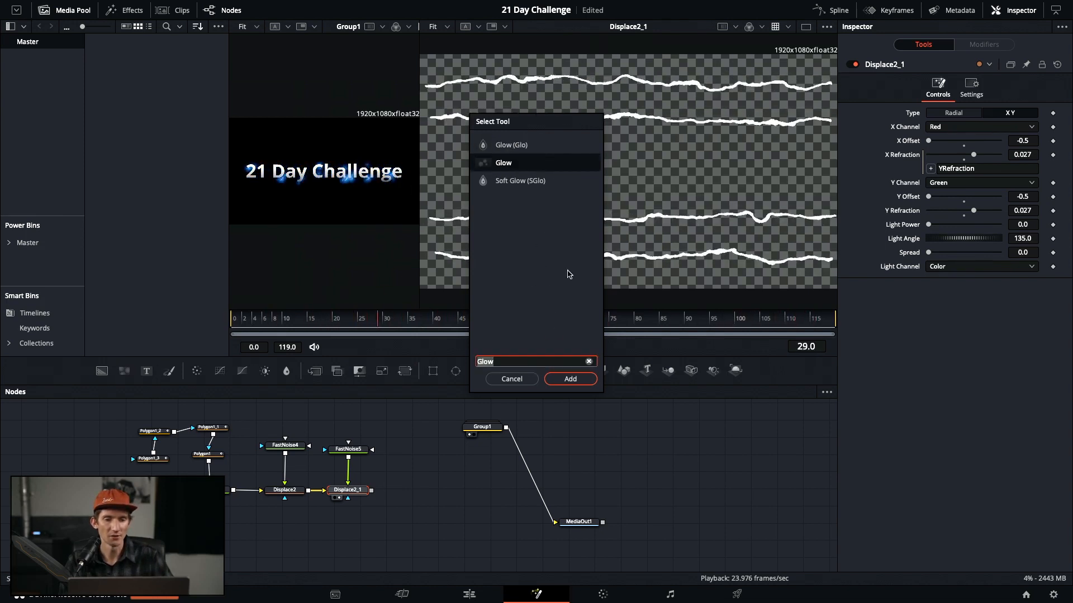
left_click(578, 374)
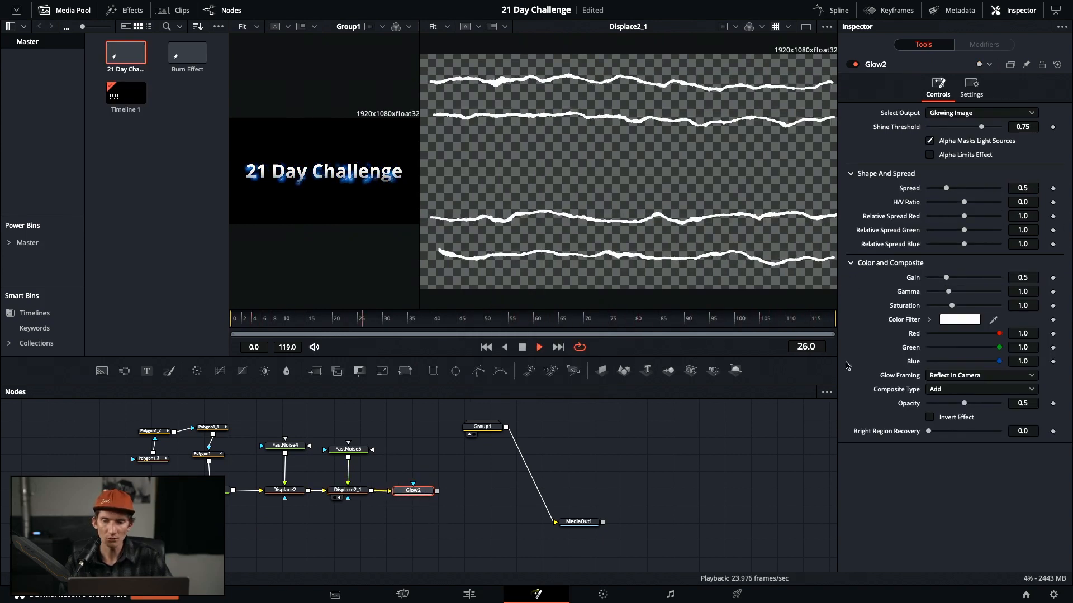
Inside Group1, tint Glow1's colour filter bright blue with hex 1156FF
left_click(965, 323)
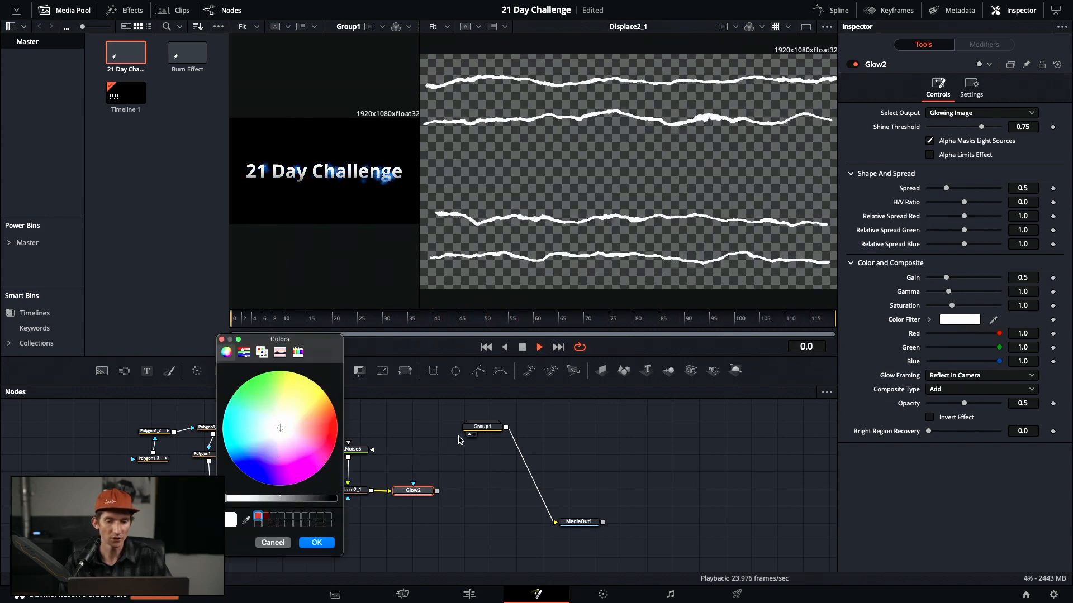
left_click(273, 543)
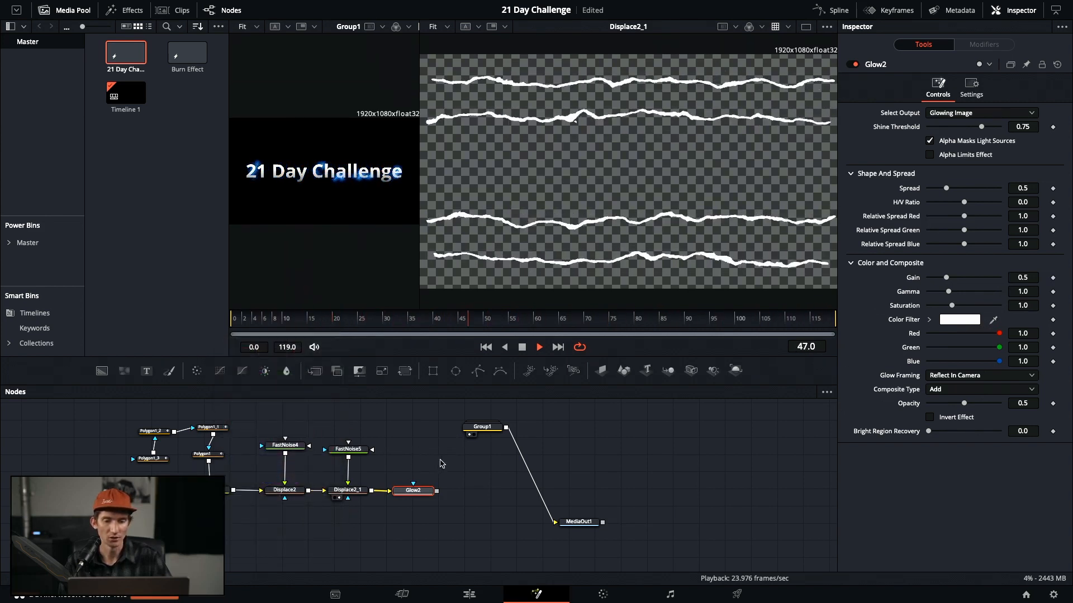
double_click(482, 428)
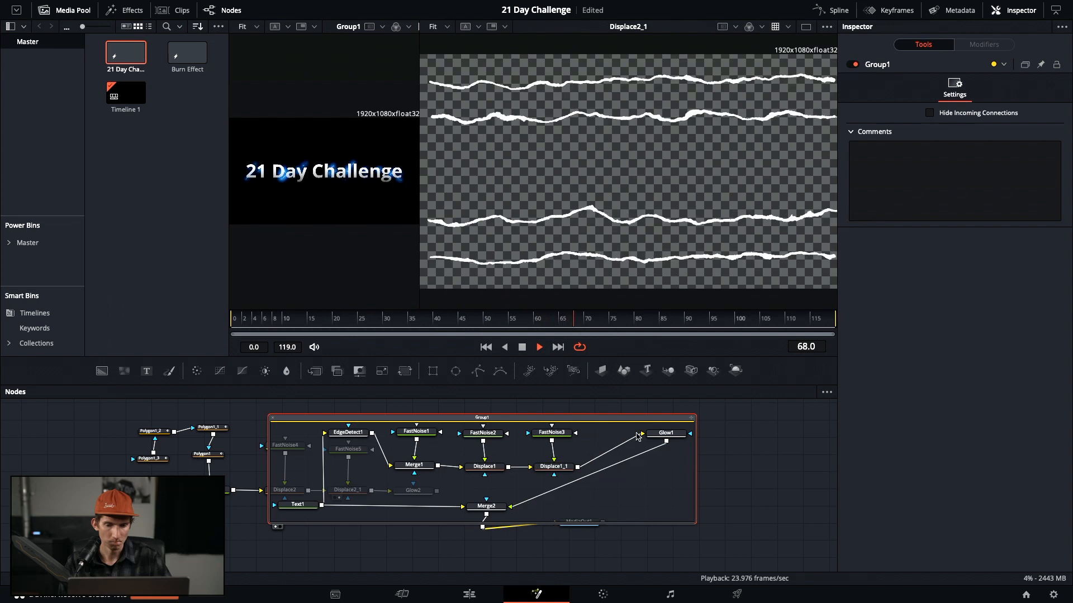
left_click(664, 433)
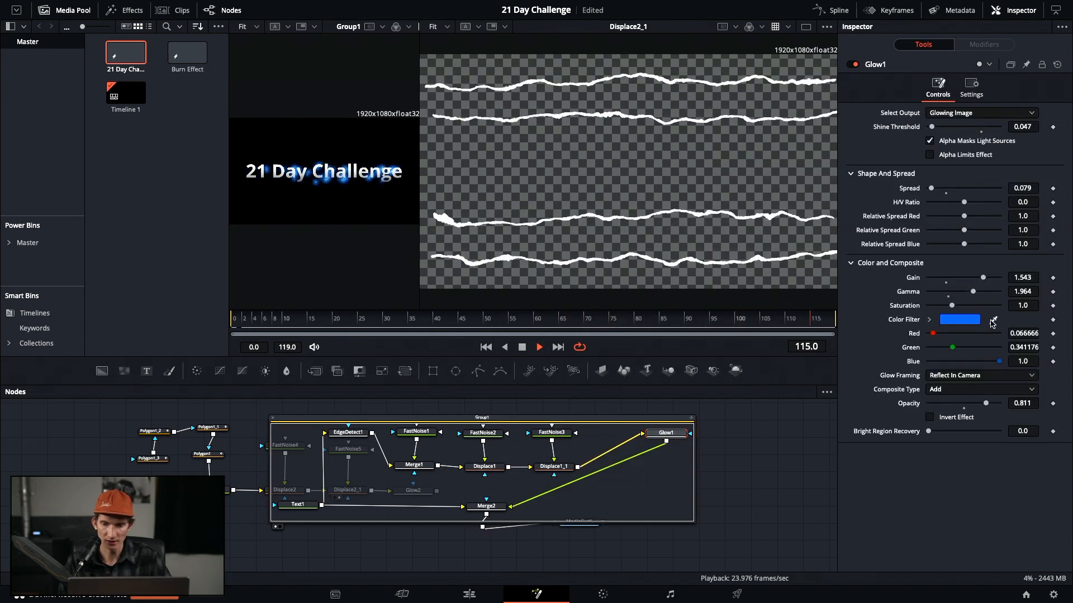
left_click(961, 320)
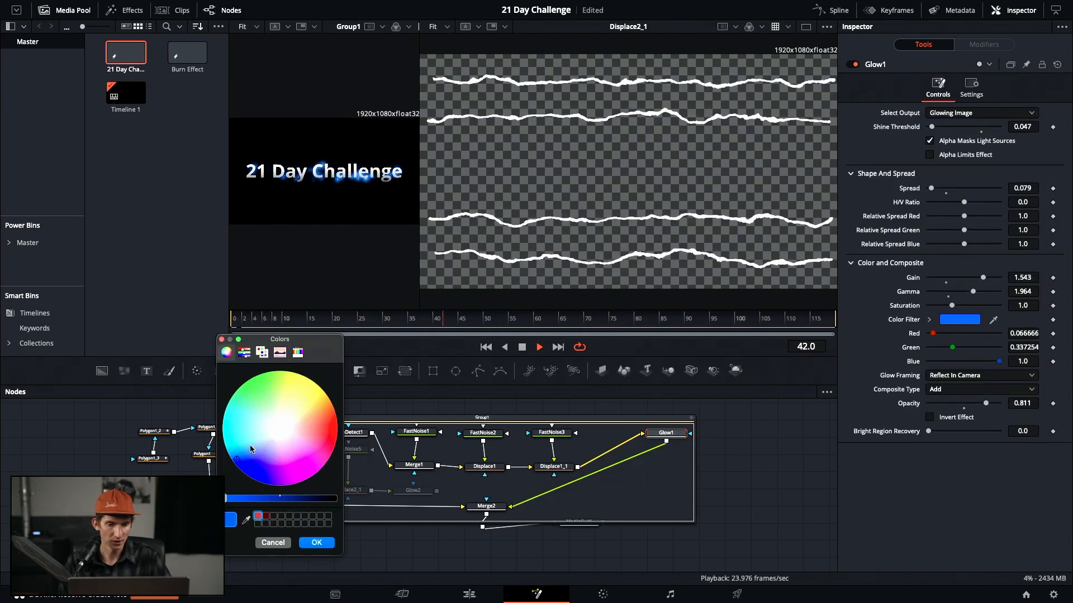
left_click(244, 353)
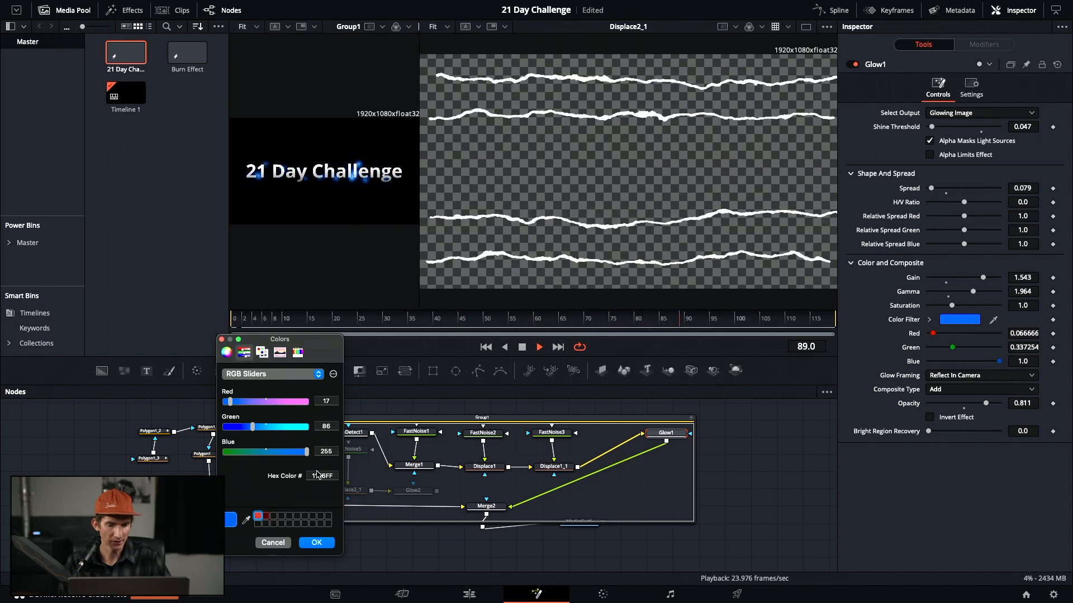
left_click_drag(312, 476, 337, 476)
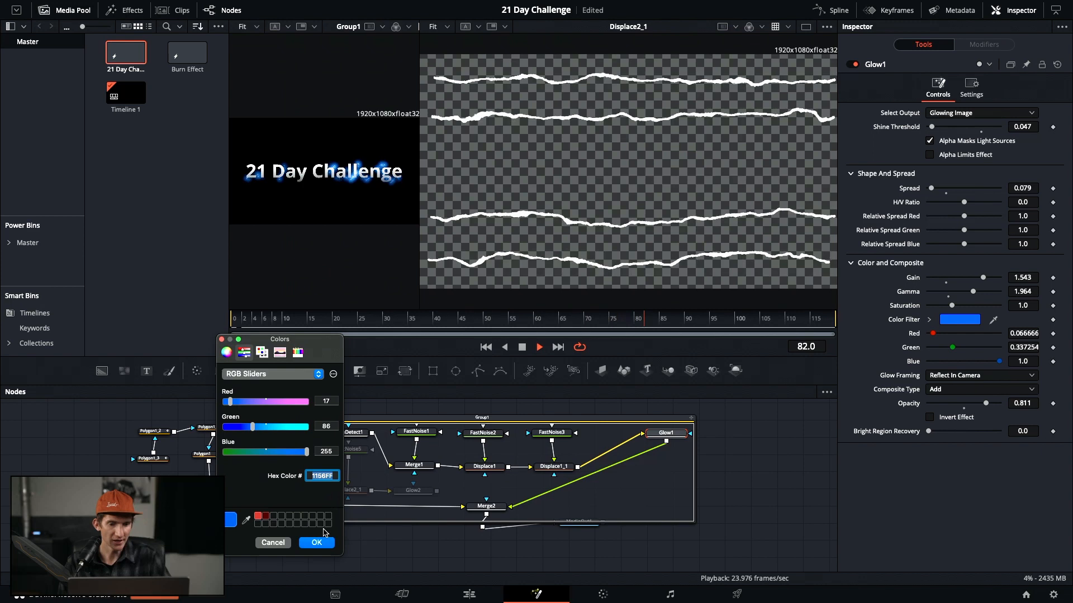
left_click(317, 542)
left_click(821, 488)
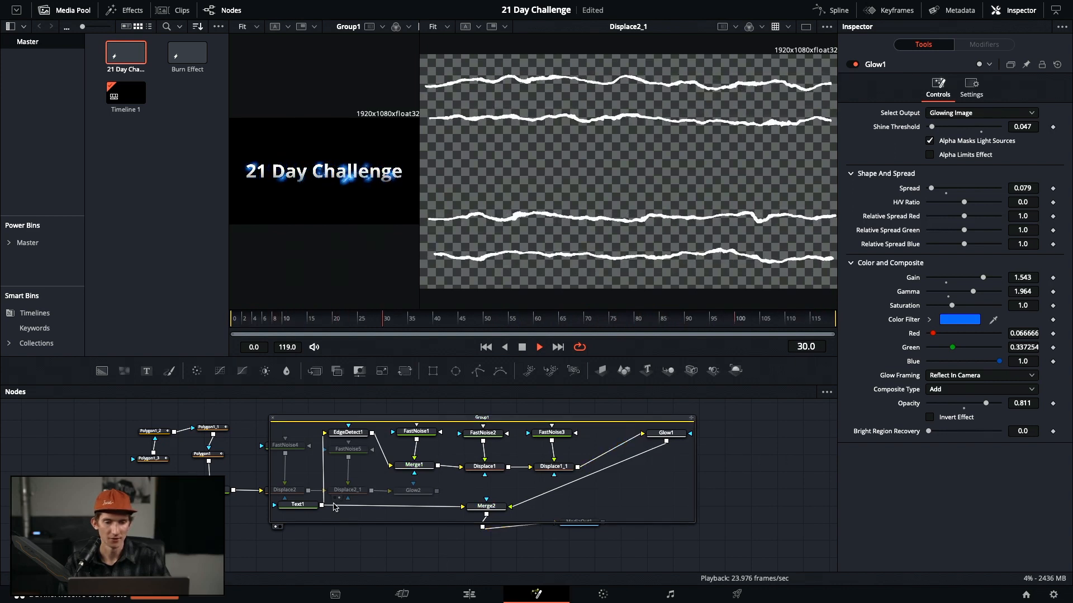
Collapse Group1 and set Glow2's colour filter hex to 1156FF
left_click(272, 418)
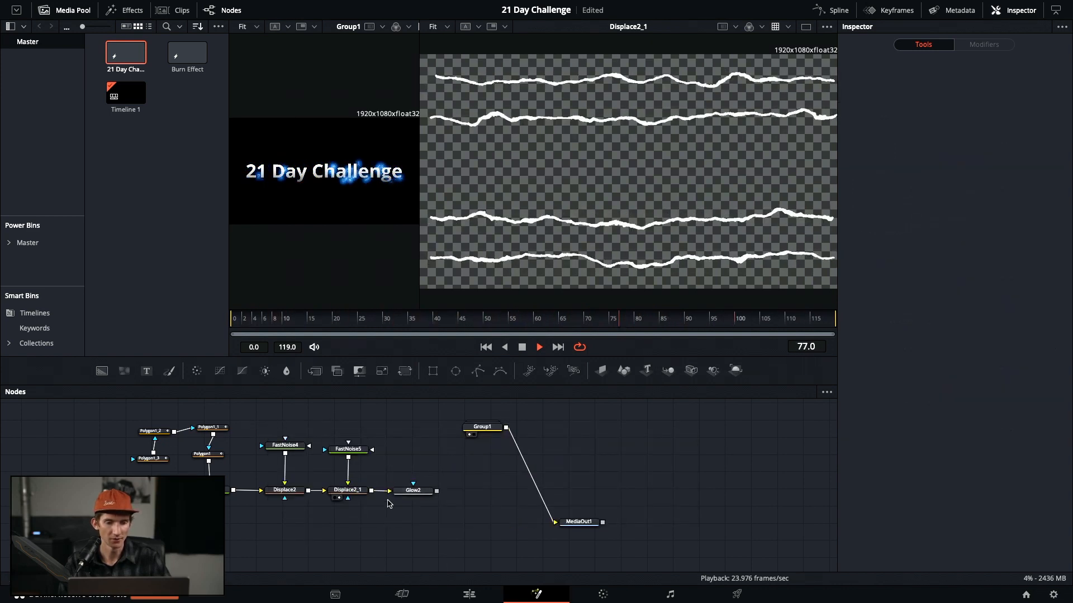
left_click(412, 491)
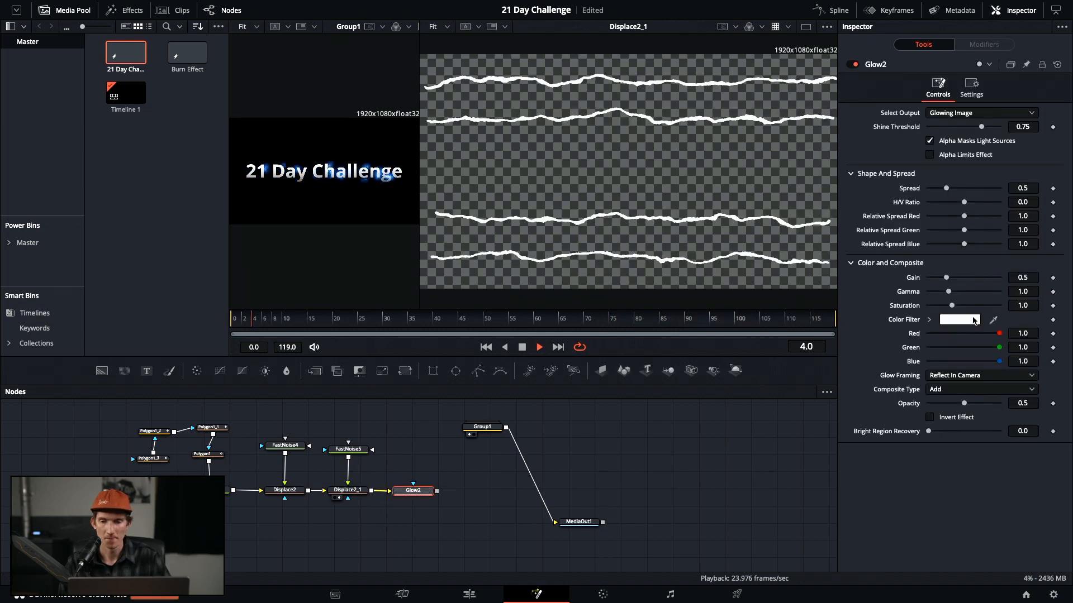
left_click(973, 320)
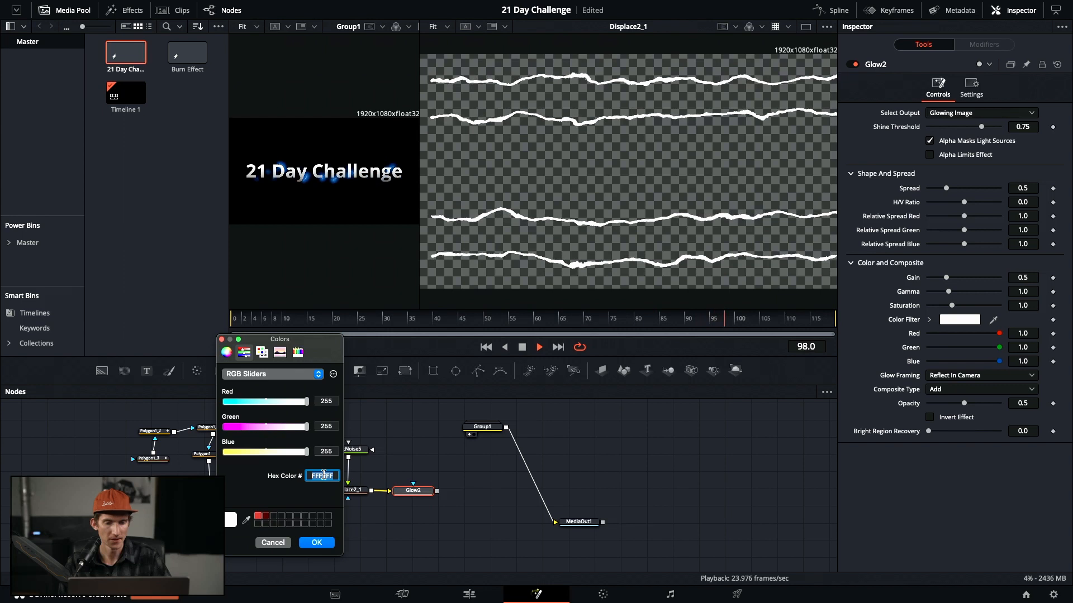
type("1156")
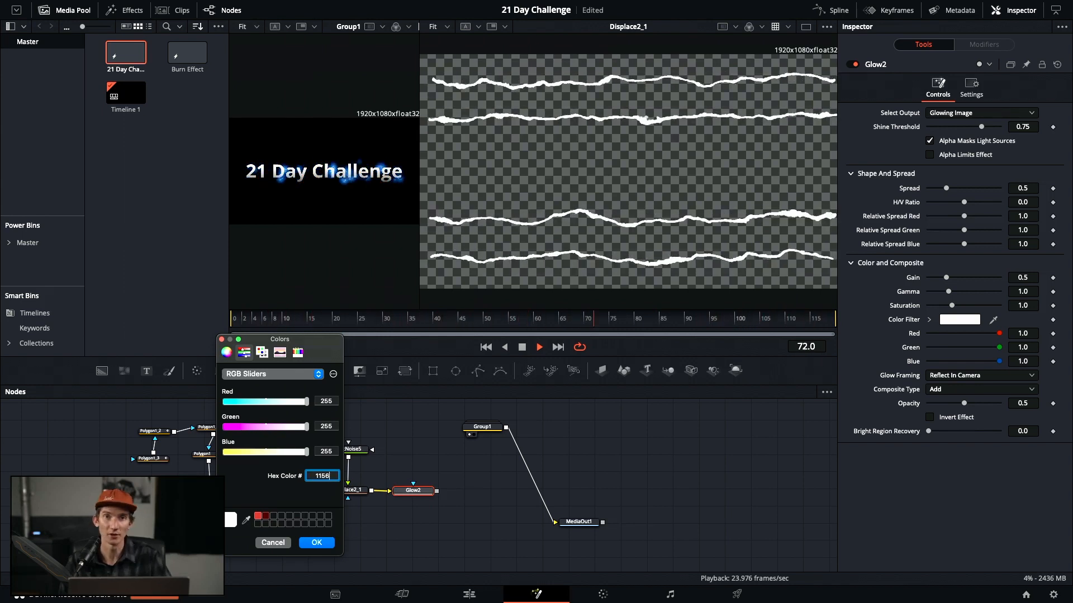
type("ff")
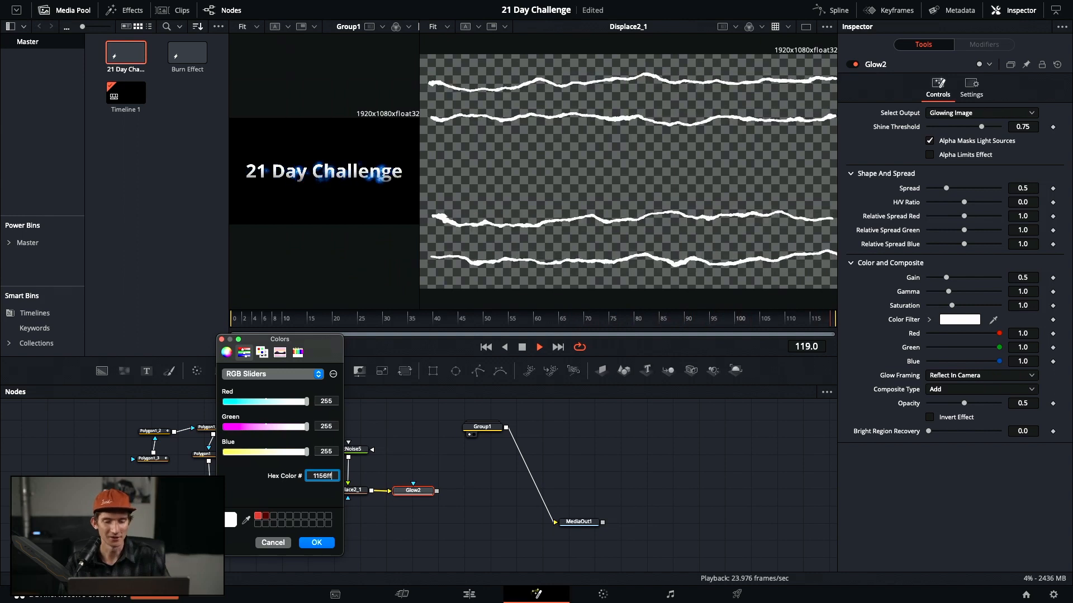
left_click(326, 546)
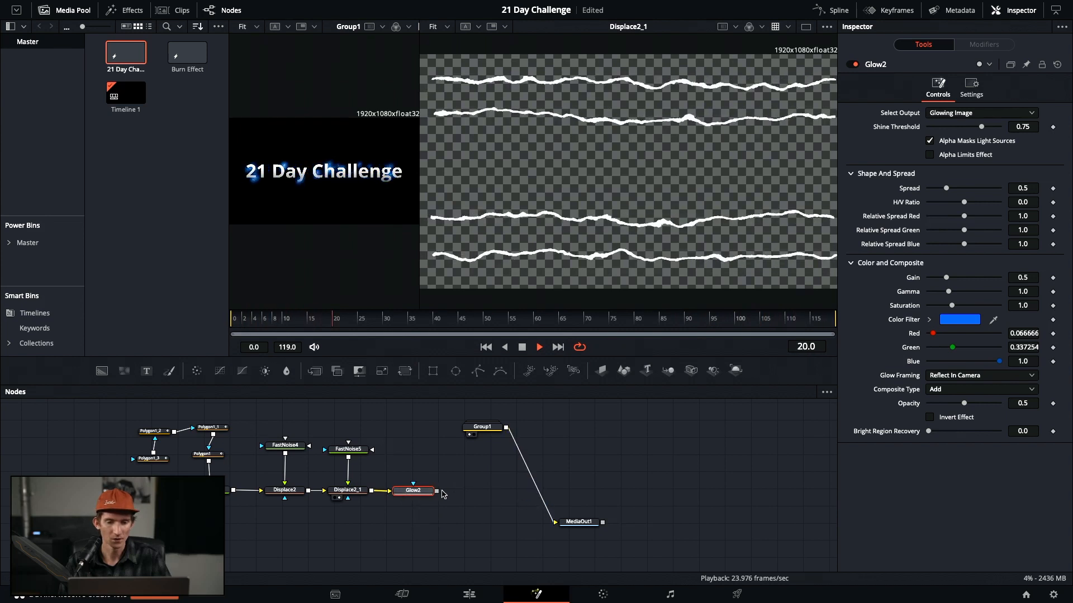
Set Glow2 to shine threshold 0.551, gain 1.984, gamma 3.0, spread 0.693, and preview it
left_click_drag(426, 498, 439, 497)
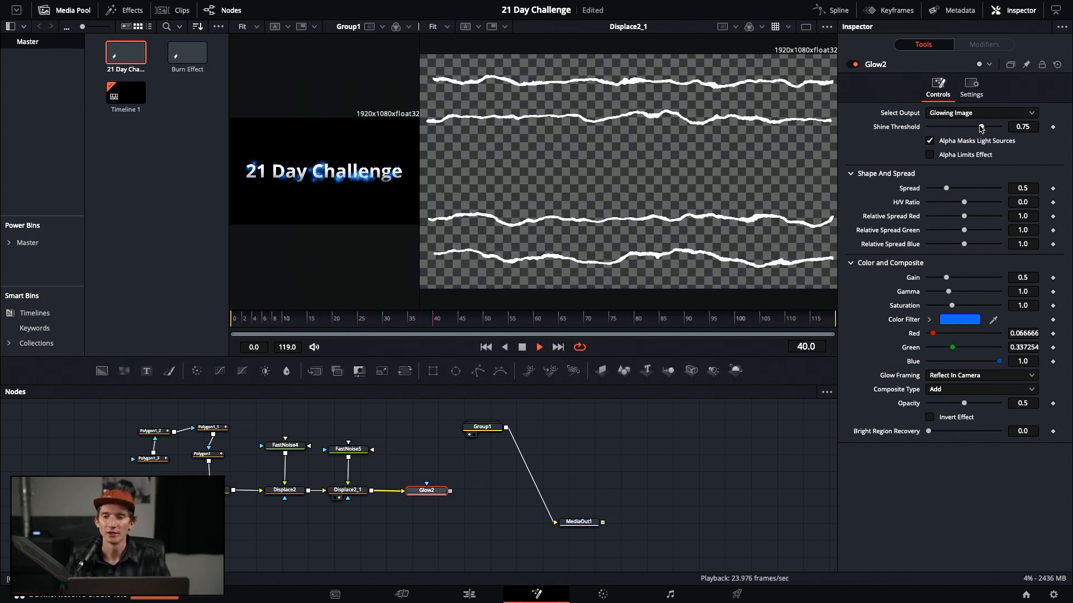
mouse_move(980, 128)
left_mouse_down()
mouse_move(909, 136)
mouse_move(968, 144)
left_mouse_up()
left_click_drag(946, 189, 965, 211)
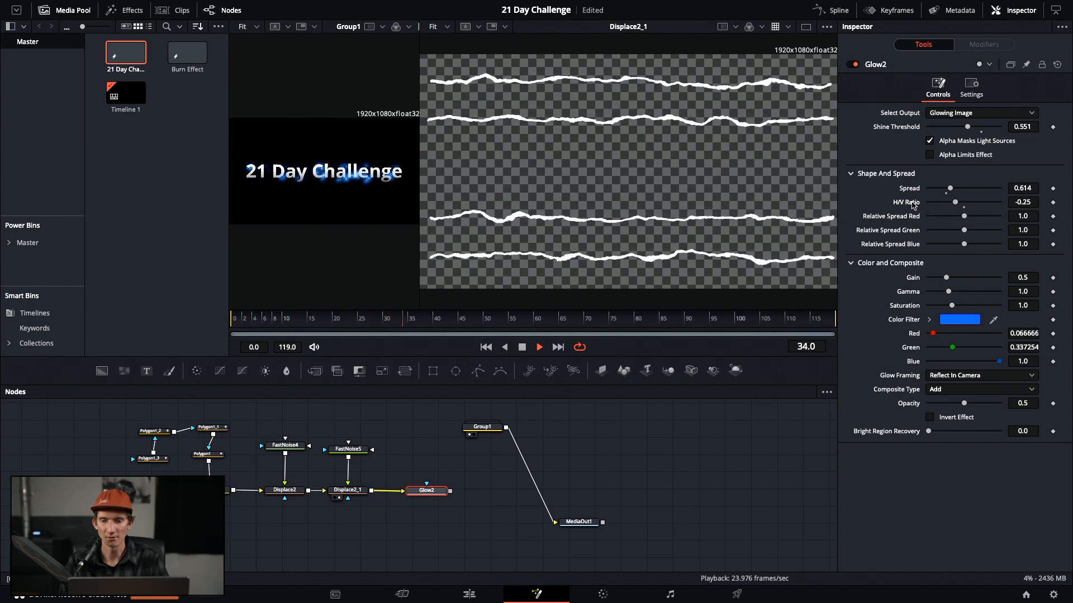
double_click(913, 192)
left_click_drag(946, 277, 1061, 294)
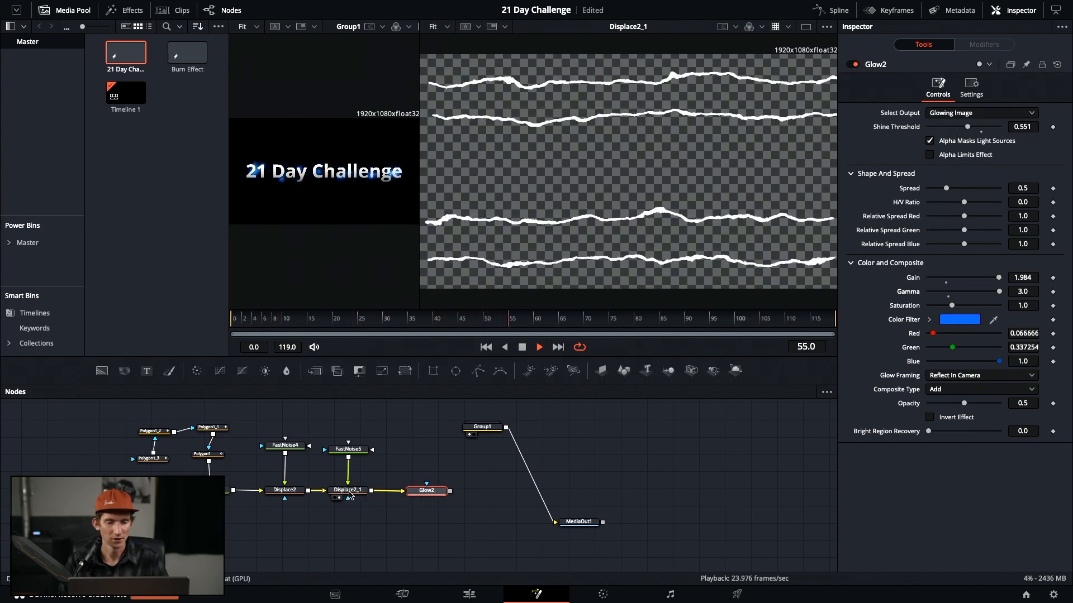
left_click_drag(423, 492, 426, 492)
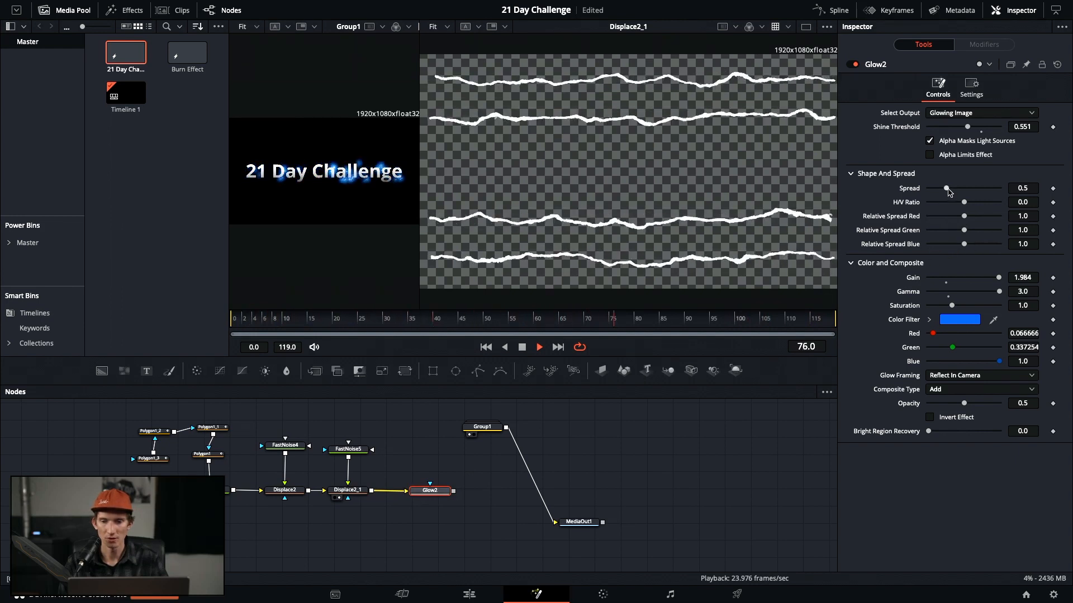
left_click_drag(947, 191, 879, 193)
left_click_drag(950, 197, 955, 196)
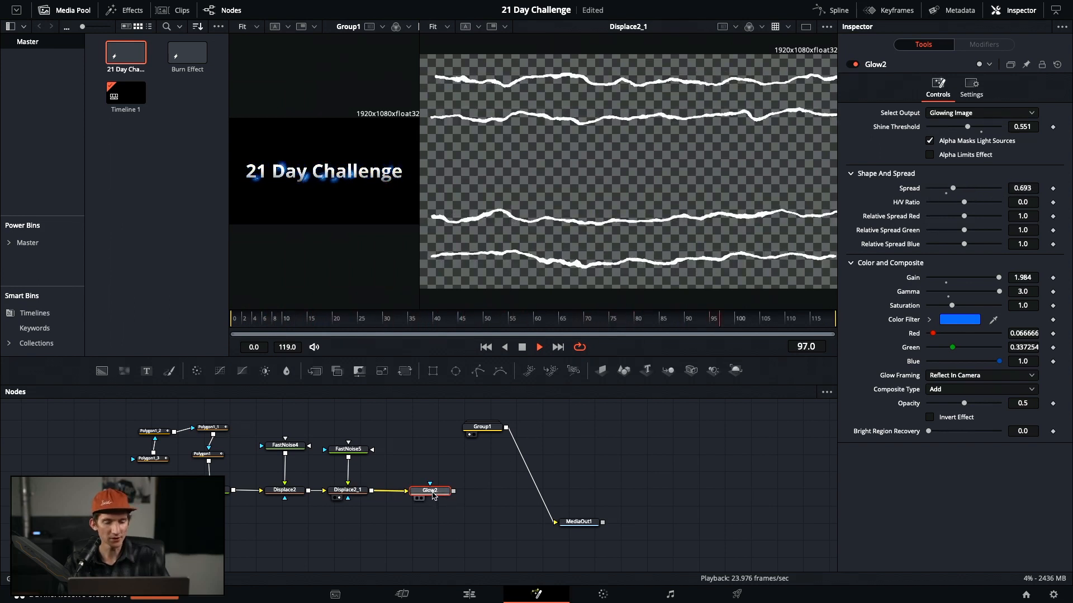
key("2")
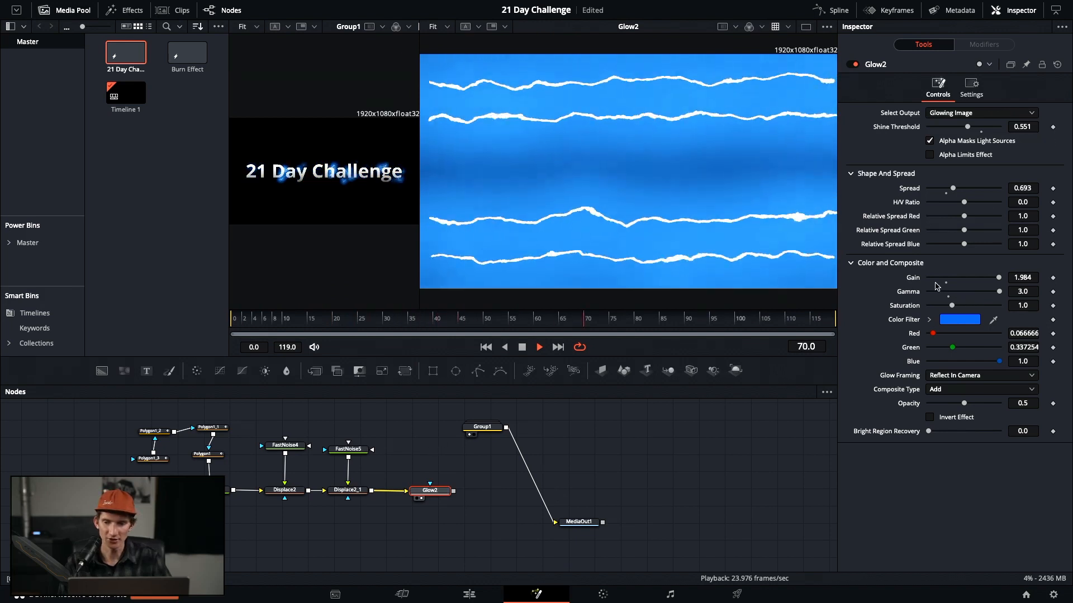
Dial Glow2 back to shine threshold 0.945, spread 0.189, gain 1.024 and gamma 0.861
double_click(913, 278)
double_click(908, 291)
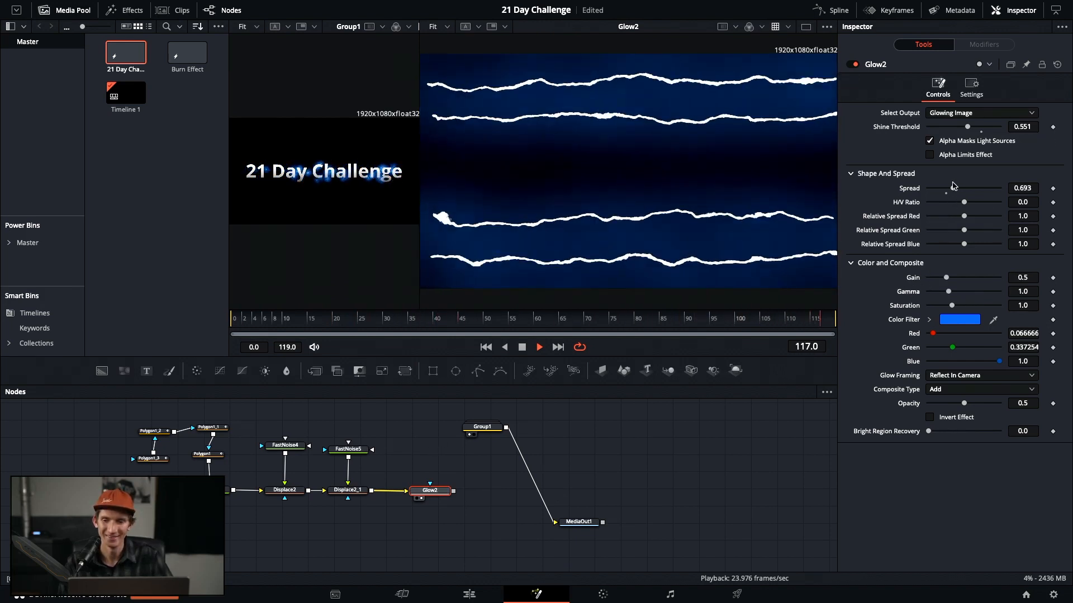
left_click_drag(953, 189, 937, 193)
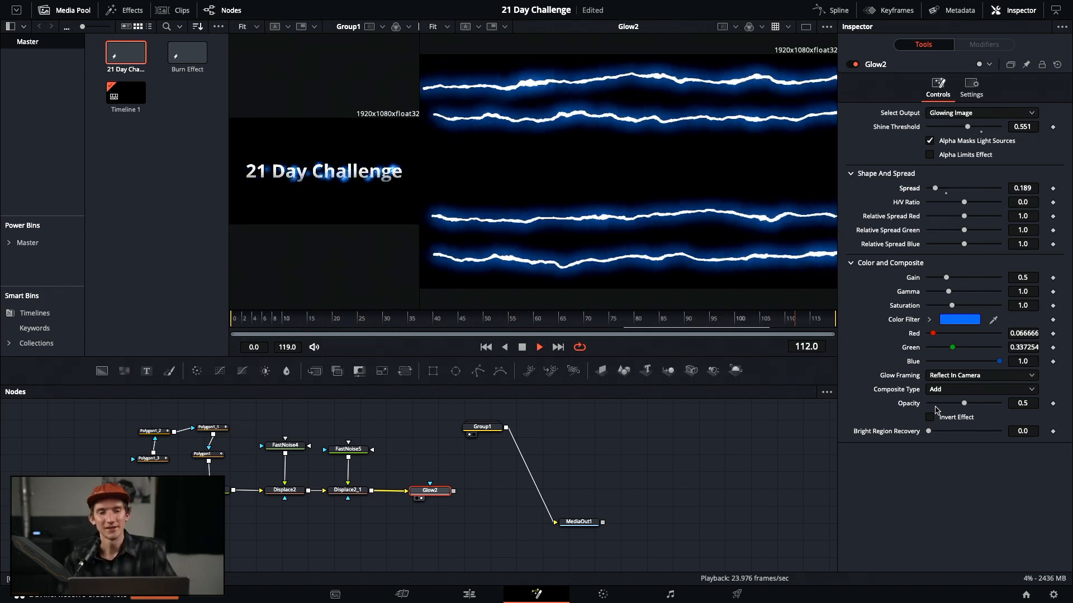
left_click_drag(418, 158, 365, 160)
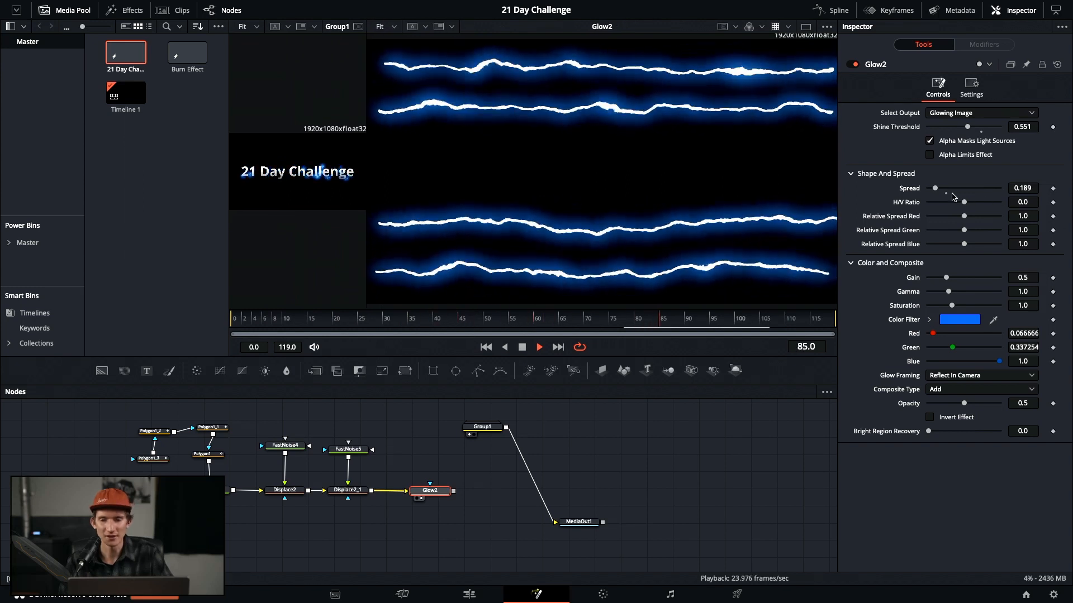
left_click_drag(969, 127, 995, 136)
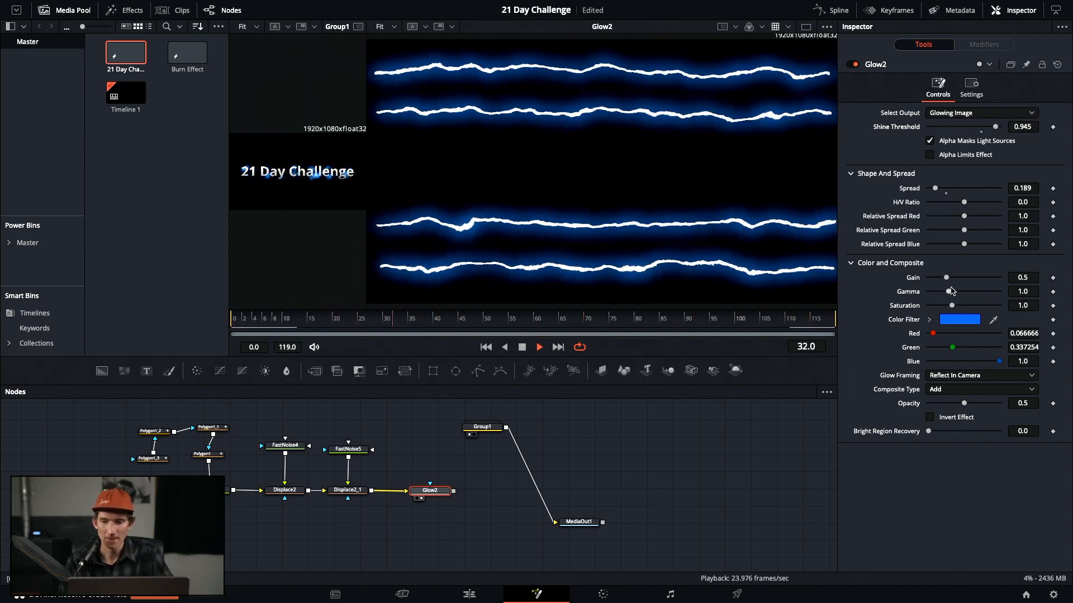
mouse_move(949, 291)
left_mouse_down()
mouse_move(999, 292)
mouse_move(944, 295)
mouse_move(965, 278)
left_mouse_up()
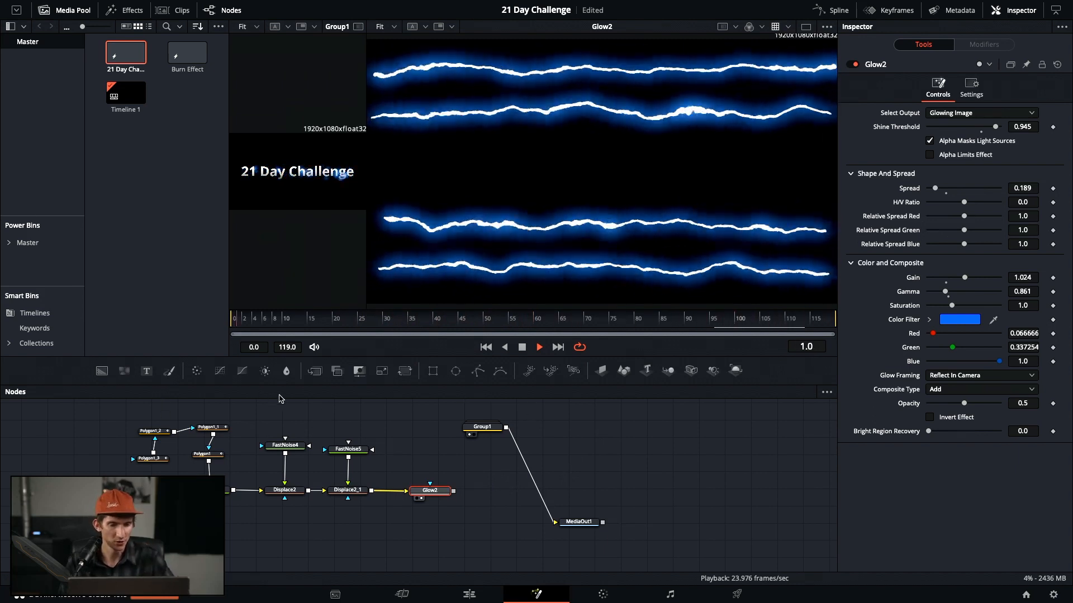
Combine Glow2 and Group1 in a new Merge3 node that feeds MediaOut1
left_click(314, 371)
left_click_drag(483, 491, 503, 519)
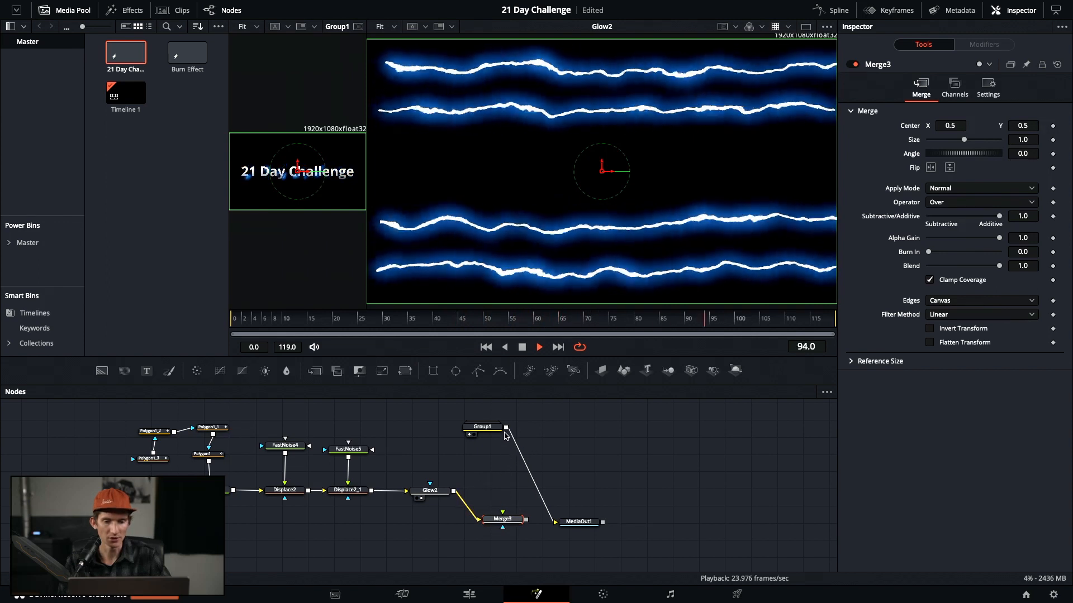
left_click(549, 511)
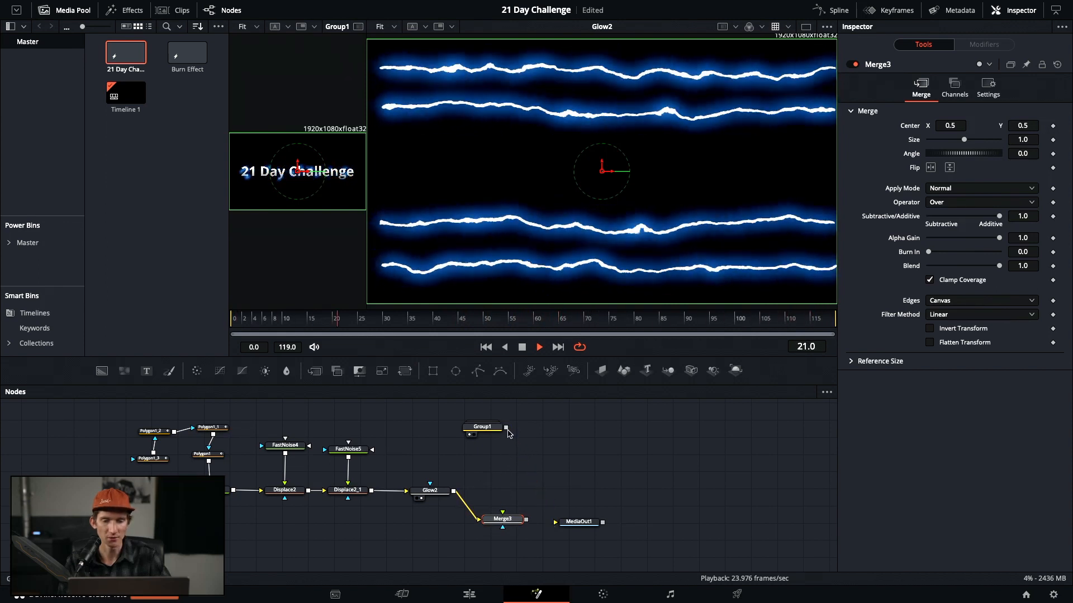
left_click_drag(506, 427, 506, 517)
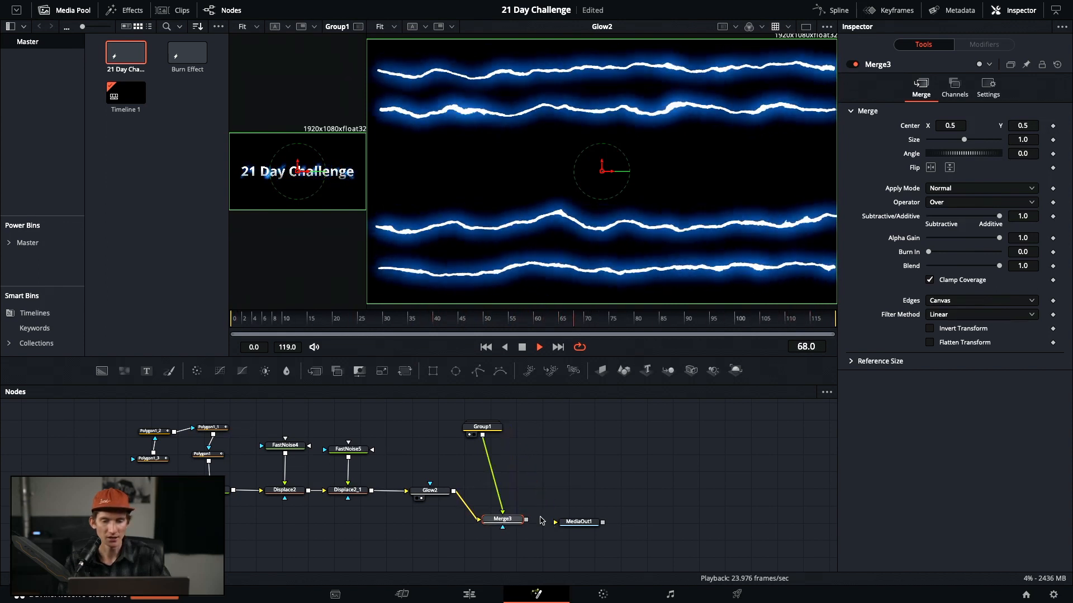
left_click(578, 525)
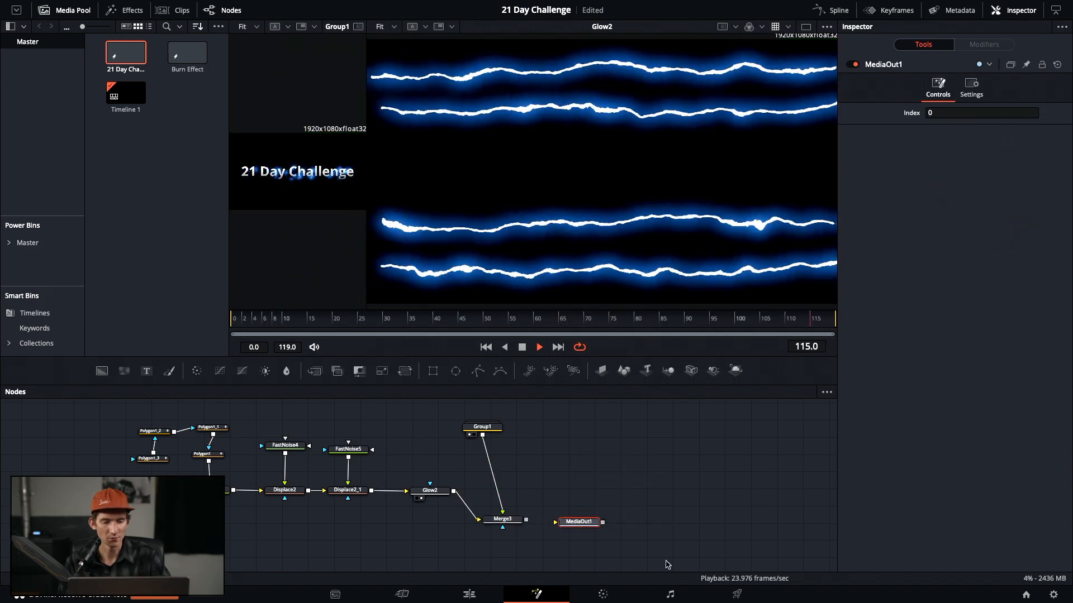
key("2")
left_click_drag(526, 520, 581, 522)
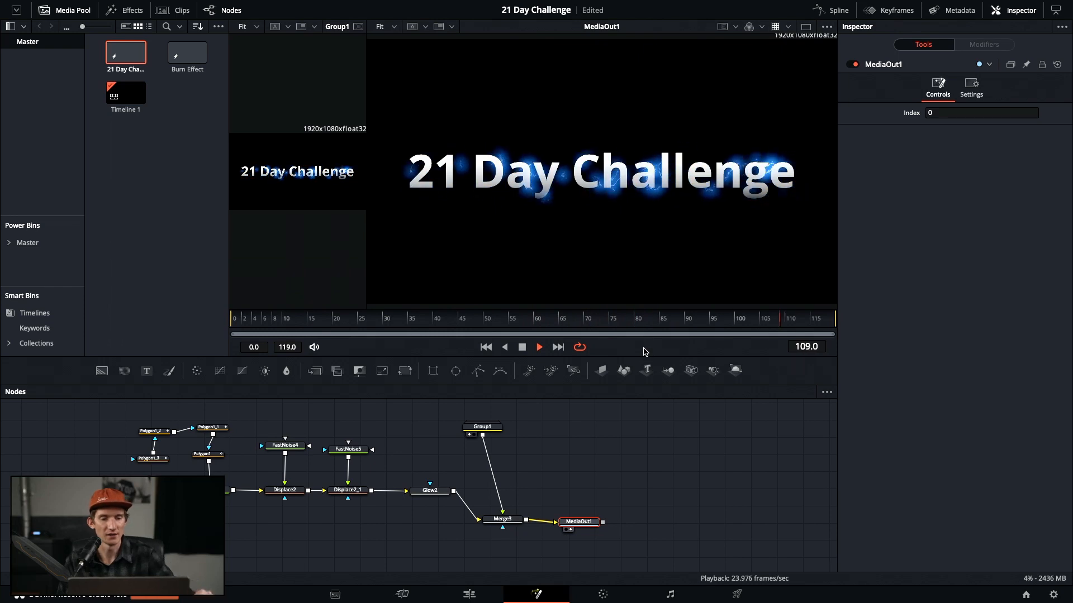
left_click(480, 518)
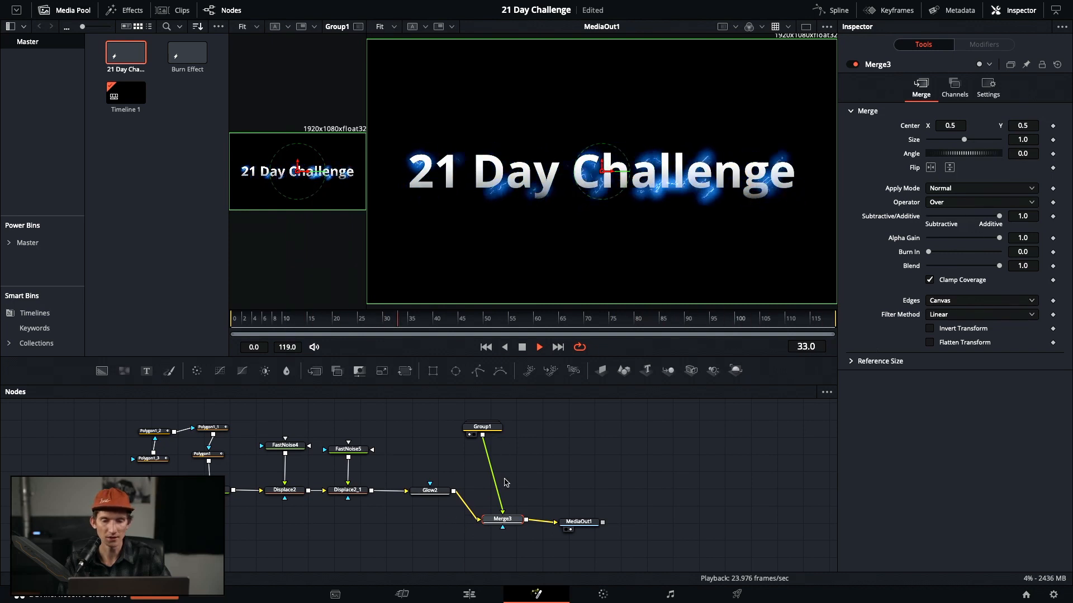
Try Exclusion, Difference and Soft Light as Merge3's apply mode
left_click(1000, 189)
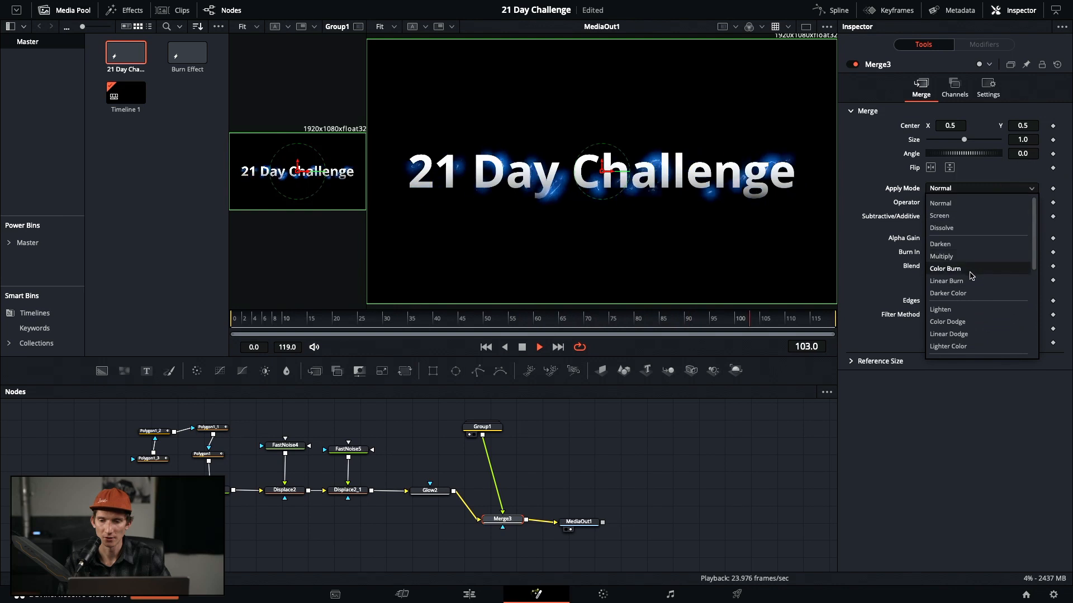
scroll(976, 288, "down", 4)
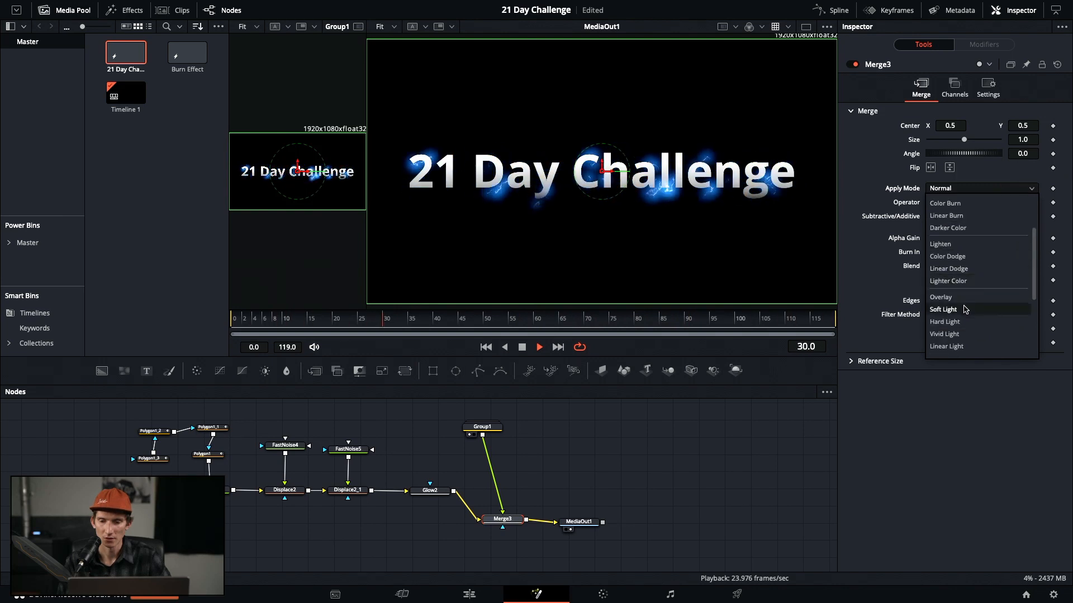
left_click(958, 323)
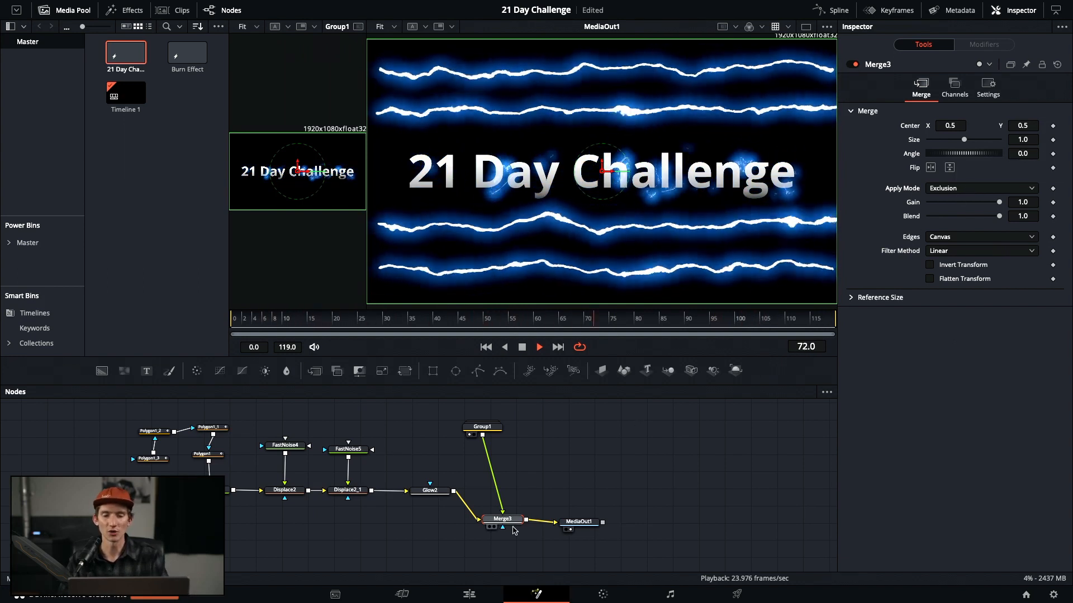
left_click(986, 188)
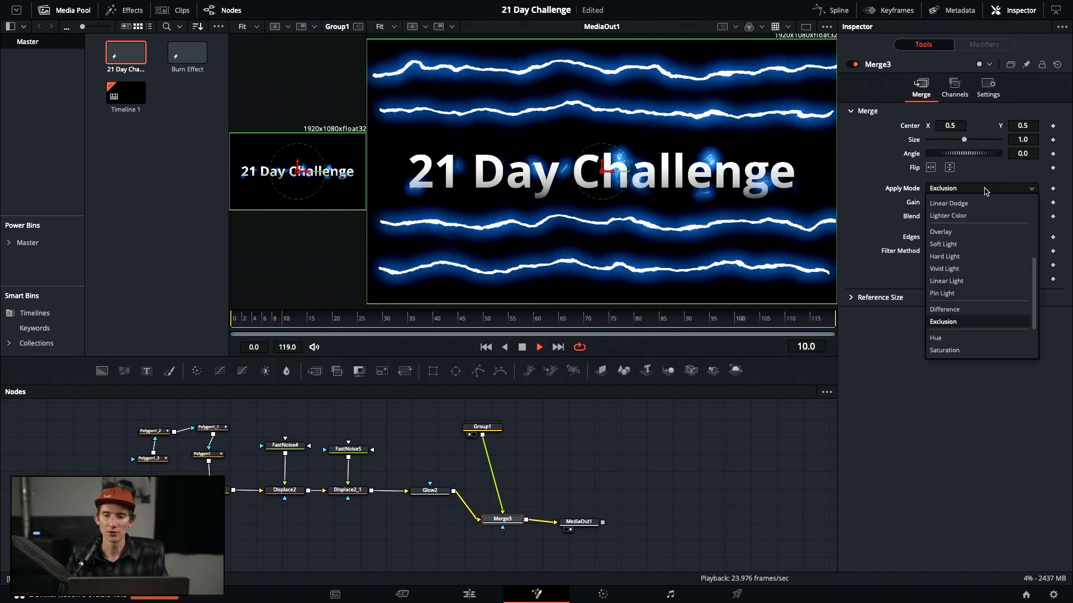
left_click(961, 308)
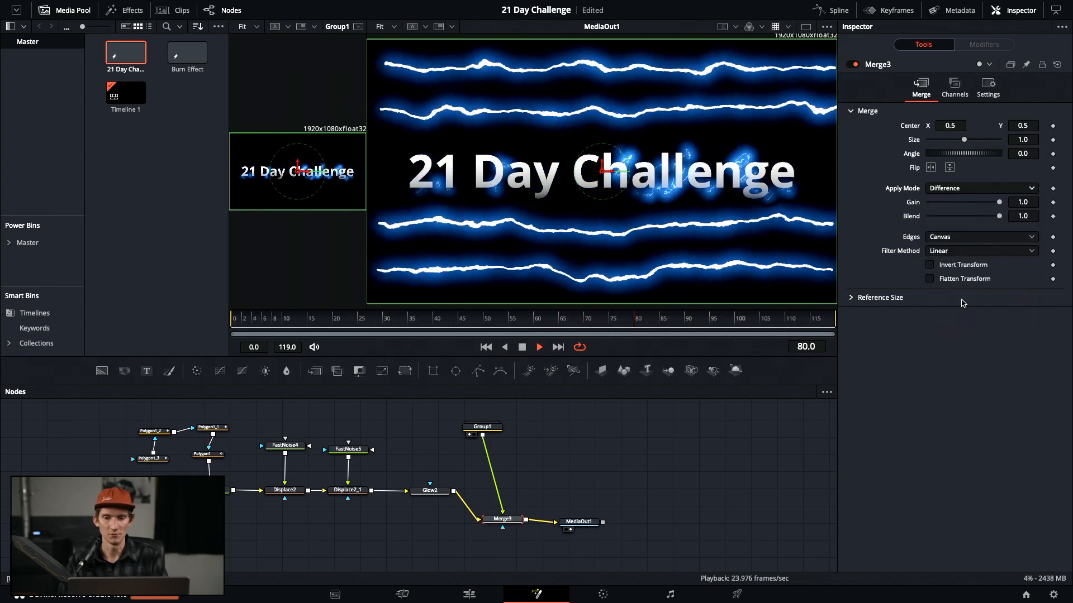
left_click(988, 188)
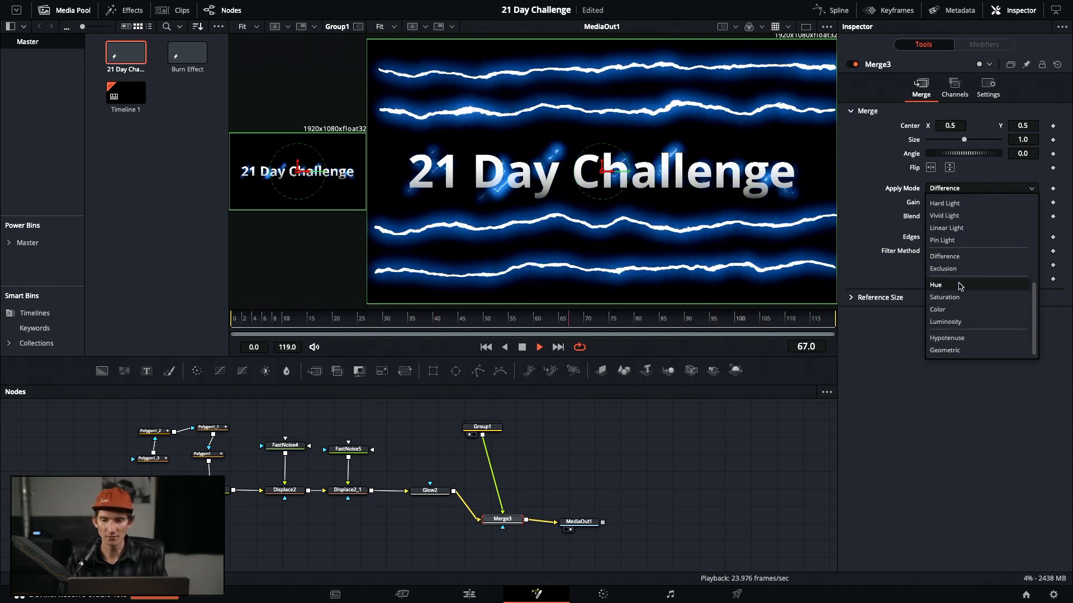
scroll(960, 285, "up", 3)
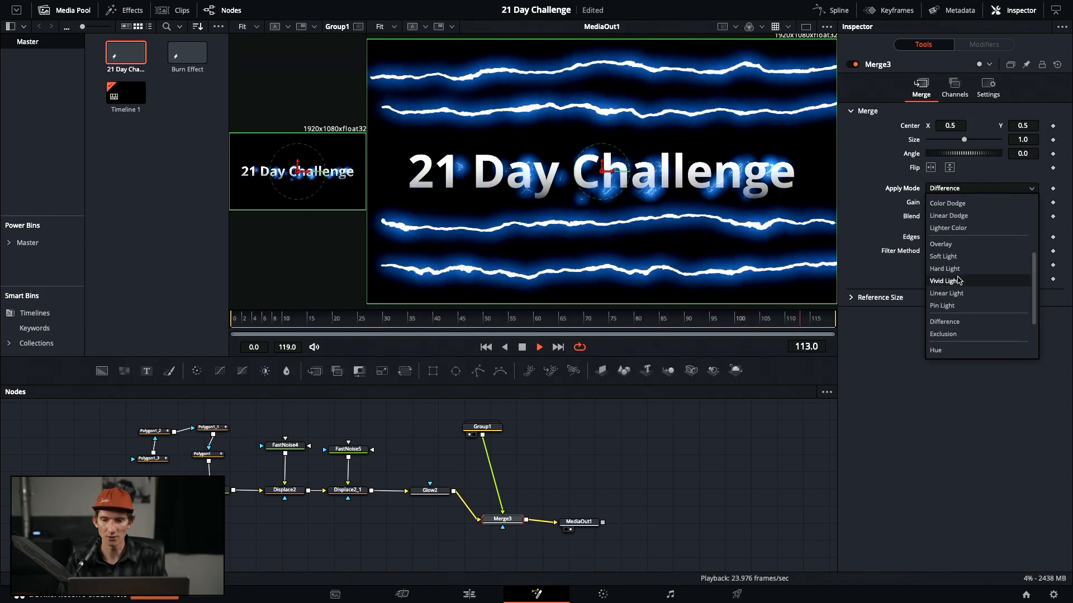
left_click(954, 257)
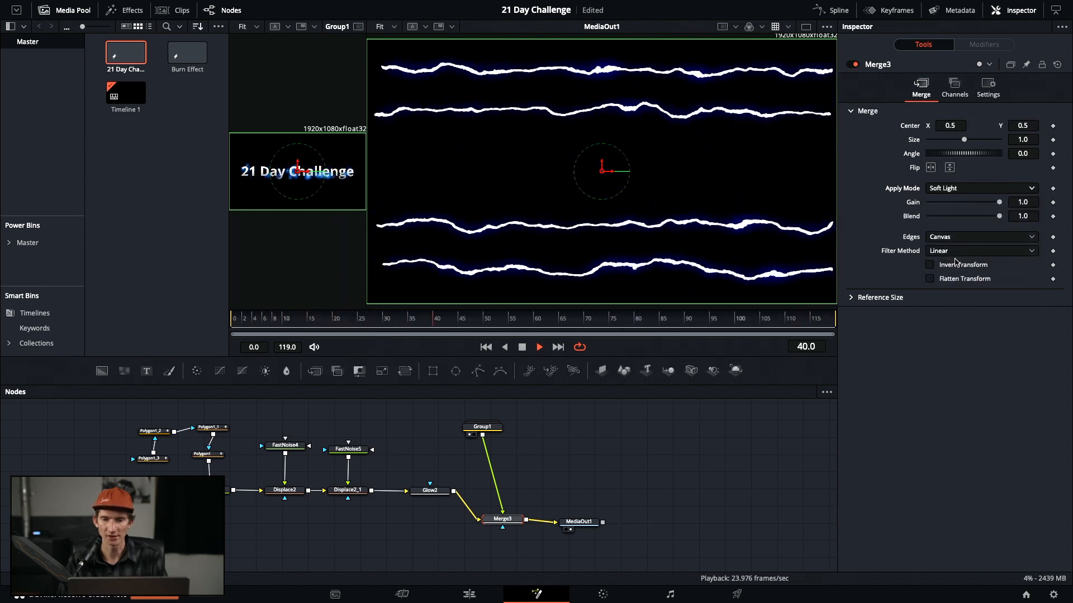
Compare Dissolve and Screen, then settle on Exclusion for Merge3's apply mode
left_click(958, 190)
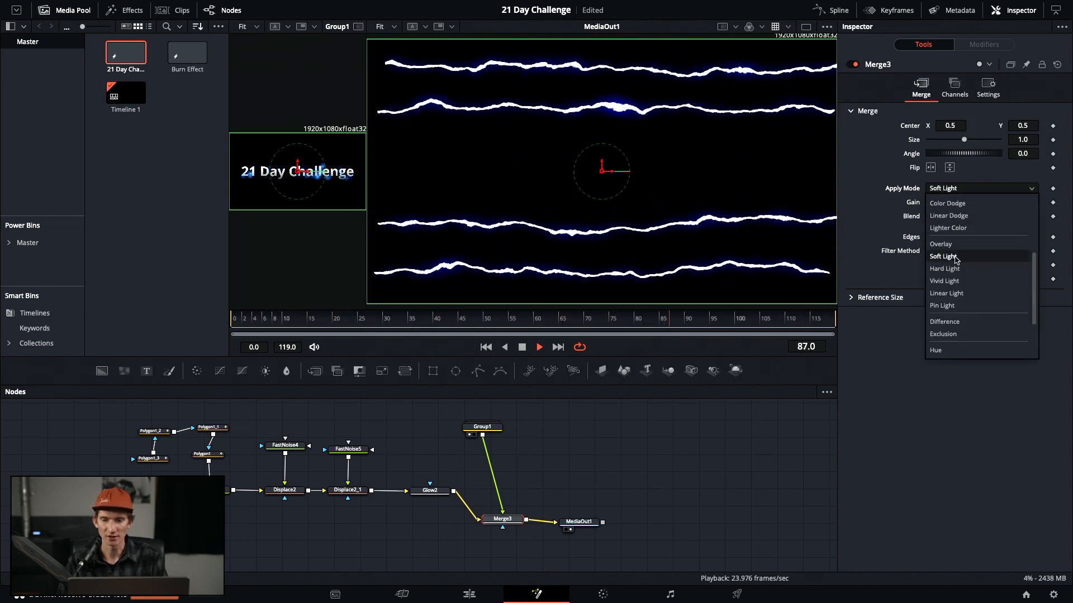
scroll(962, 251, "up", 4)
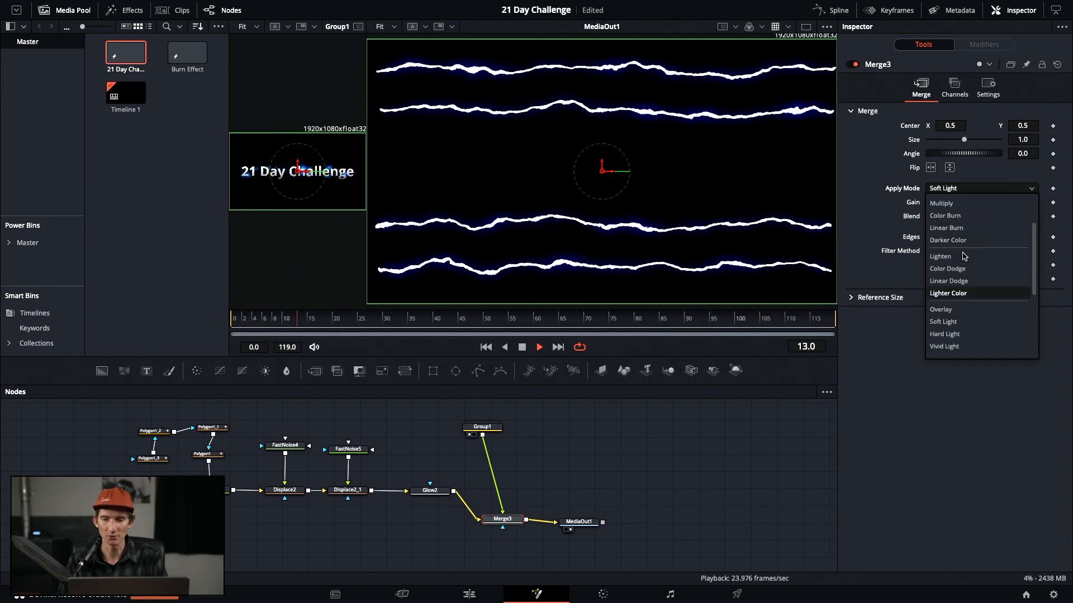
left_click(959, 227)
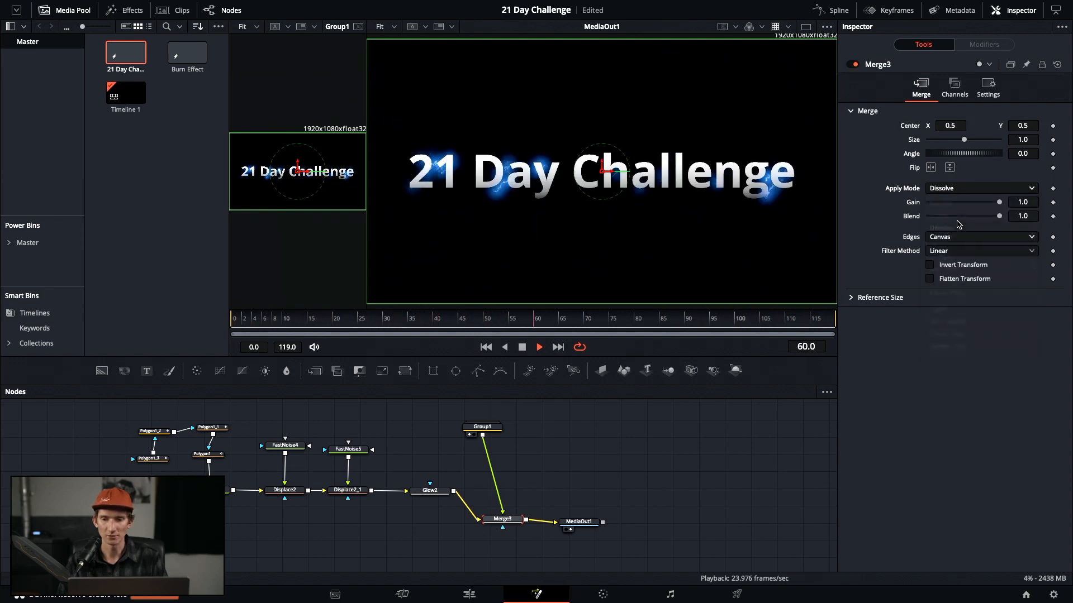
left_click(978, 193)
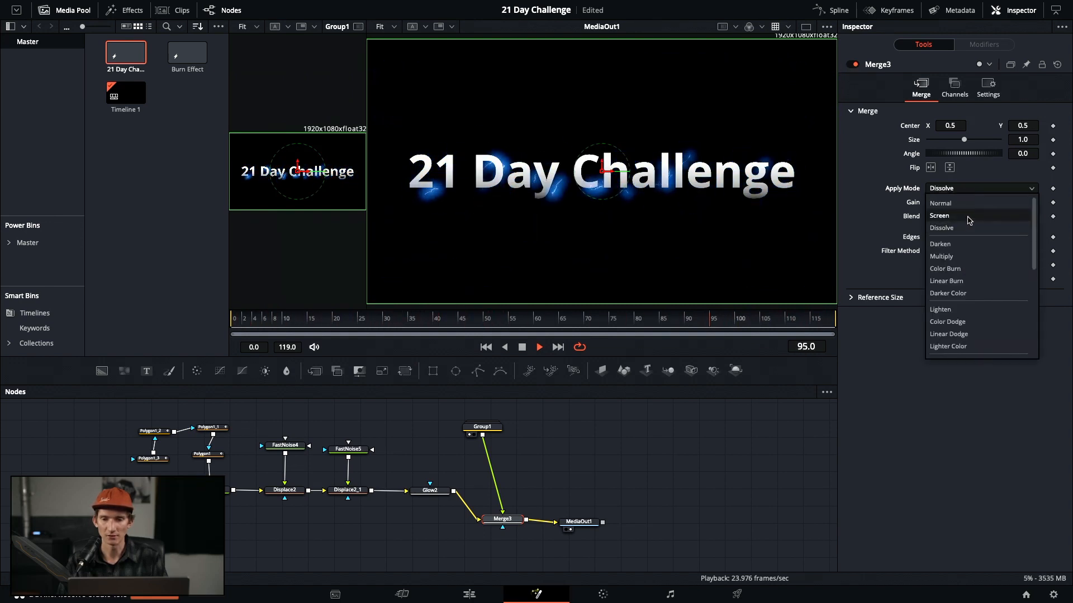
left_click(969, 217)
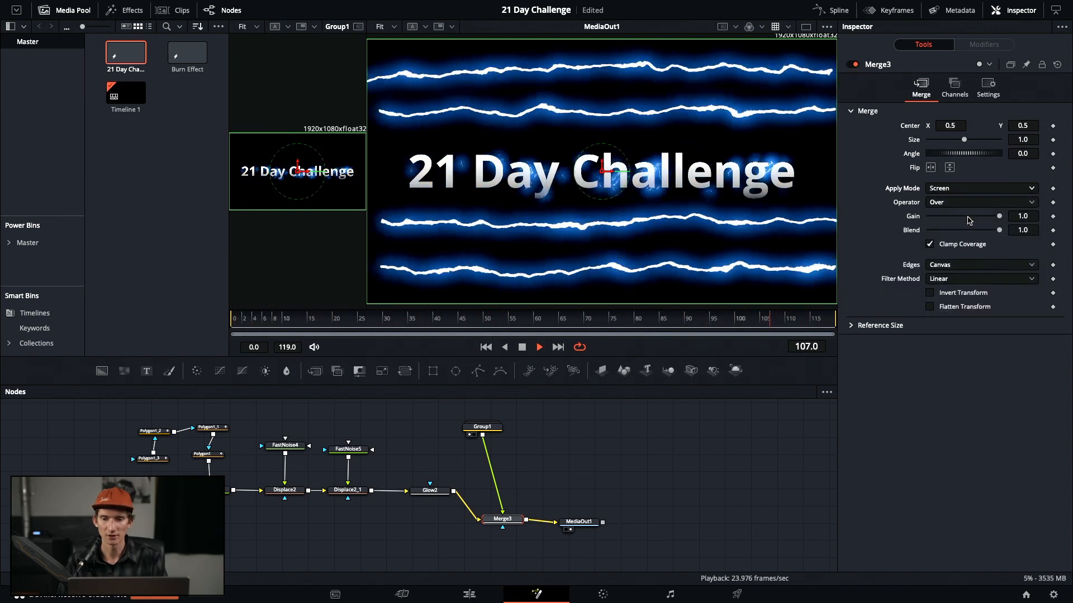
left_click(985, 192)
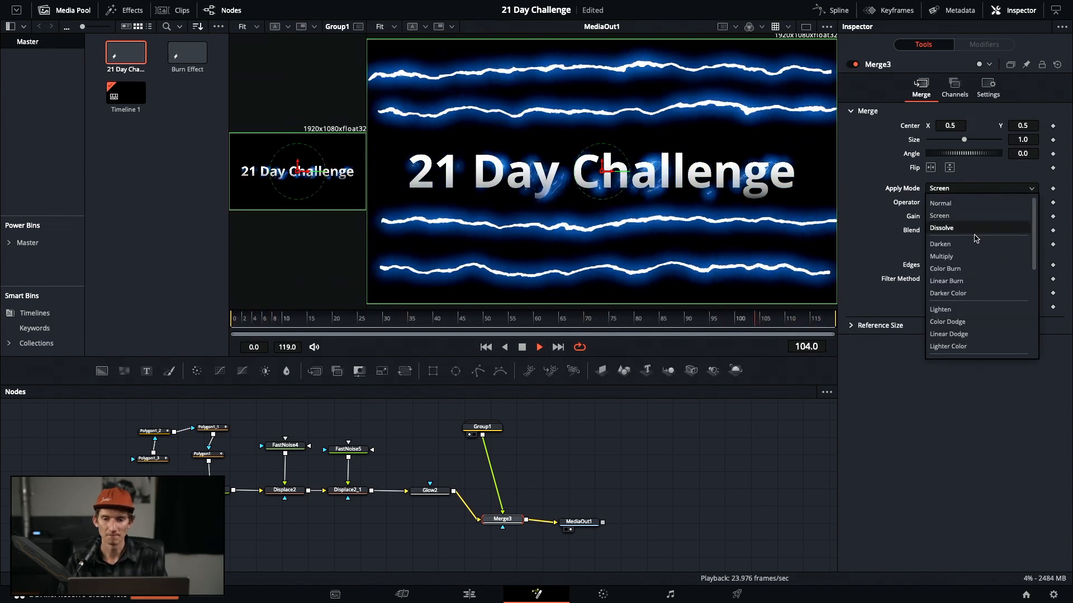
scroll(975, 240, "down", 5)
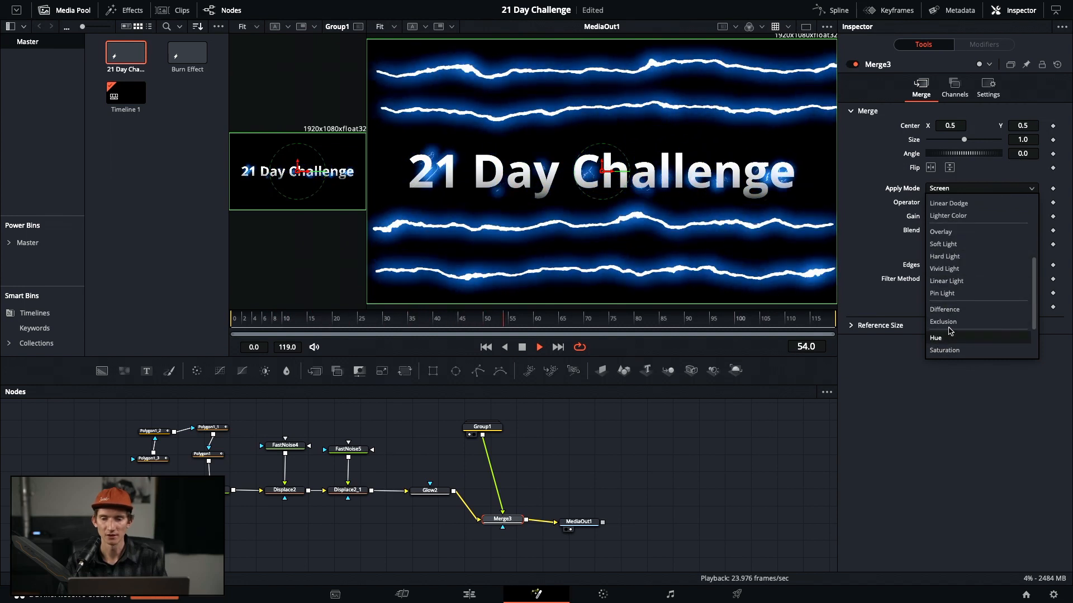
left_click(951, 332)
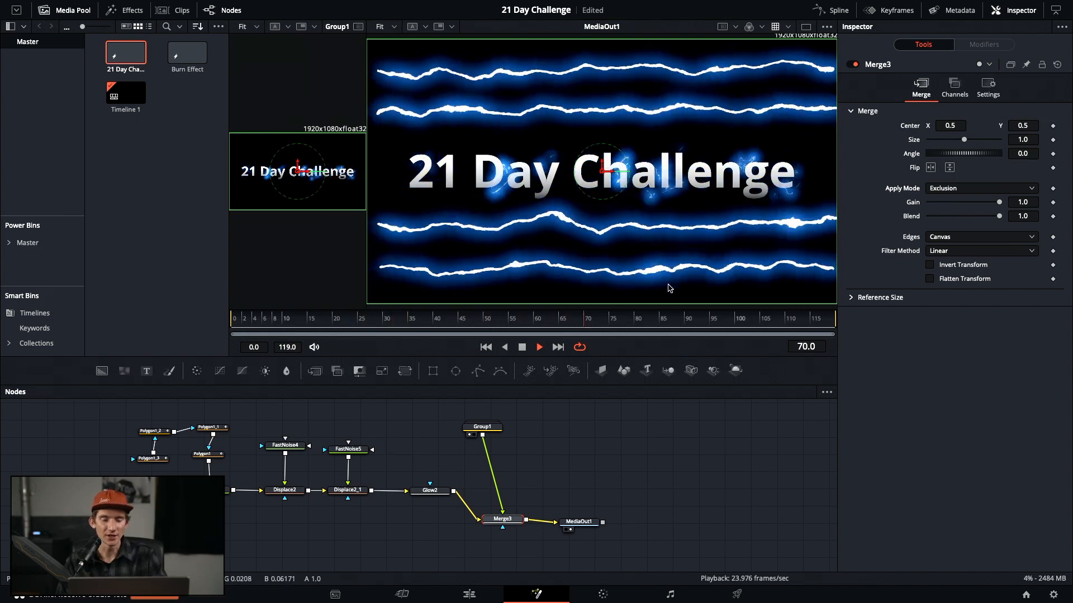
Inside Group1, set Glow1's gain to 2.0 and gamma to 1.435
double_click(489, 431)
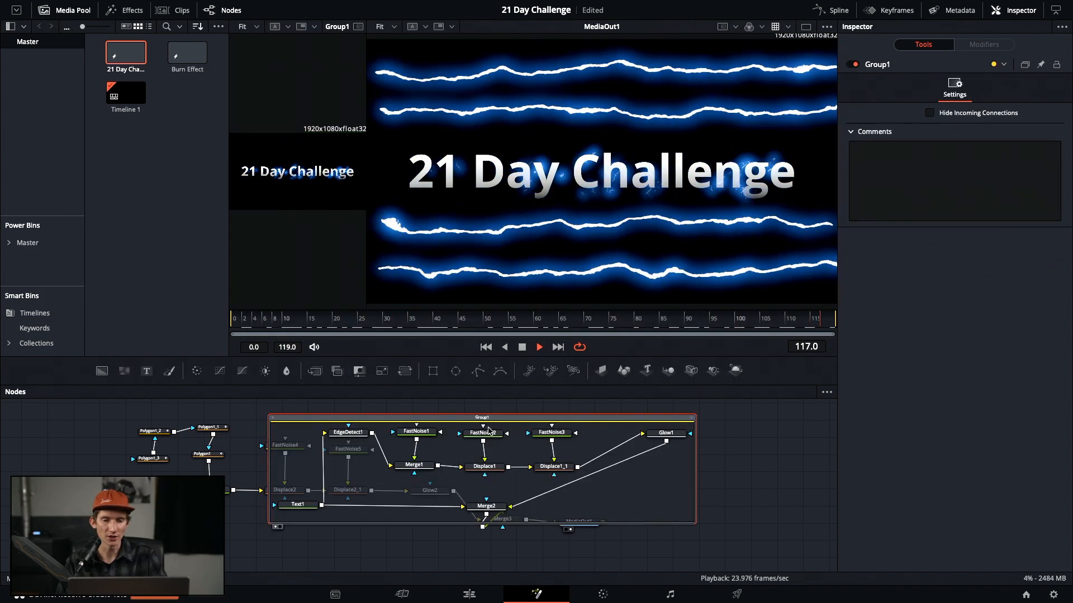
left_click(668, 438)
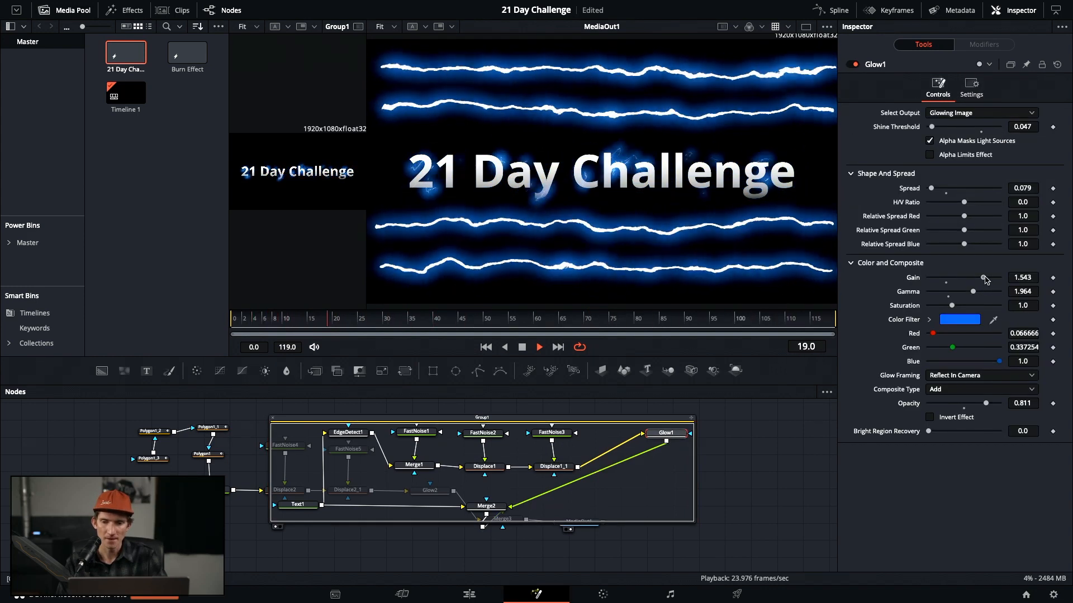
left_click_drag(986, 280, 1044, 279)
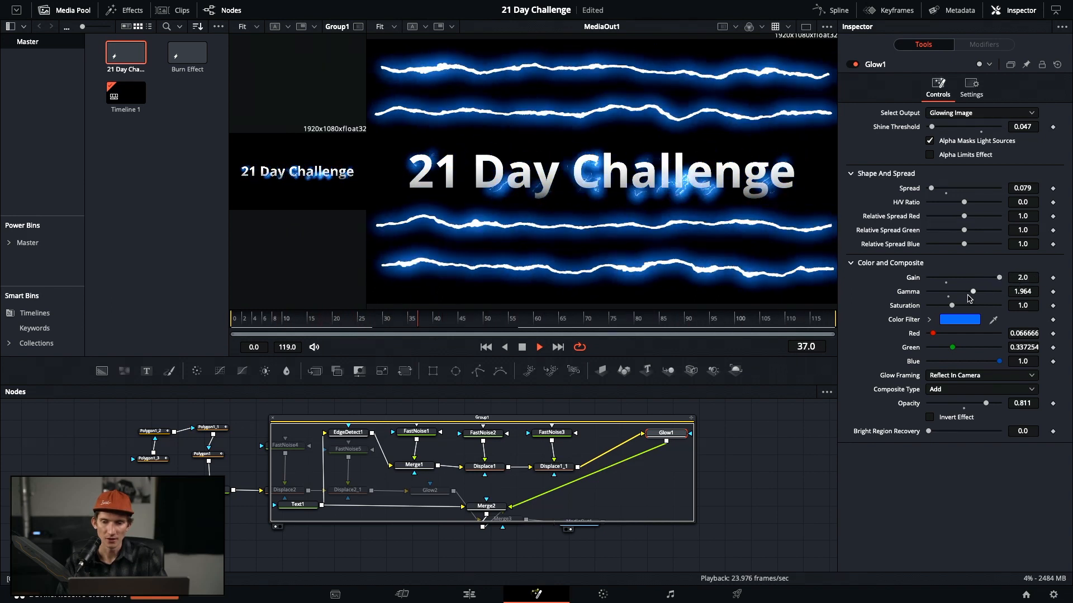
left_click_drag(973, 295, 959, 295)
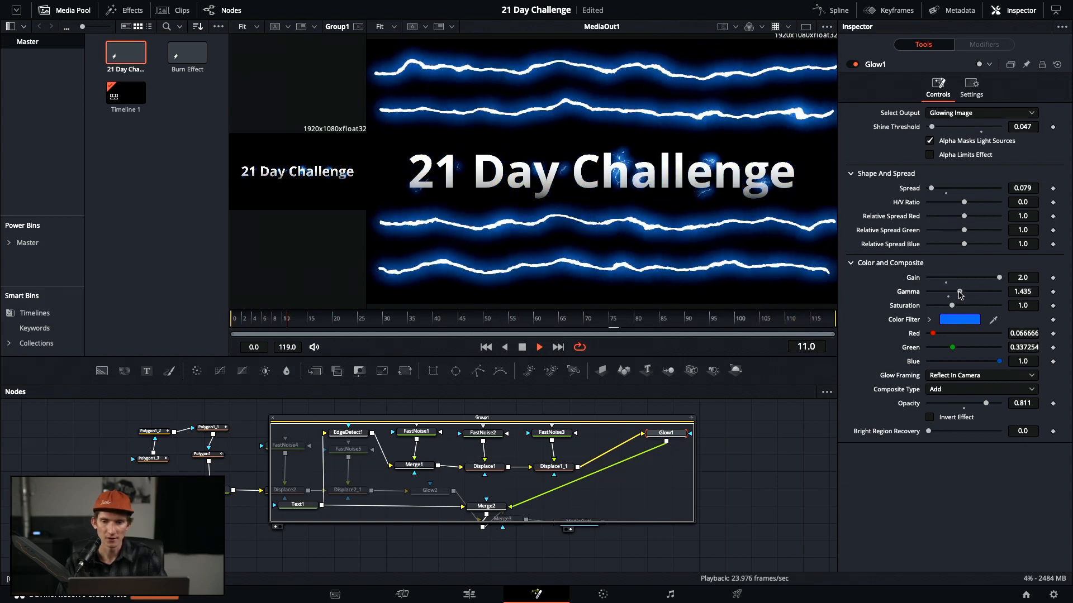
Widen EdgeDetect1's edge width to 0.157
left_click(343, 439)
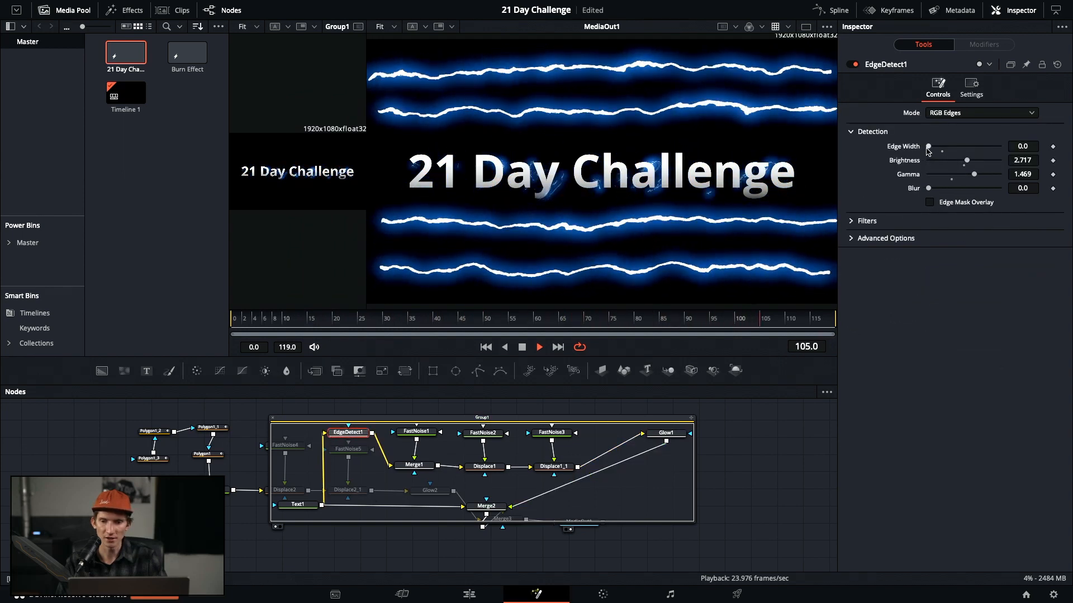
left_click_drag(928, 146, 931, 146)
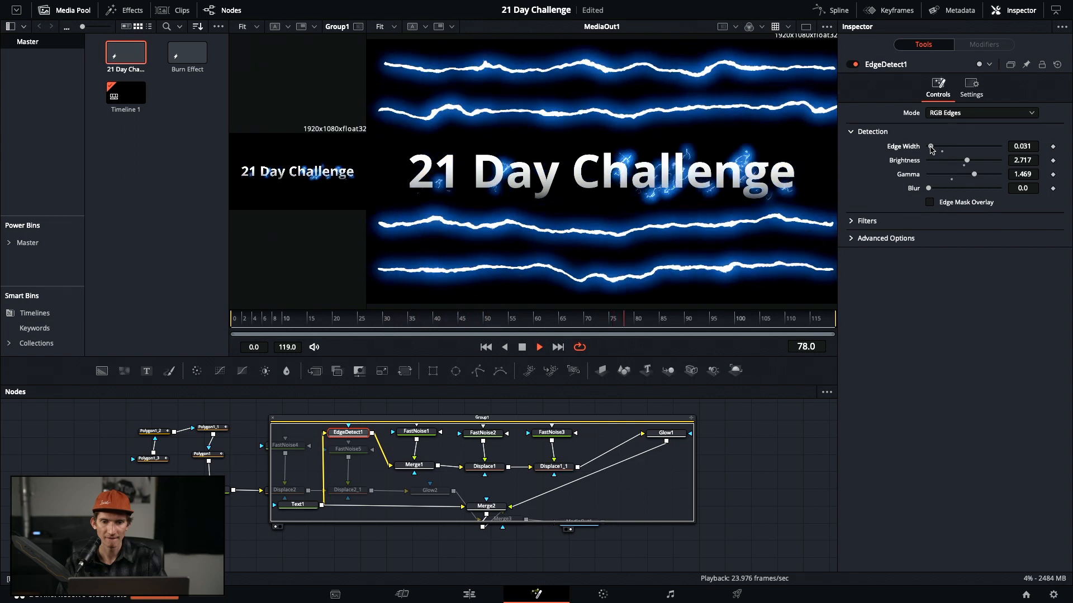
left_click_drag(931, 147, 940, 147)
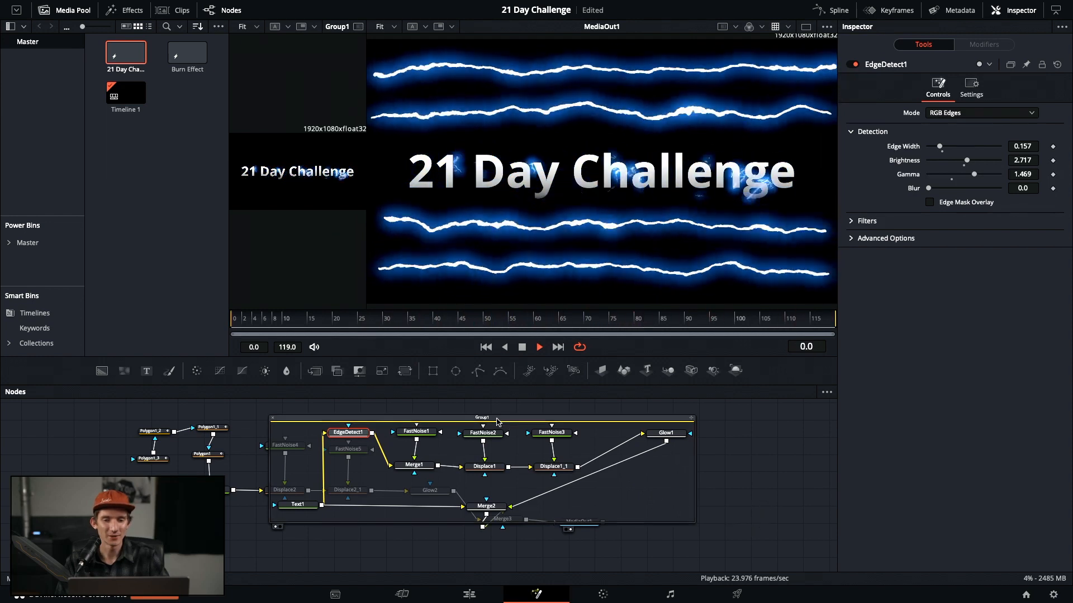
Set Polygon1's mask border width to 0.004, slightly softening its edge
left_click(275, 420)
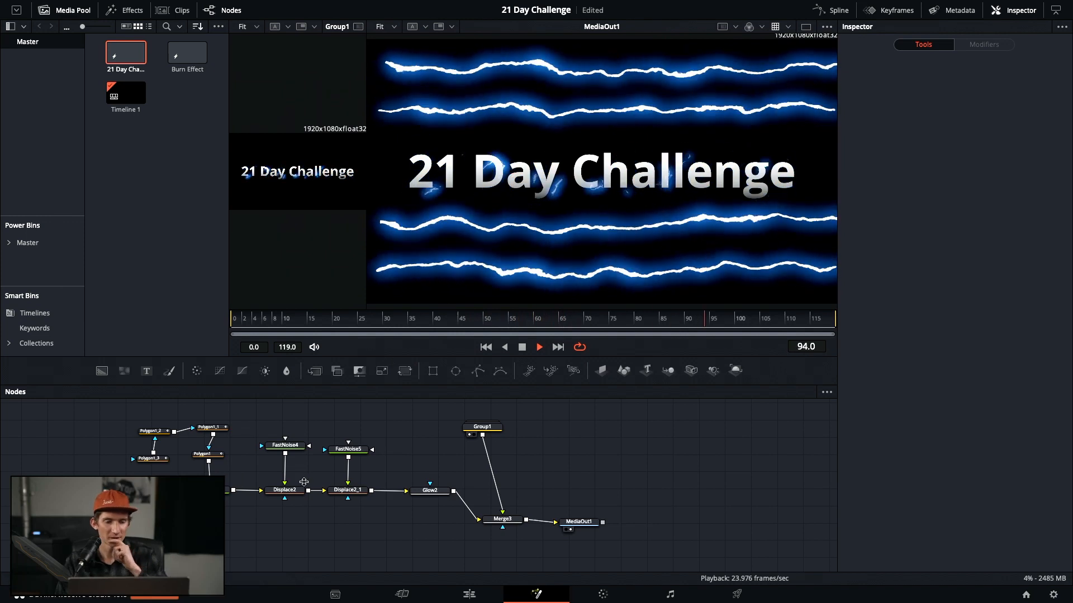
left_click(201, 456)
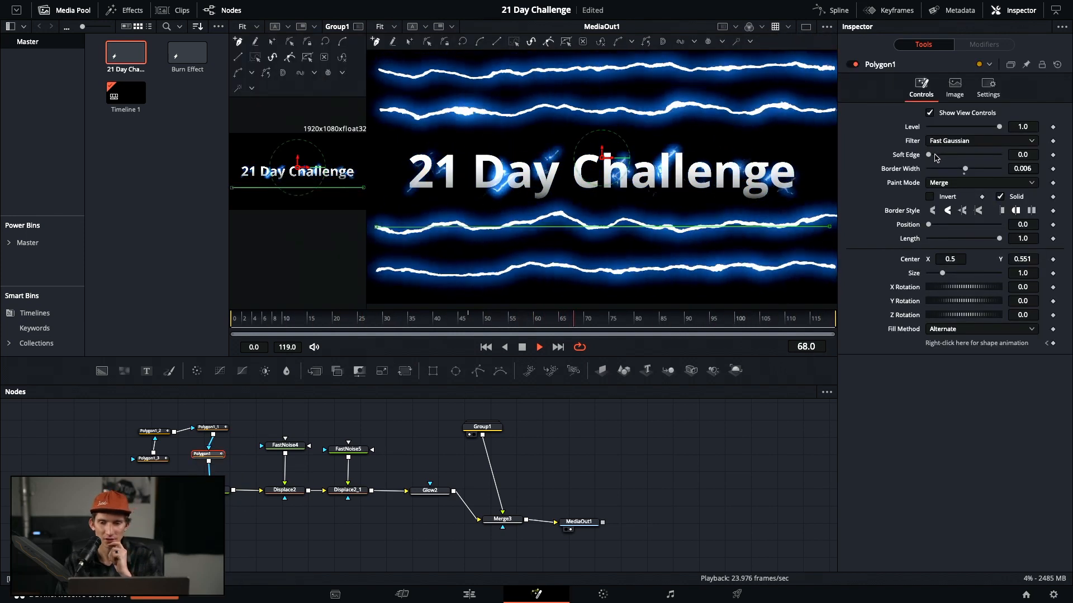
left_click_drag(929, 155, 920, 161)
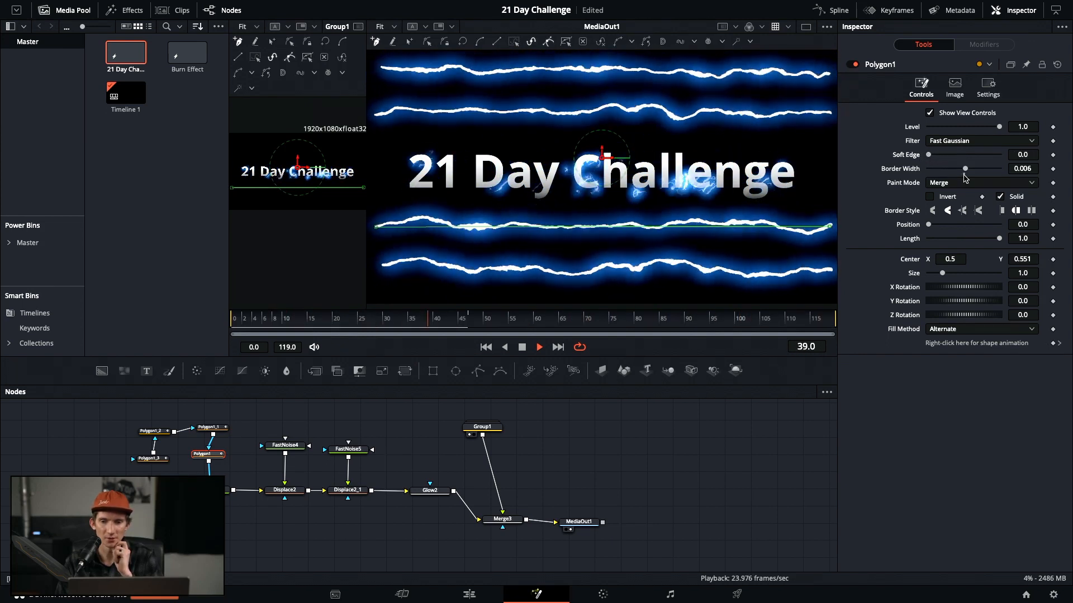
left_click_drag(966, 173, 966, 175)
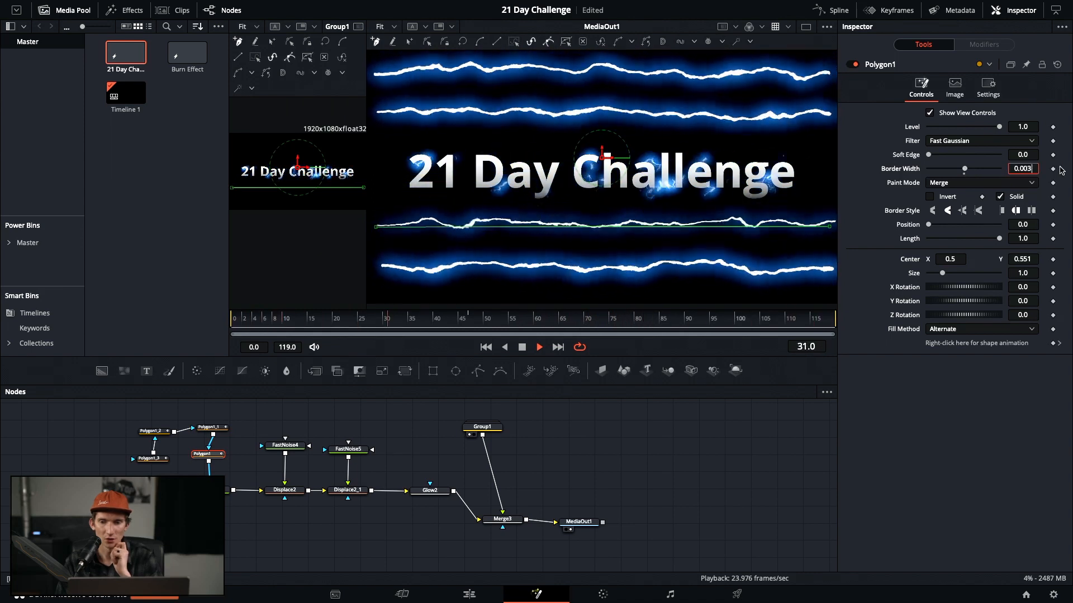
type("0.005")
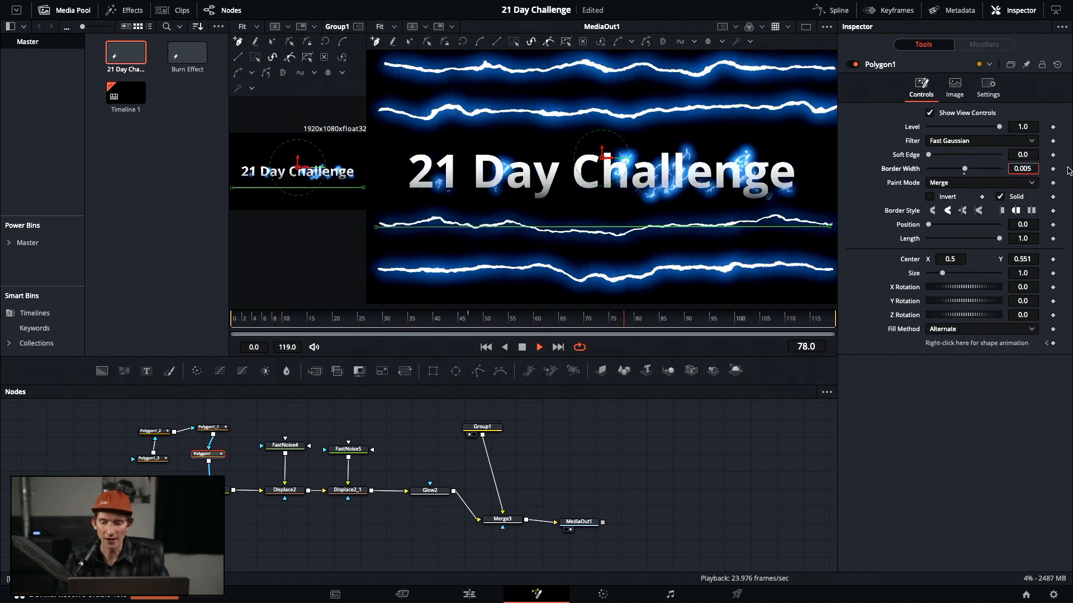
key("Tab")
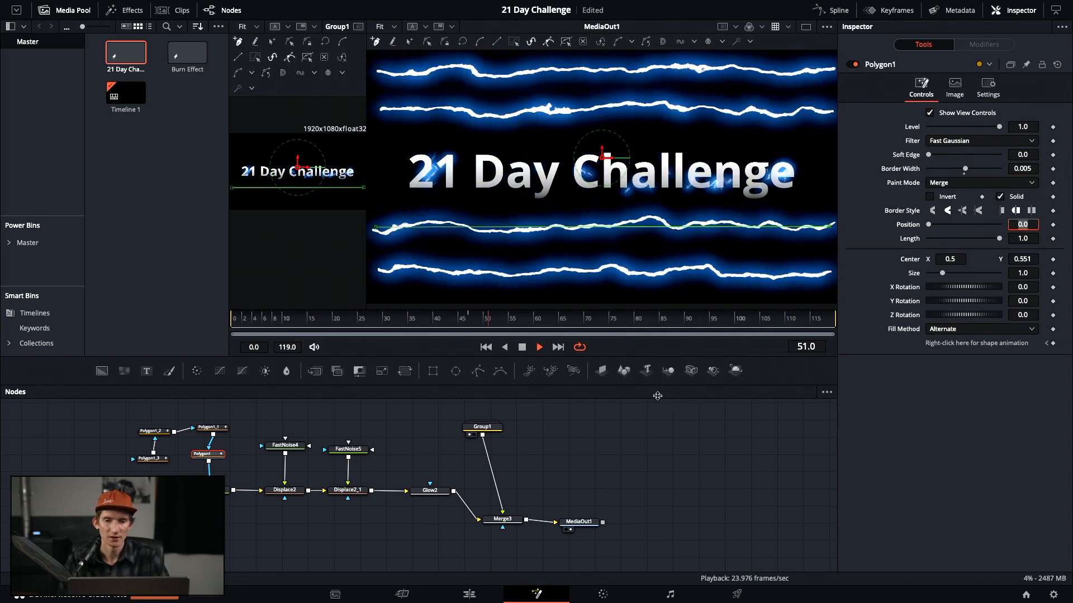
left_click(1037, 171)
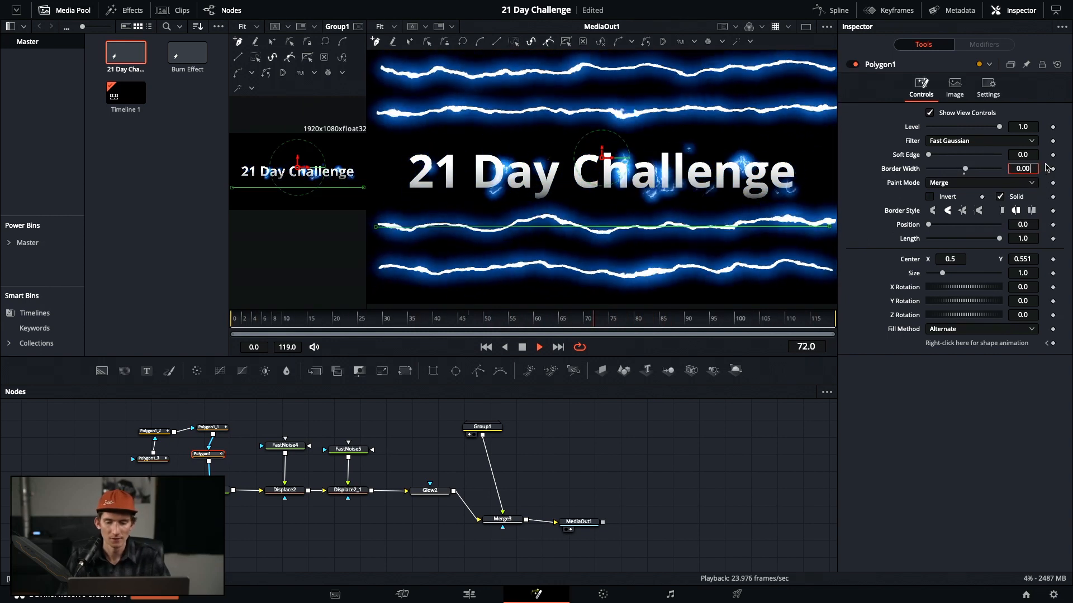
type("4")
key("Tab")
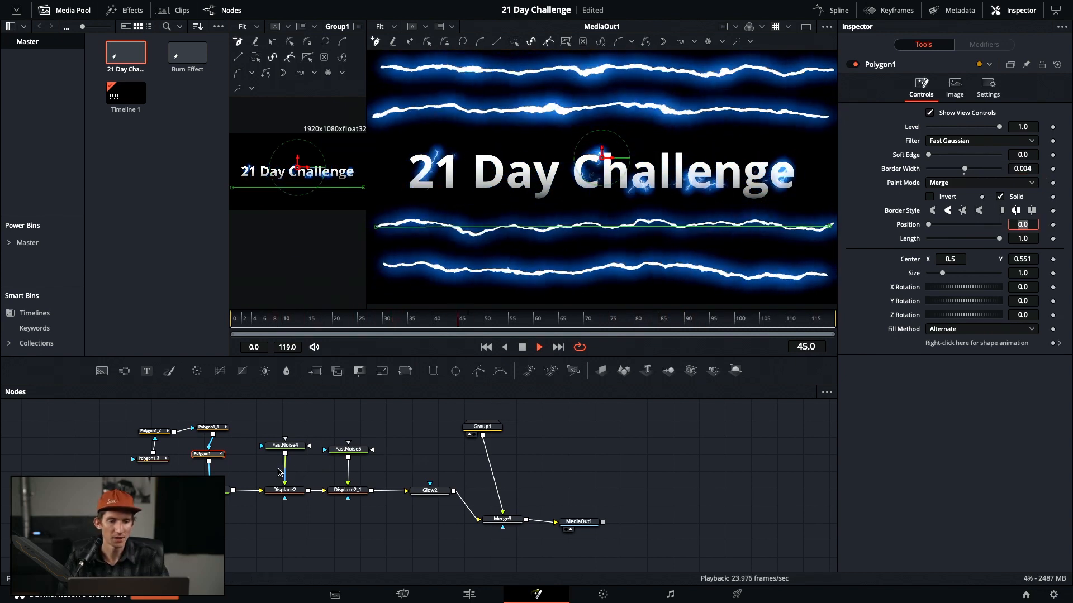
Apply the 0.004 border width to Polygon1_1, Polygon1_2 and Polygon1_3
left_click(211, 427)
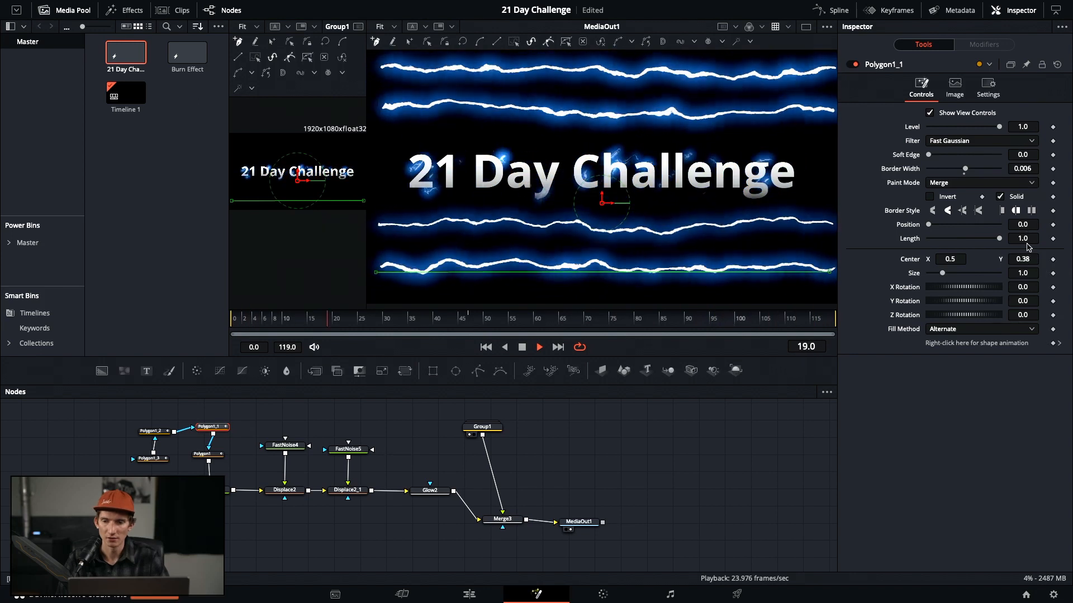
left_click(1026, 168)
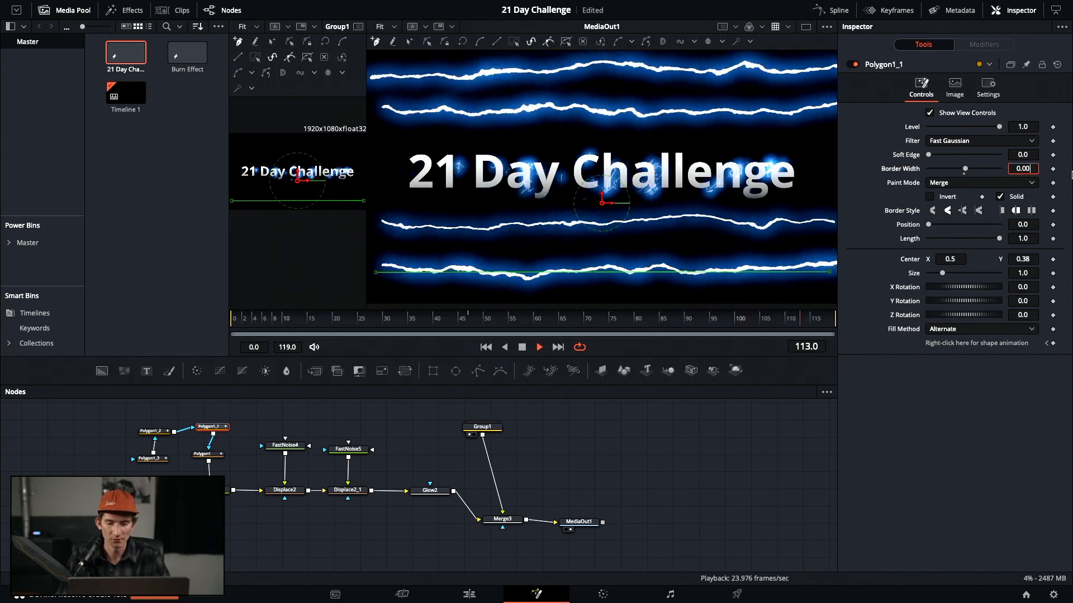
key("Tab")
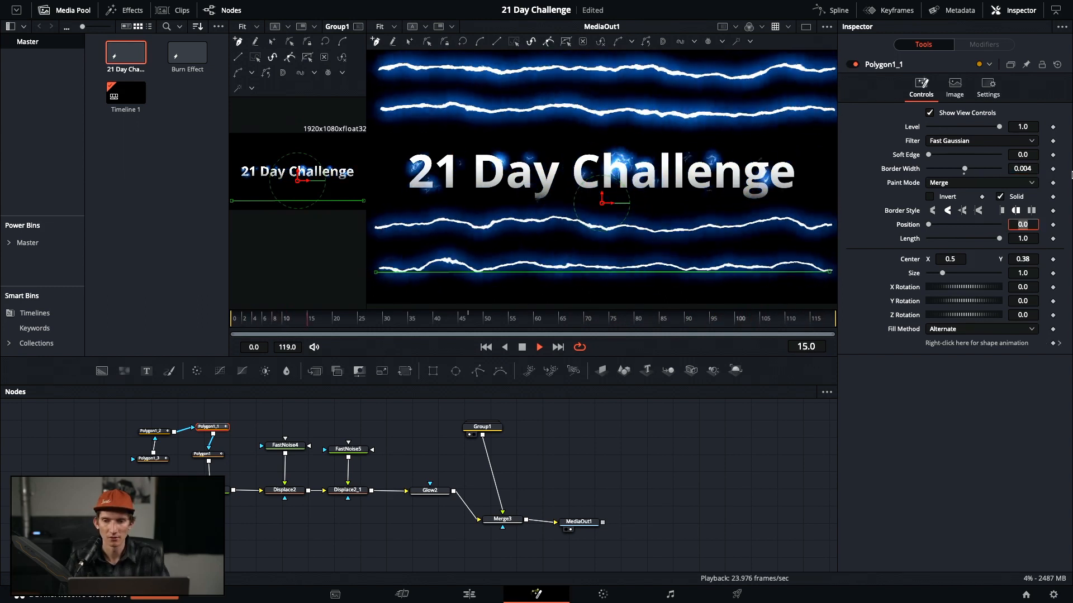
left_click(154, 434)
left_click(153, 434)
left_click(1036, 168)
key("BackSpace")
type("4")
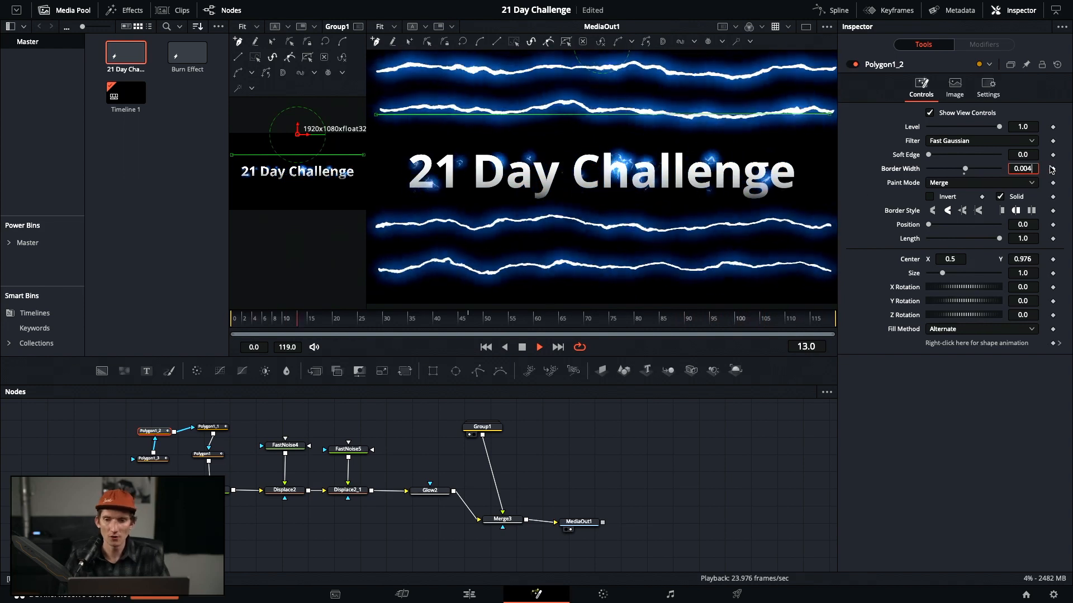
left_click(152, 459)
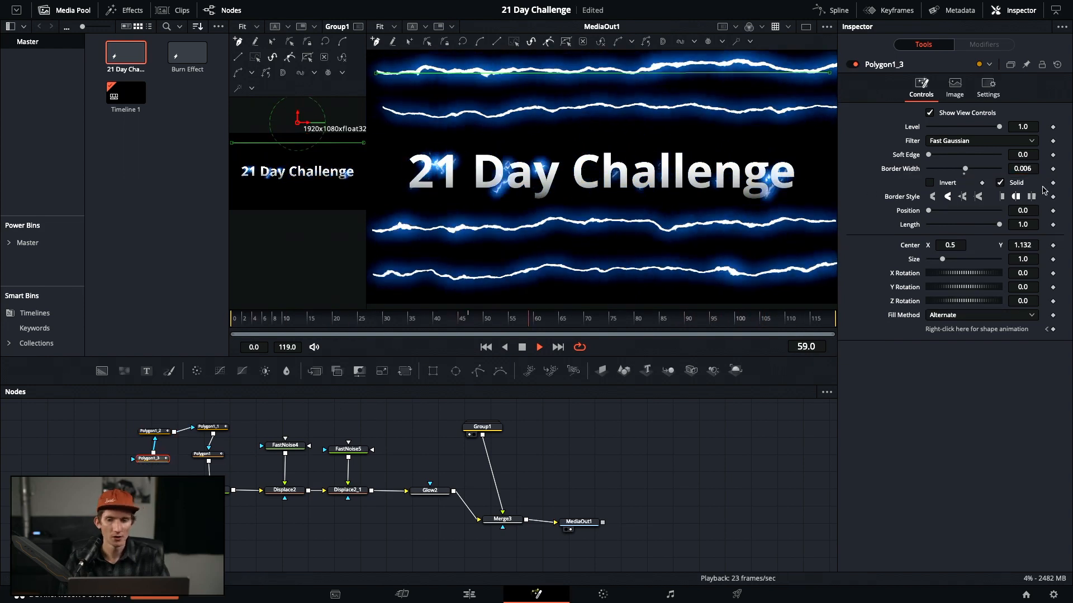
left_click(1031, 169)
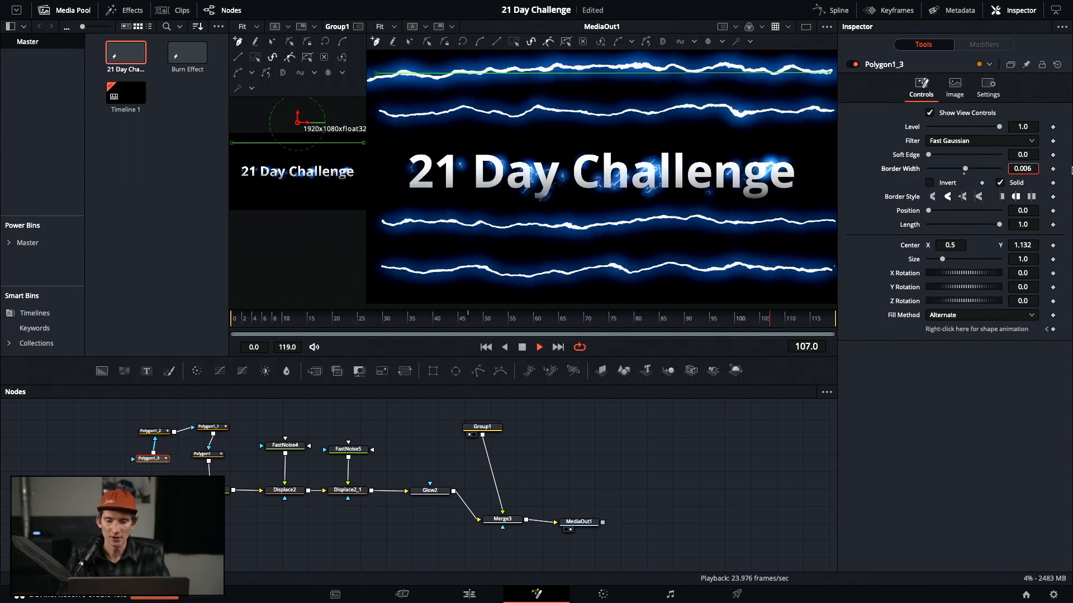
key("BackSpace")
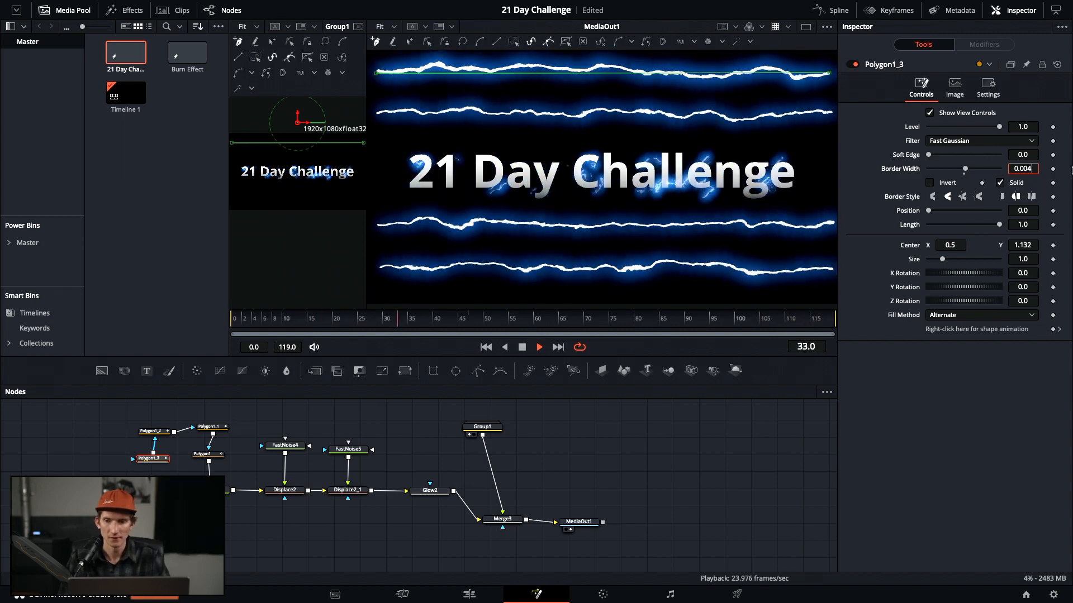
key("Tab")
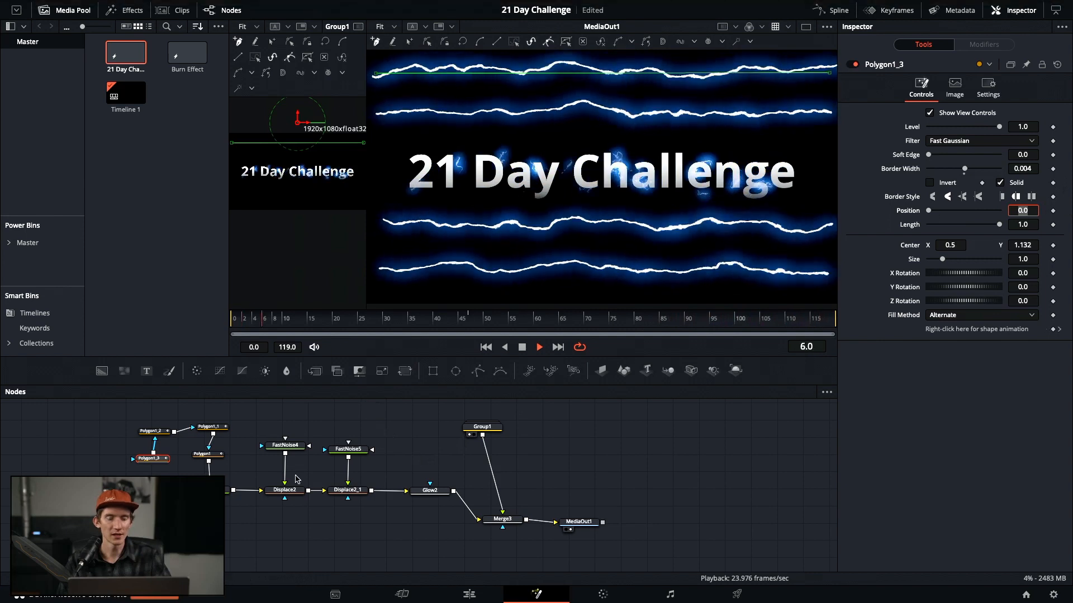
left_click(254, 520)
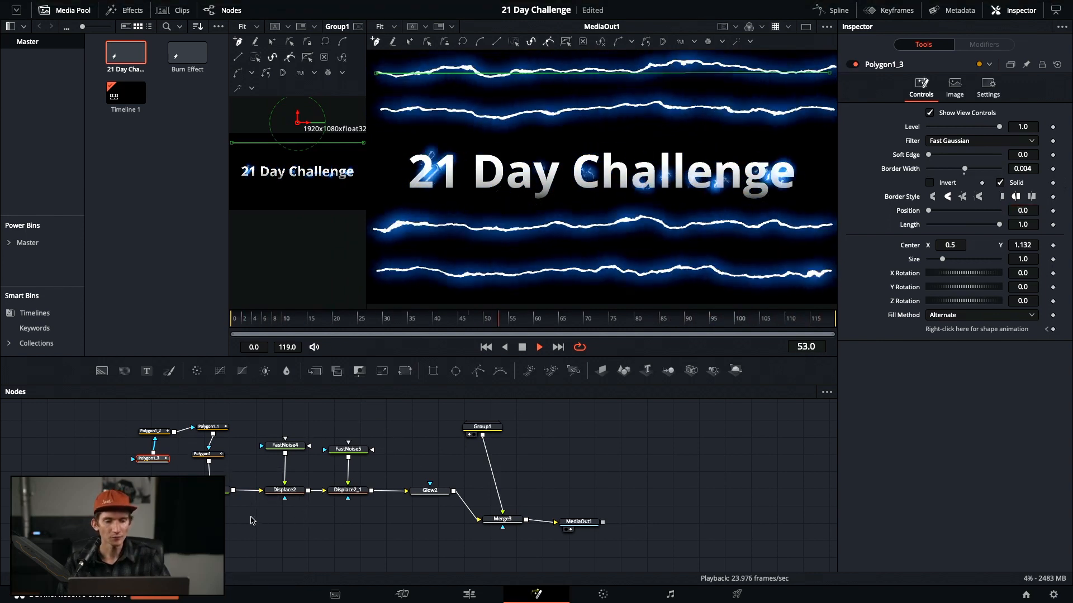
left_click(432, 371)
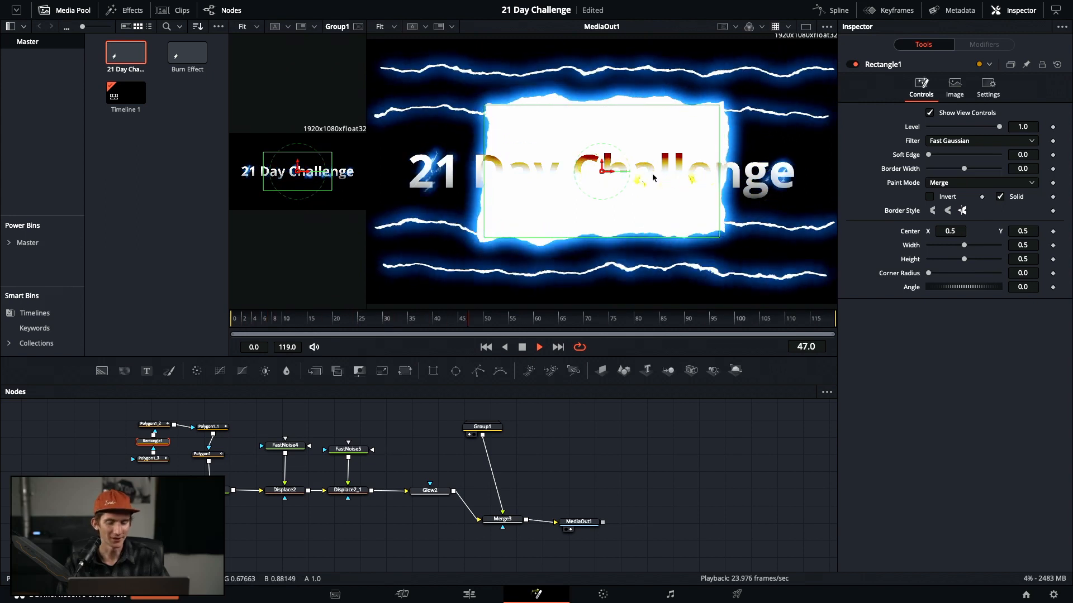
key("Delete")
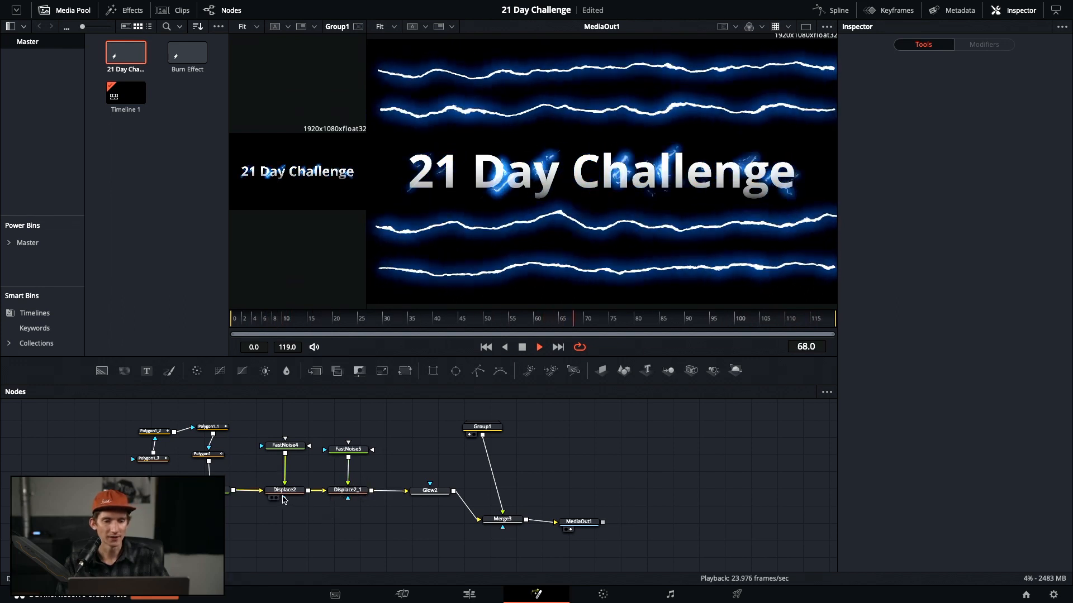
left_click_drag(190, 494, 158, 497)
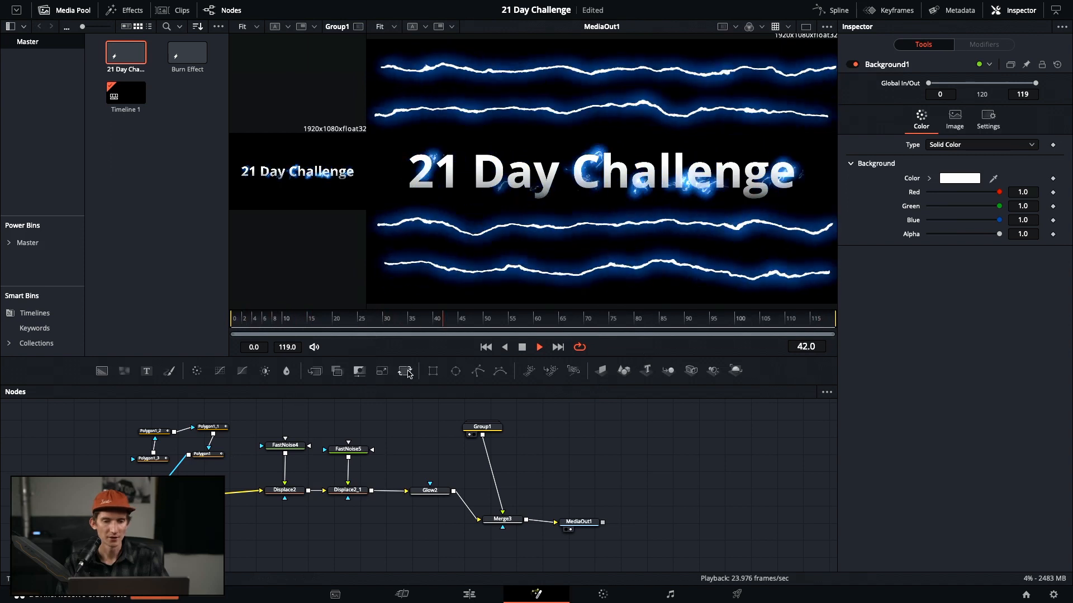
left_click(433, 371)
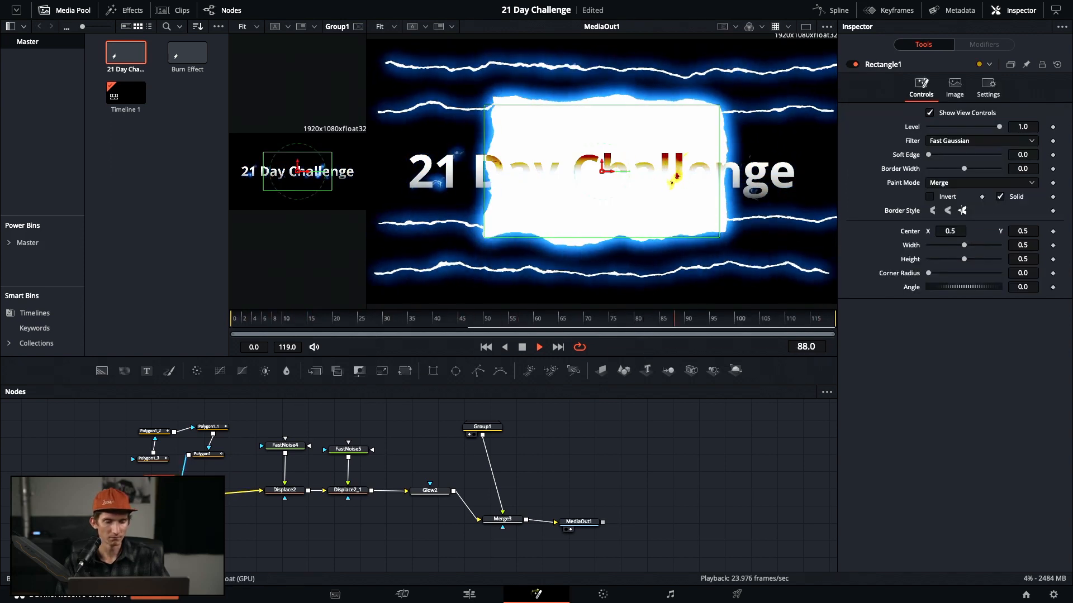
key("Delete")
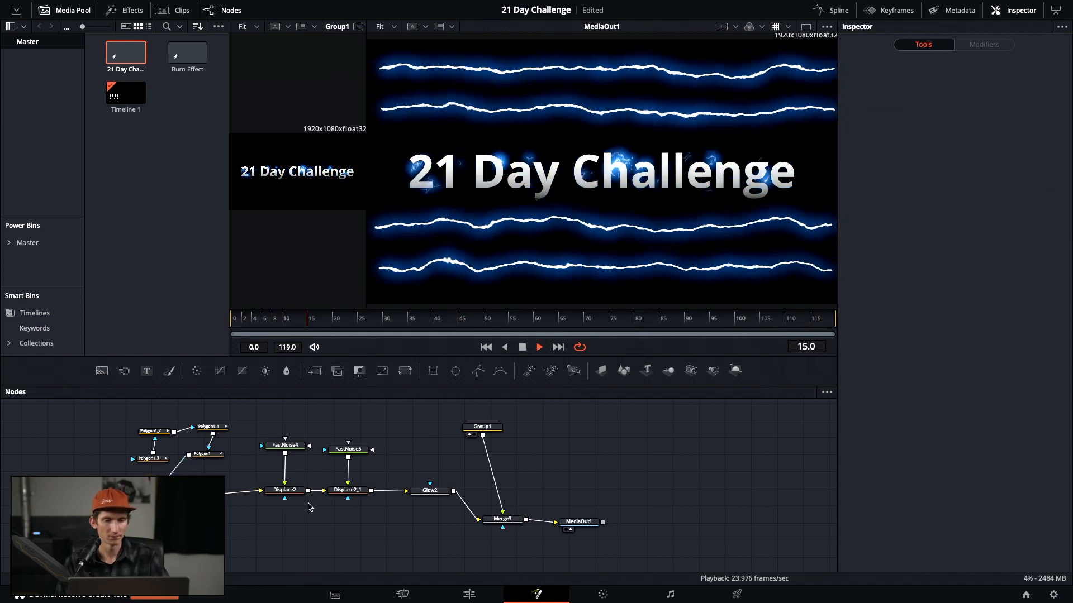
left_click(425, 493)
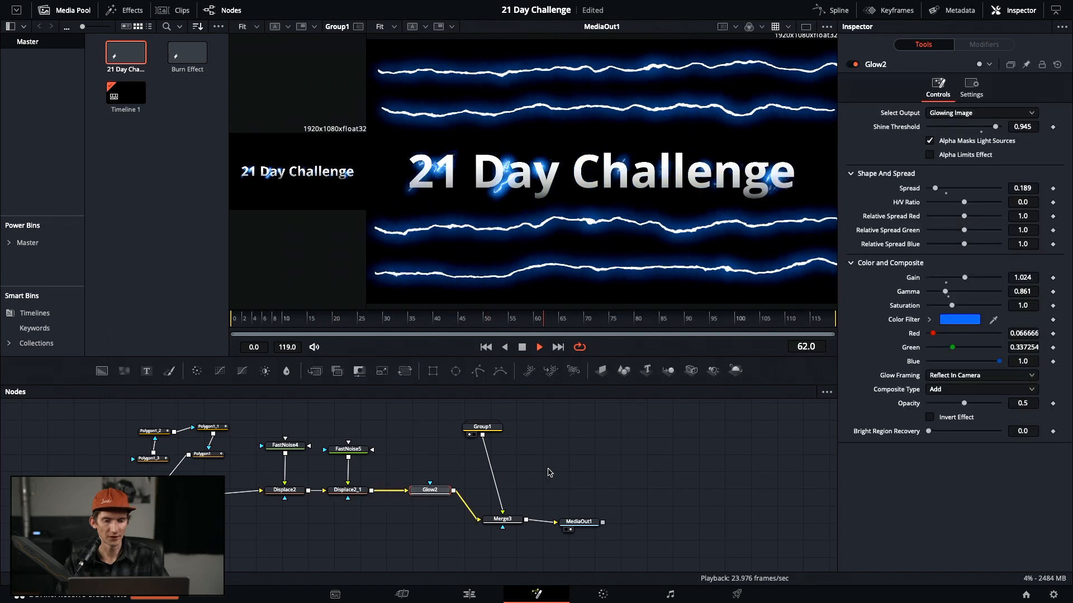
left_click_drag(429, 492, 411, 493)
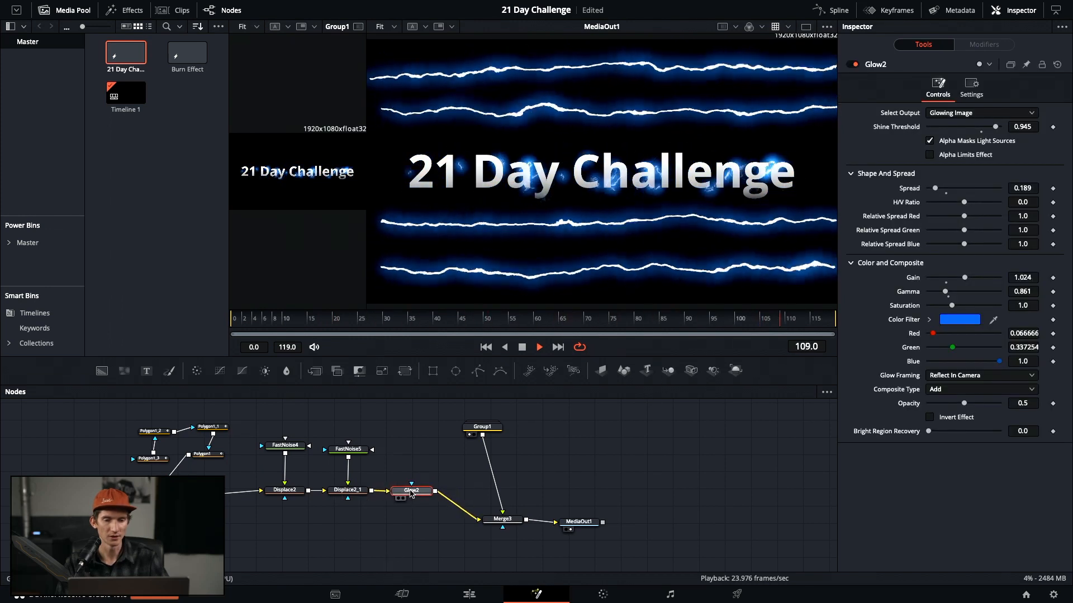
left_click(432, 371)
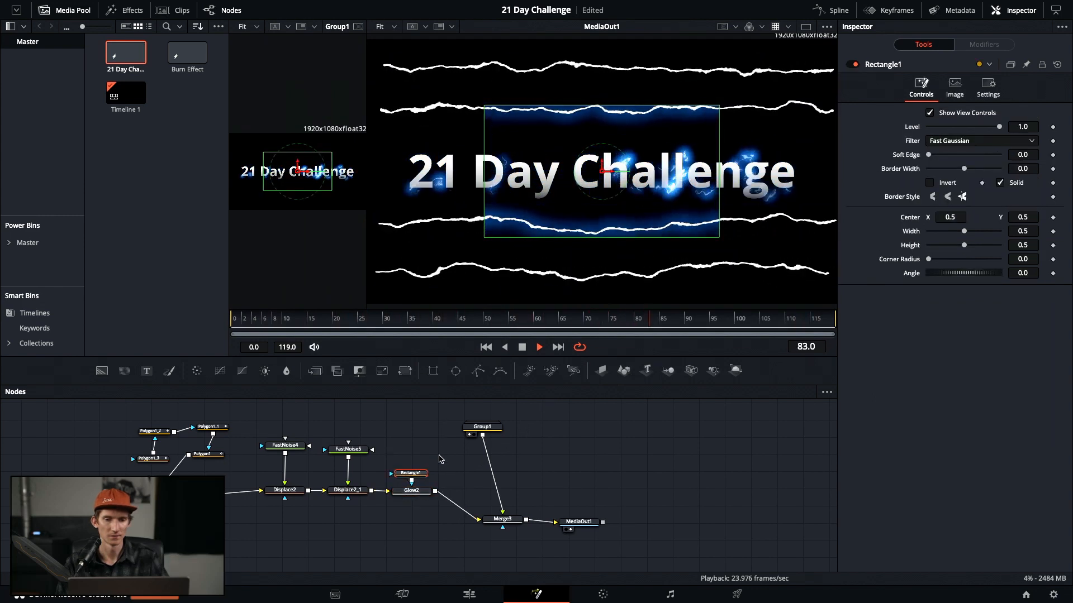
key("Delete")
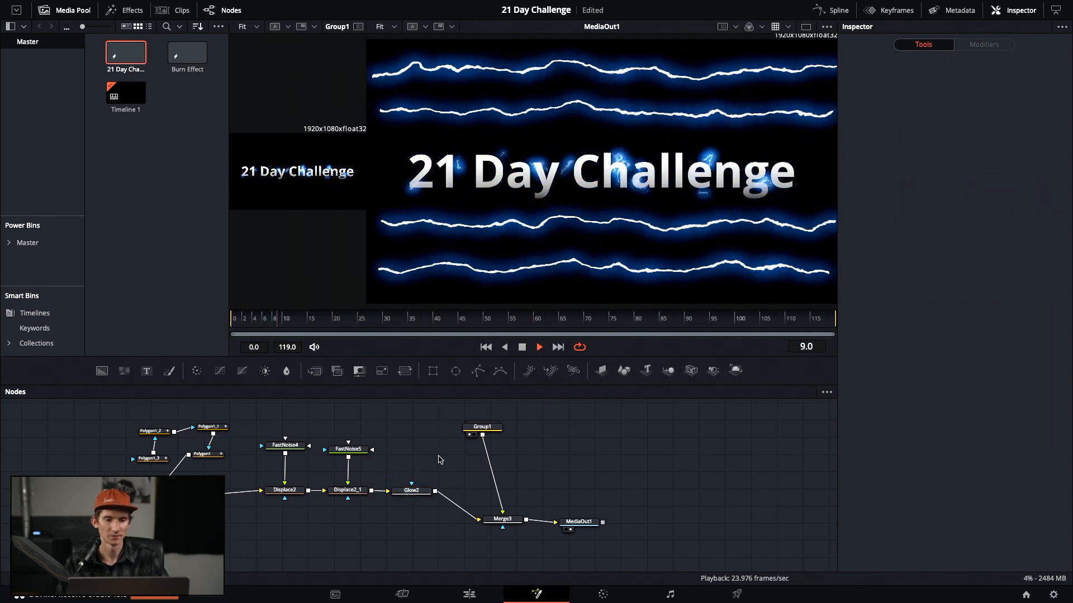
left_click(285, 491)
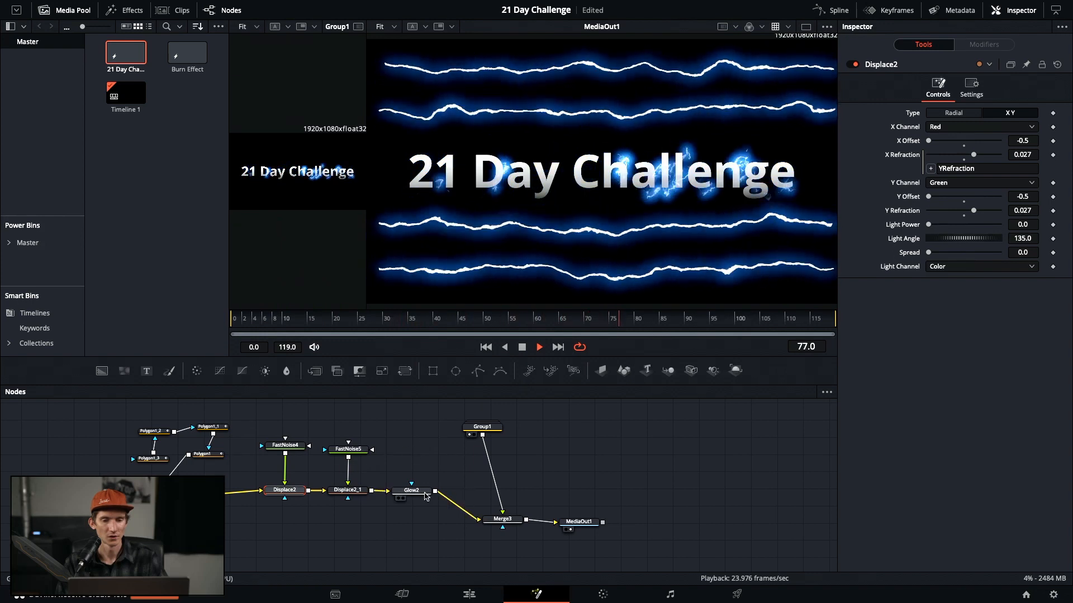
left_click(419, 492)
left_click(502, 519)
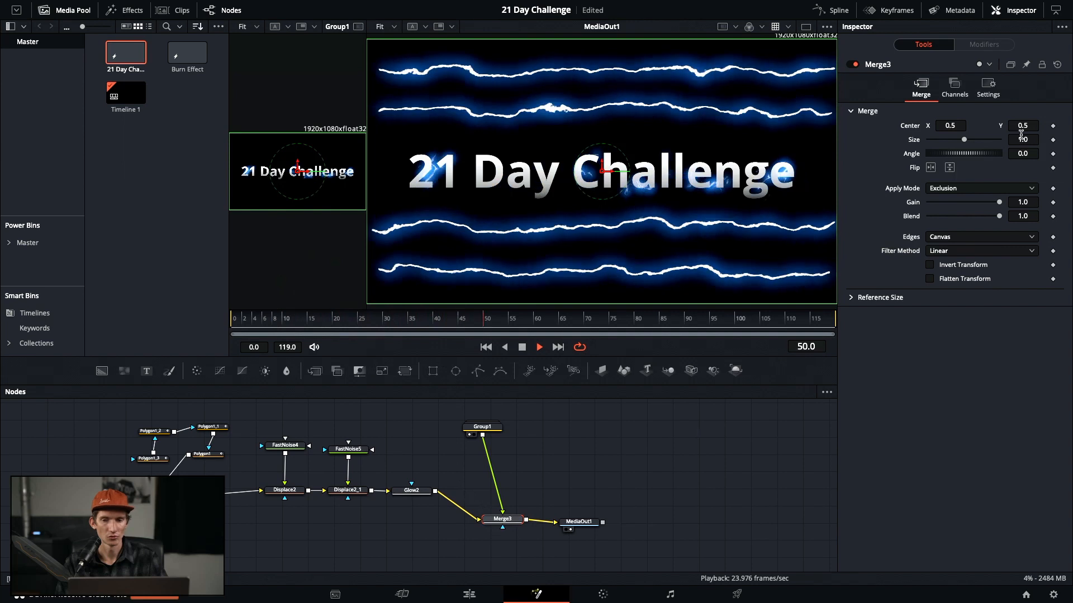
left_click(432, 371)
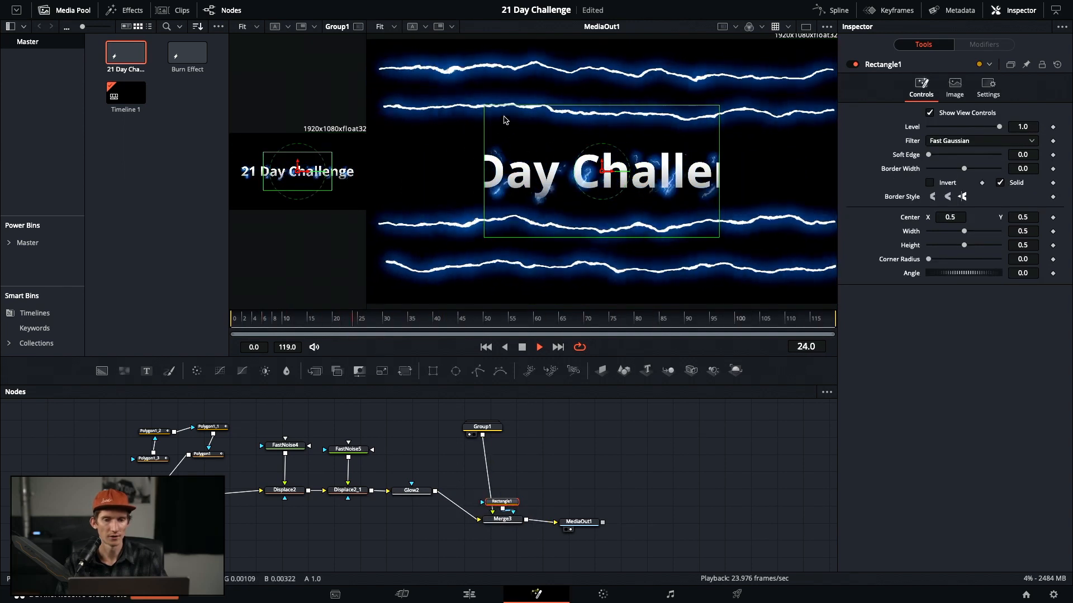
left_click_drag(485, 106, 400, 75)
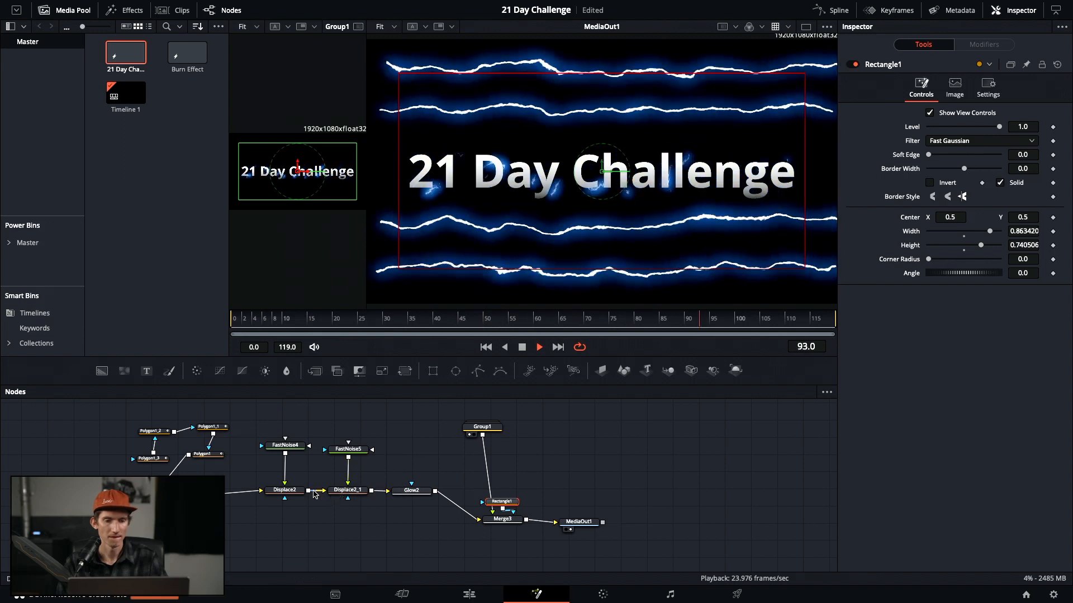
key("super+z")
key("Delete")
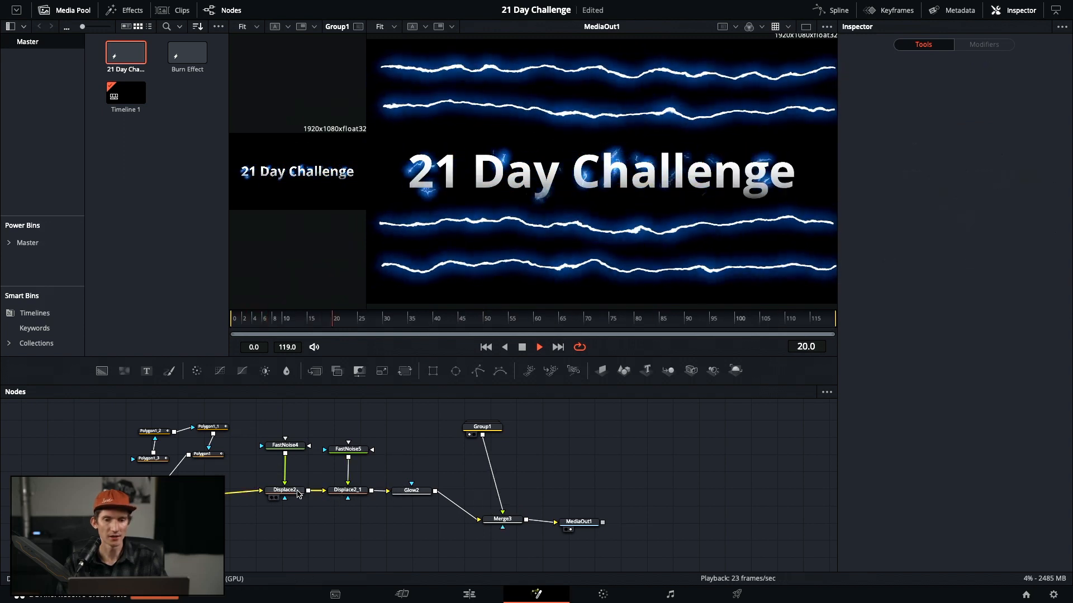
left_click(285, 492)
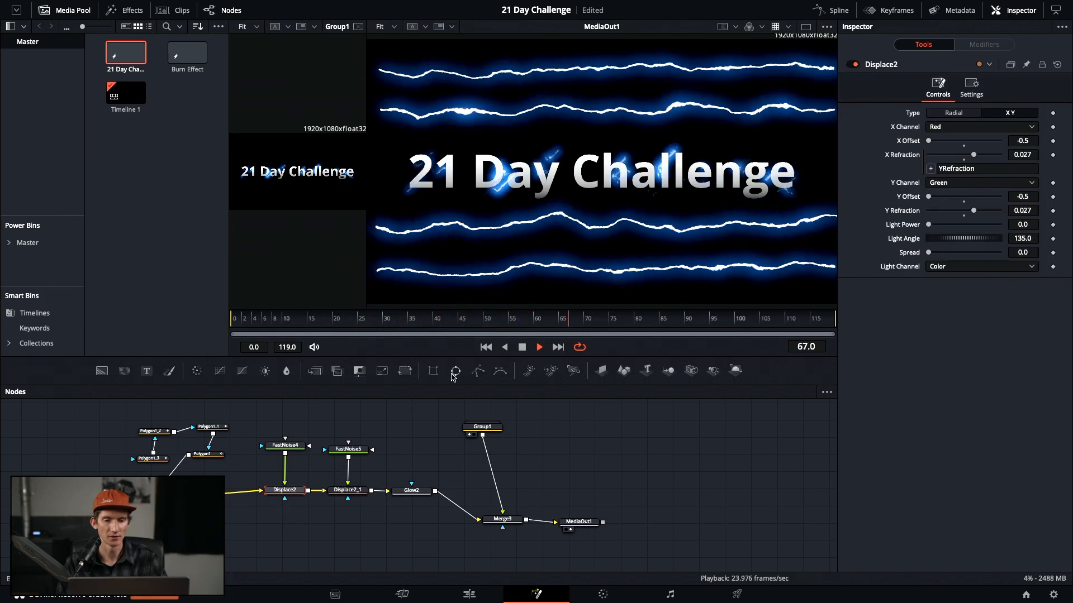
key("super+z")
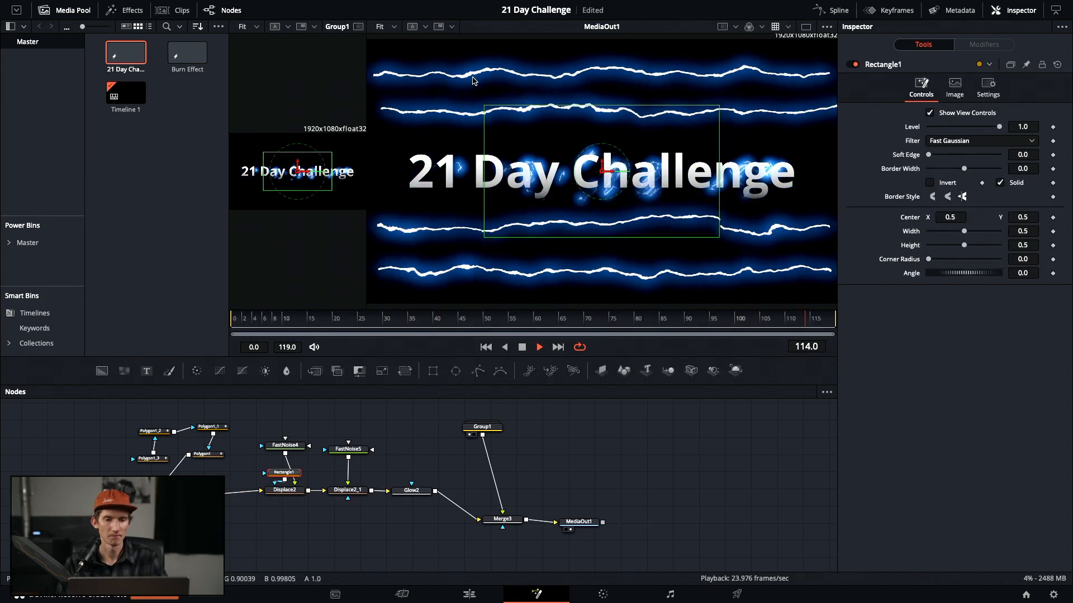
left_click_drag(487, 106, 404, 68)
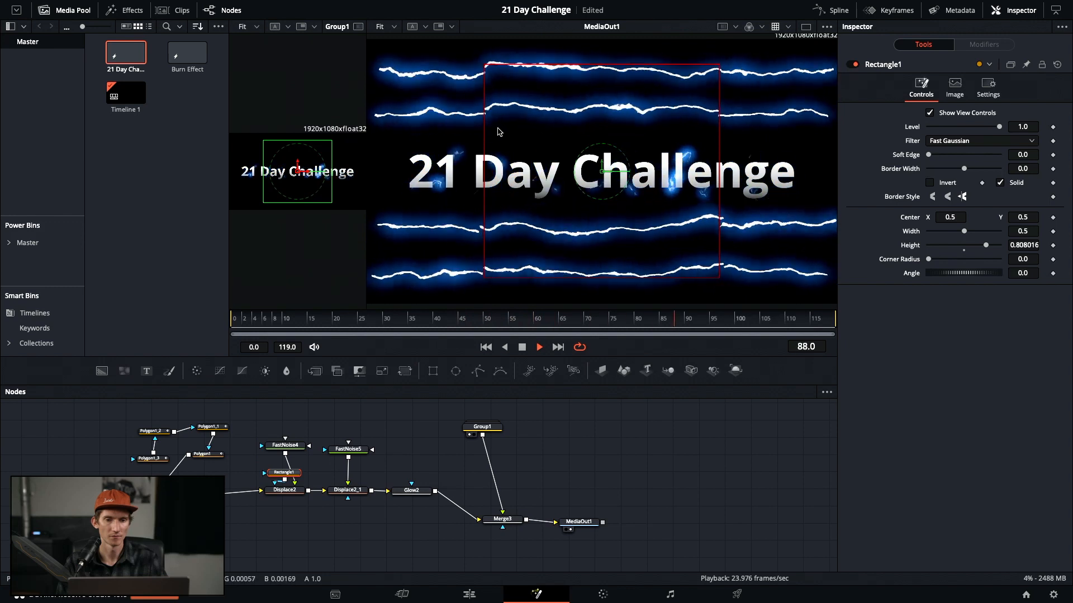
left_click_drag(485, 140, 392, 132)
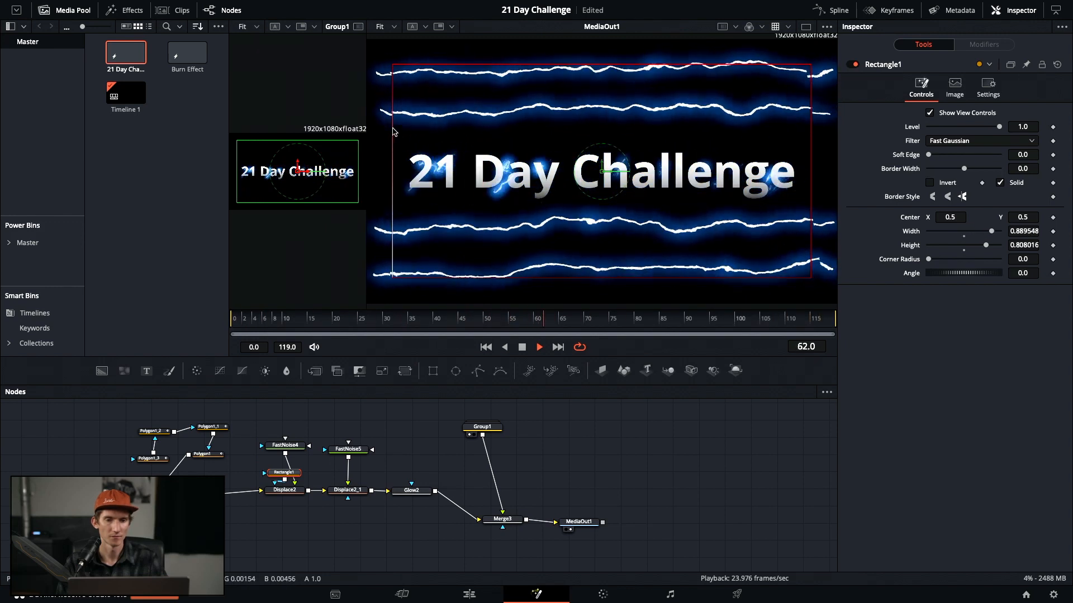
left_click_drag(393, 132, 396, 132)
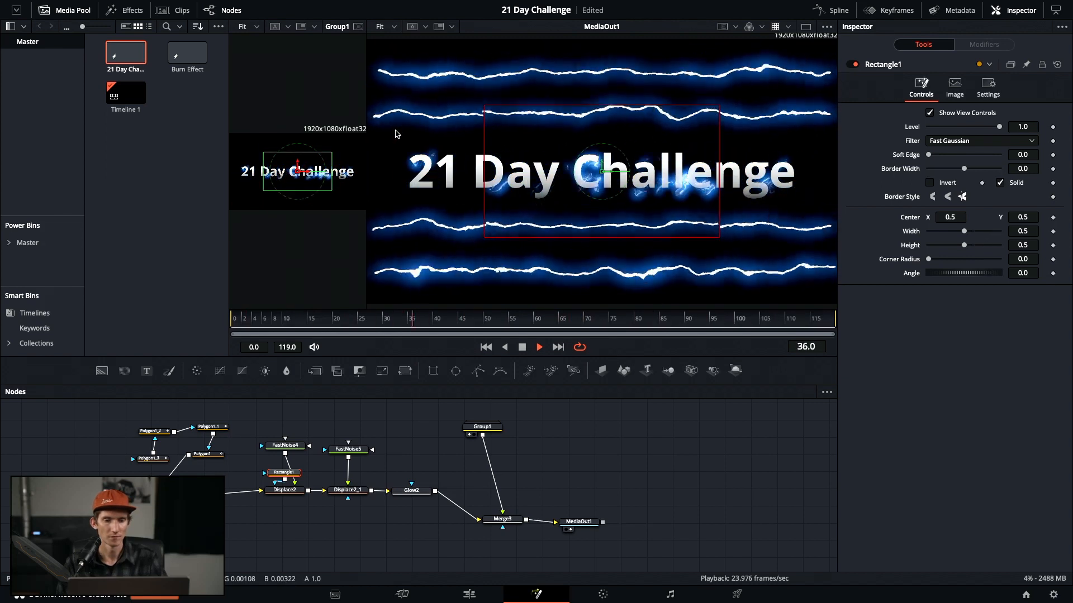
key("Delete")
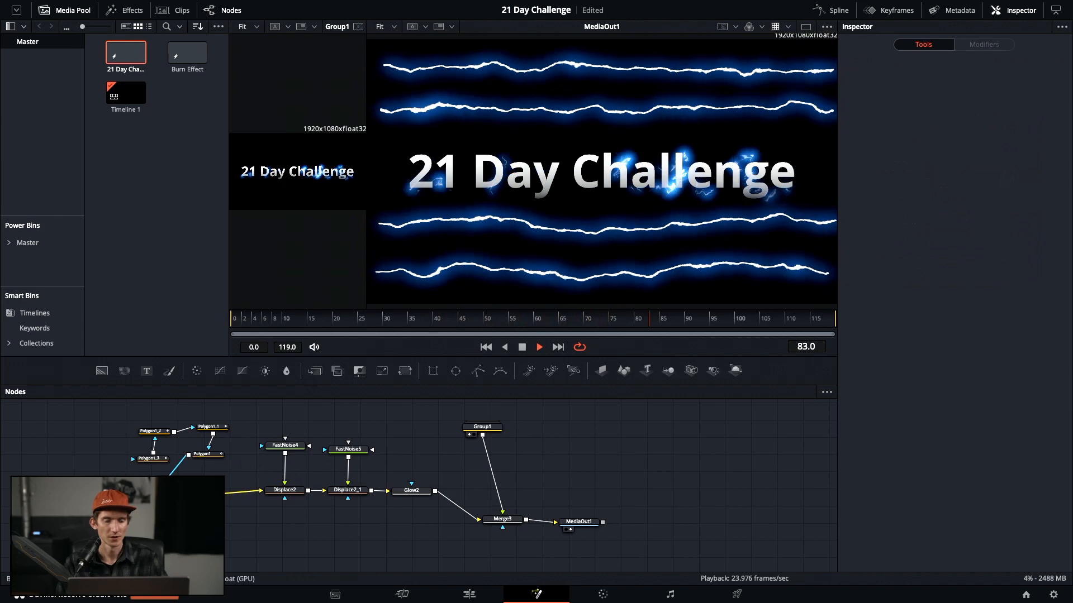
left_click_drag(348, 448, 355, 444)
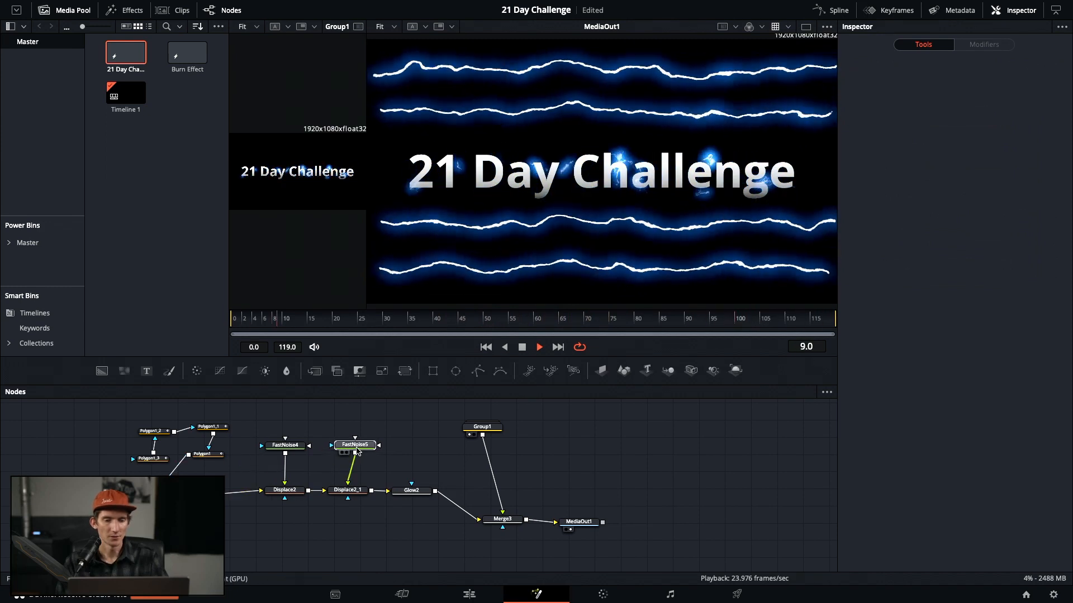
Mask Displace2_1 with a Rectangle1 mask stretched to cover nearly the whole frame
left_click(361, 492)
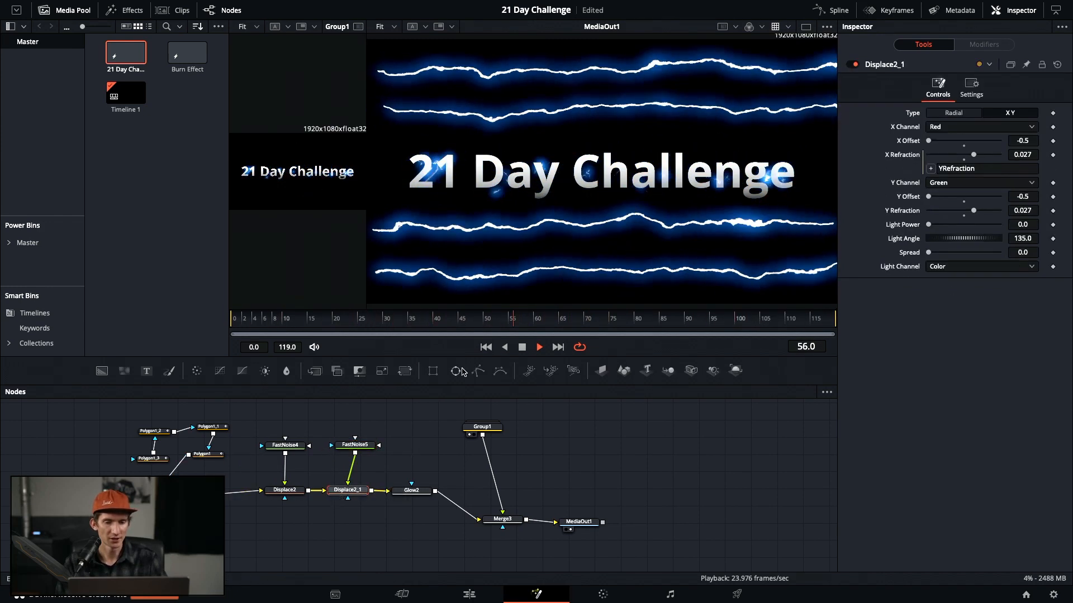
left_click(435, 372)
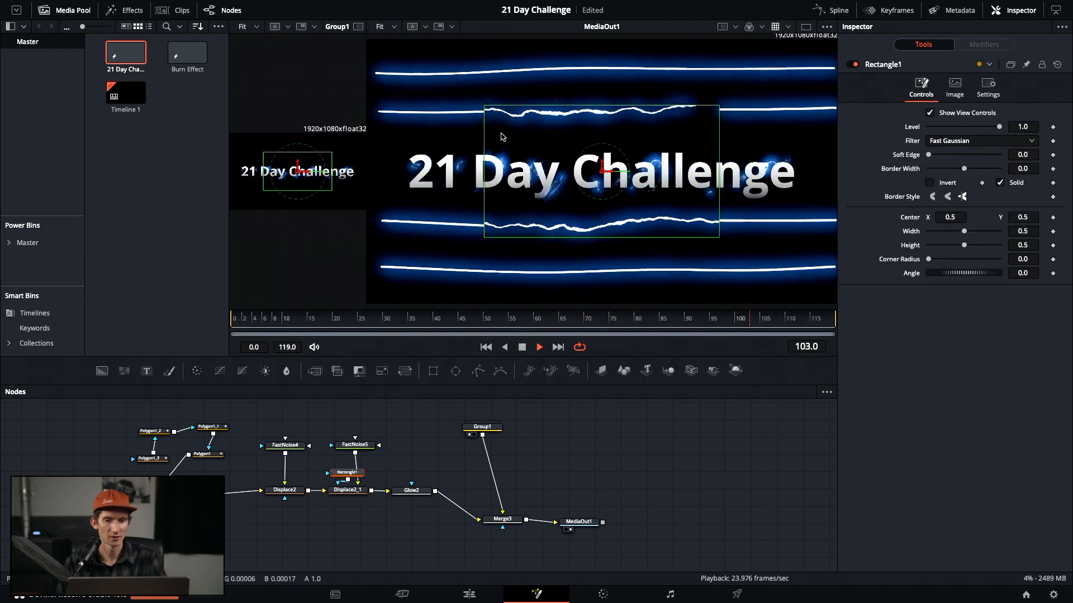
left_click_drag(484, 106, 392, 58)
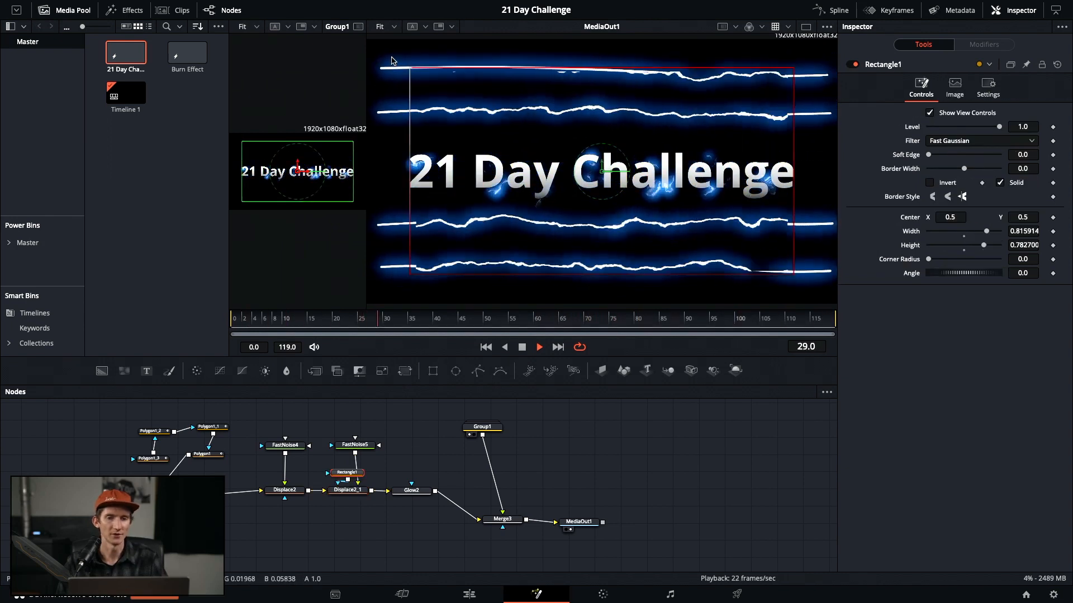
left_click_drag(391, 58, 382, 58)
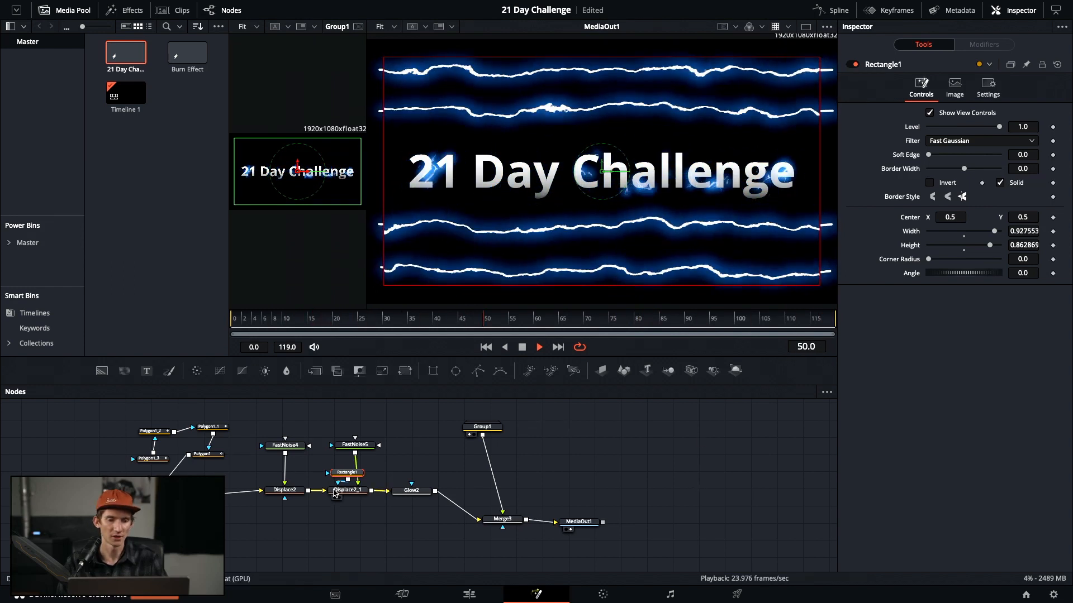
left_click(412, 491)
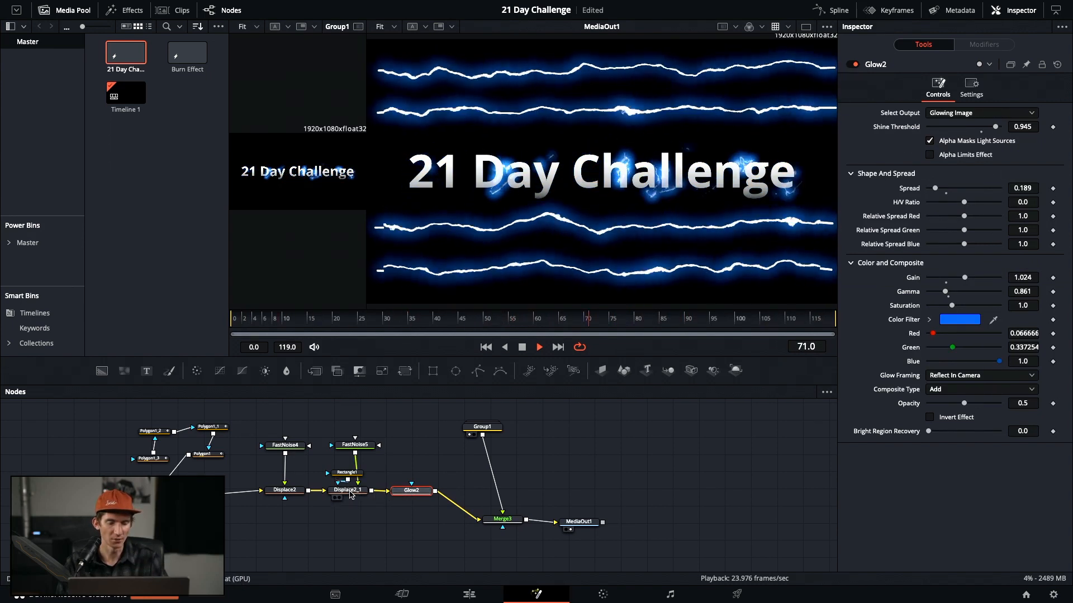
left_click(347, 473)
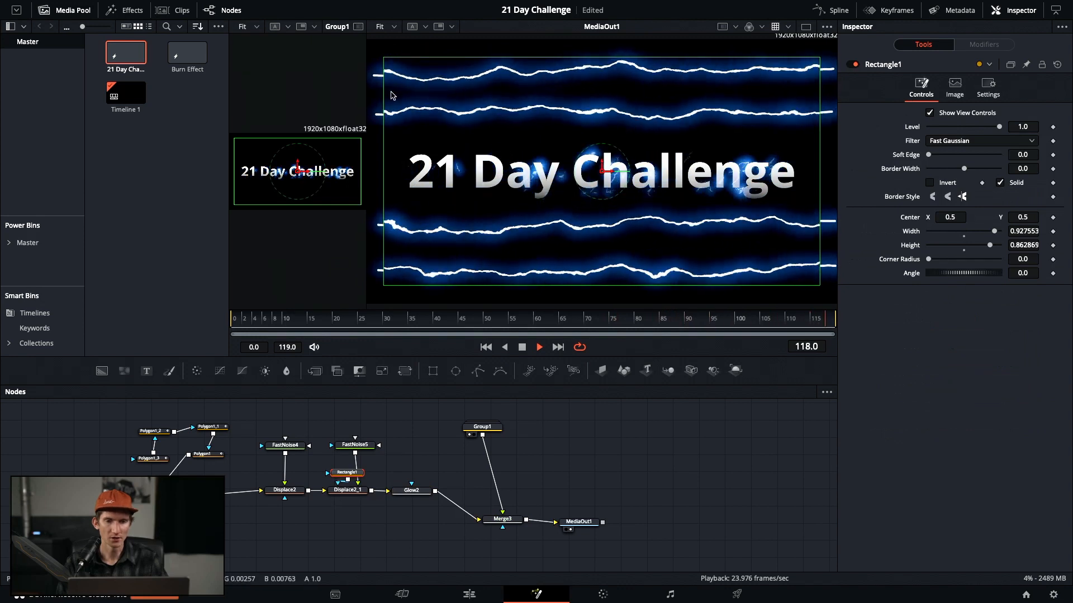
left_click_drag(384, 96, 395, 108)
left_click_drag(504, 60, 505, 37)
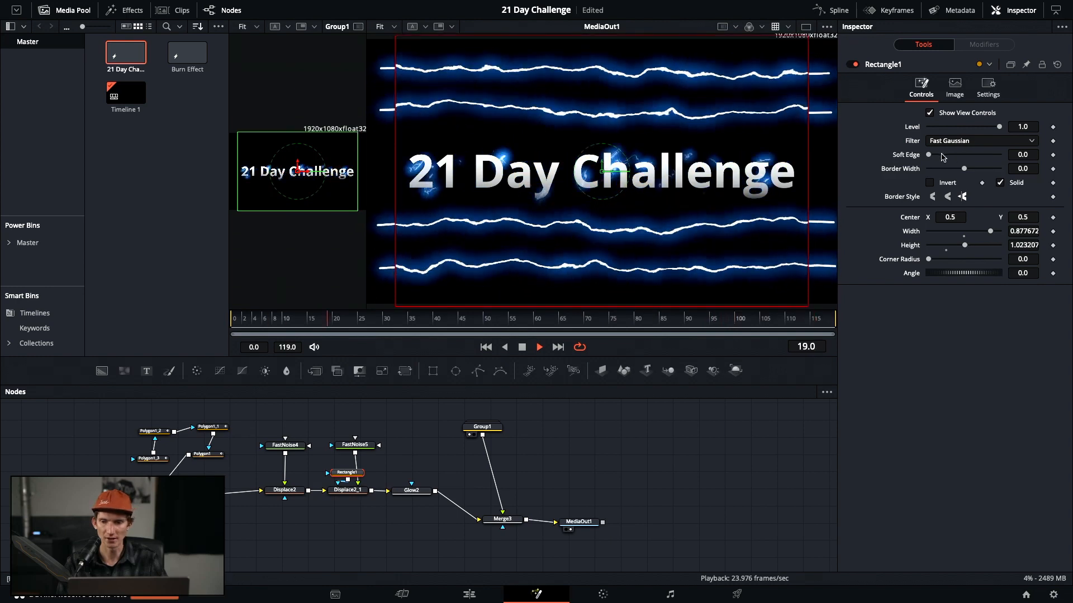
Give the rectangle a 0.0457 soft edge and paste a copy onto Displace2's mask input
left_click_drag(931, 156, 941, 156)
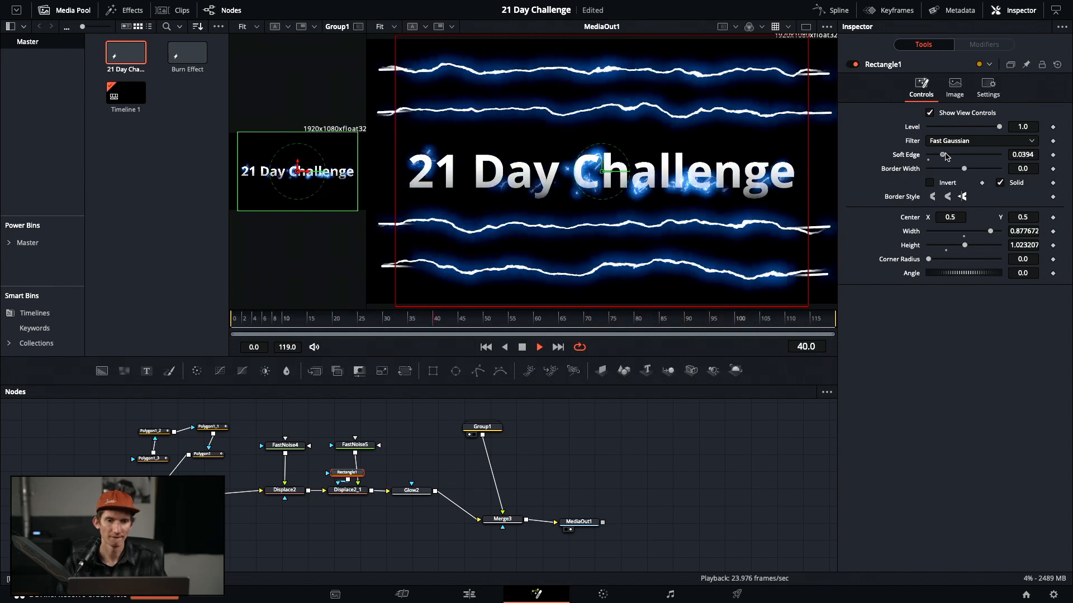
left_click_drag(945, 156, 948, 157)
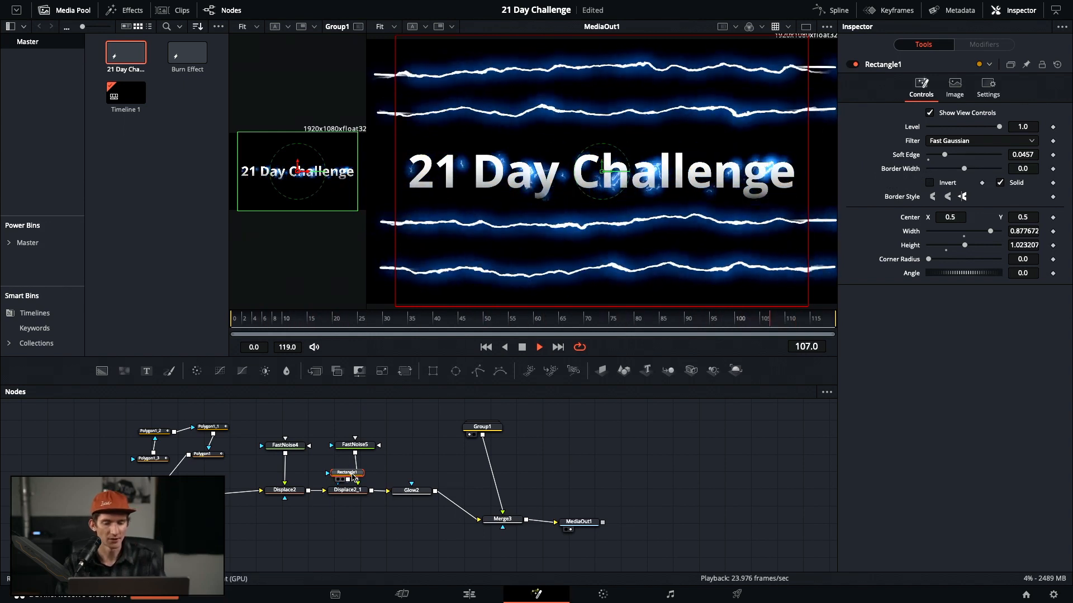
left_click(320, 515)
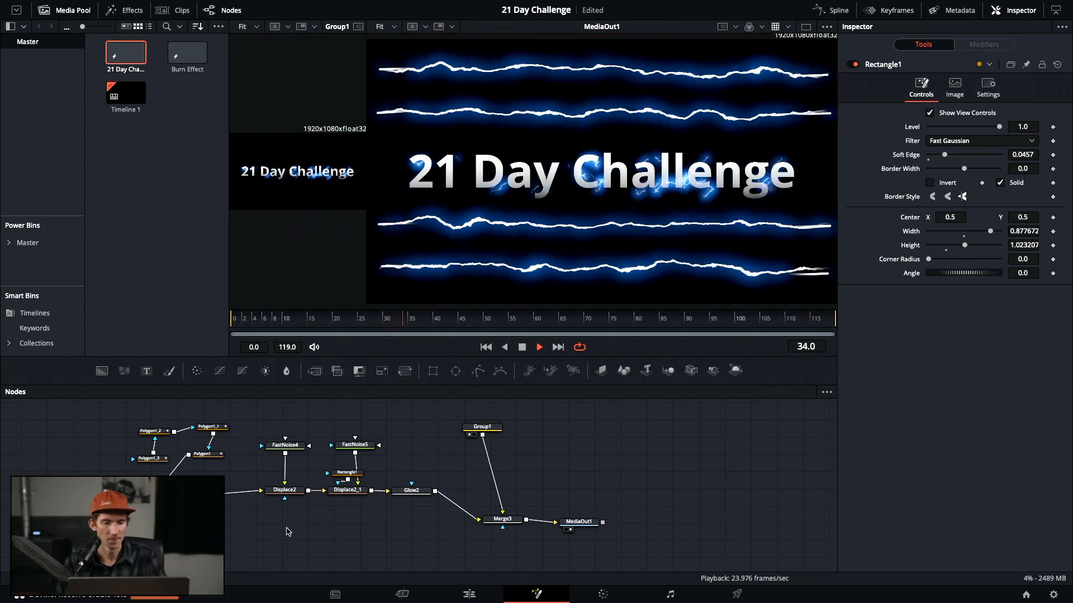
key("ctrl+v")
left_click_drag(325, 525, 286, 498)
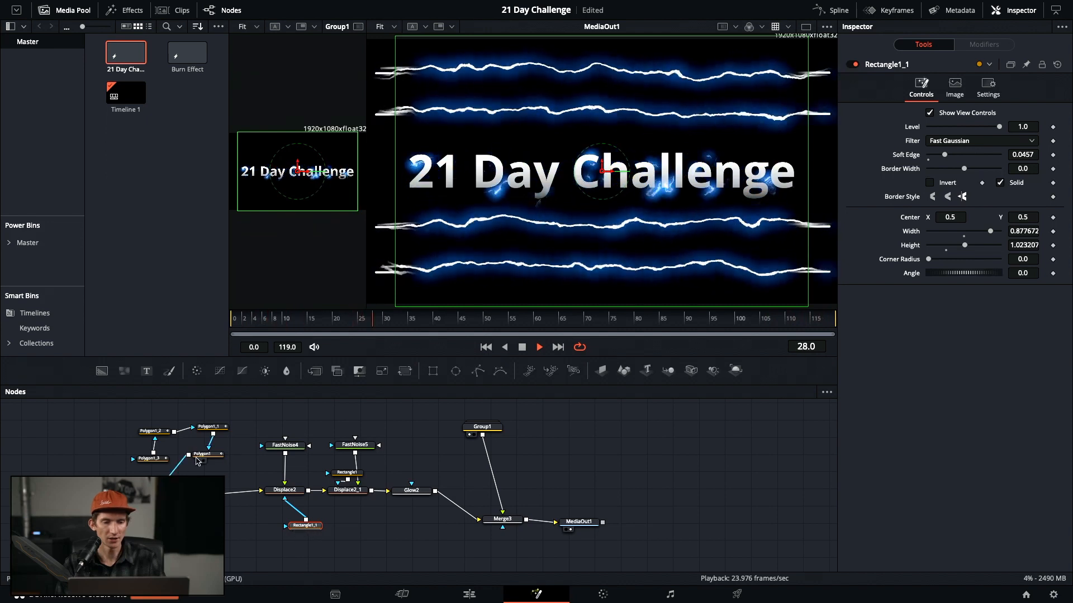
Add a trial rectangle mask to Polygon1_3, stretched into a strip around 'Ch'
left_click_drag(163, 461, 151, 462)
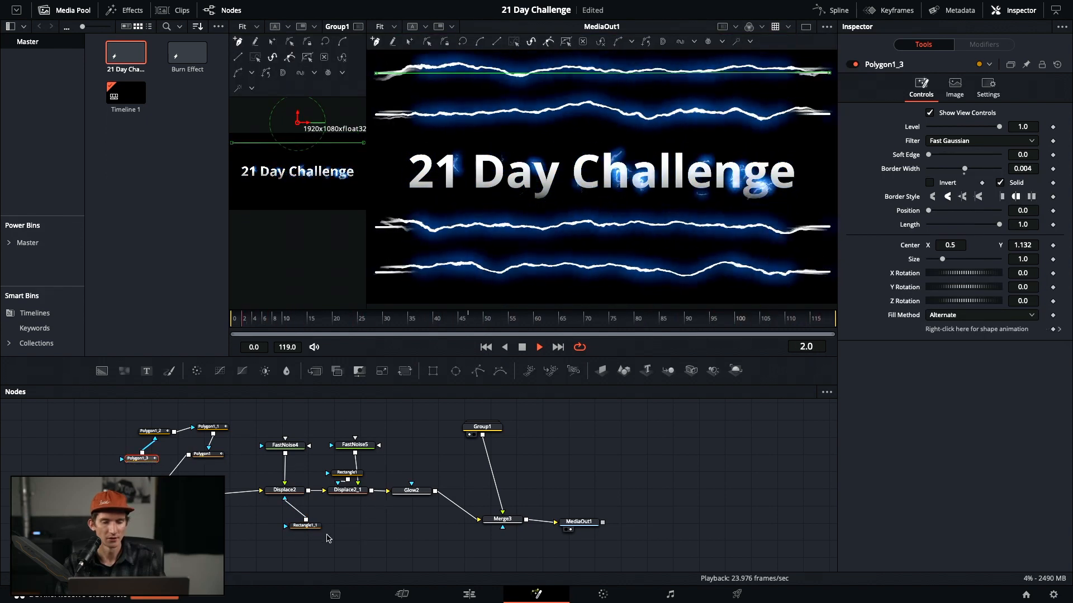
left_click(432, 371)
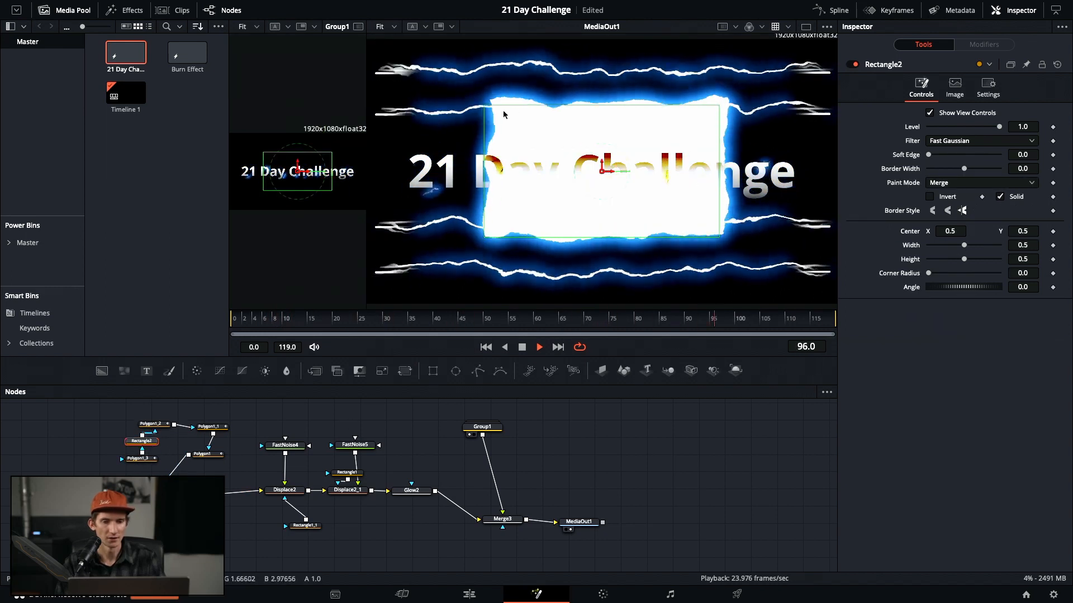
left_click_drag(486, 120, 601, 99)
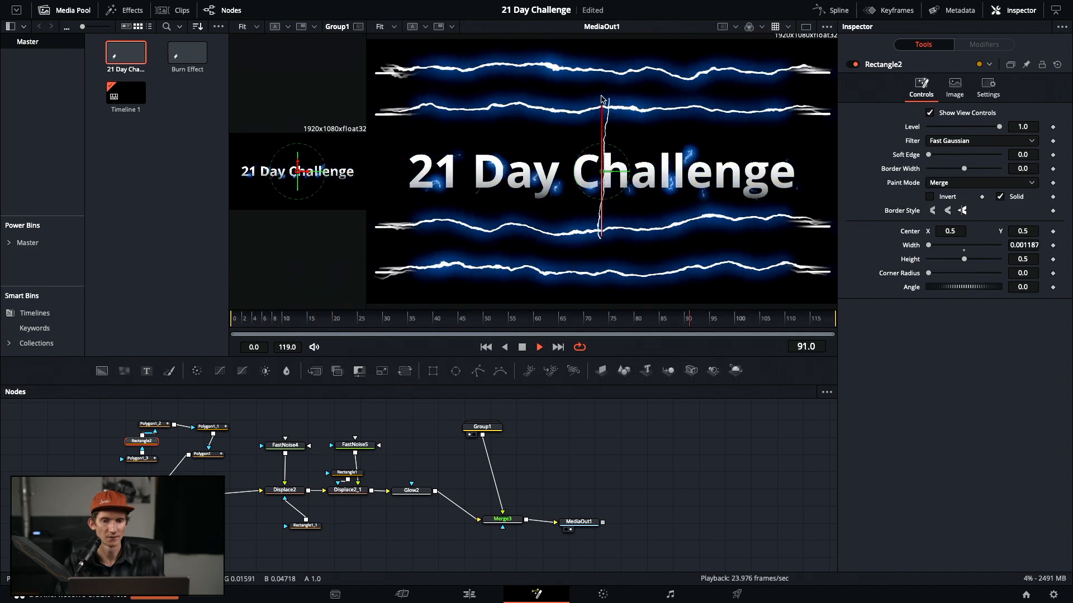
left_click_drag(602, 99, 567, 106)
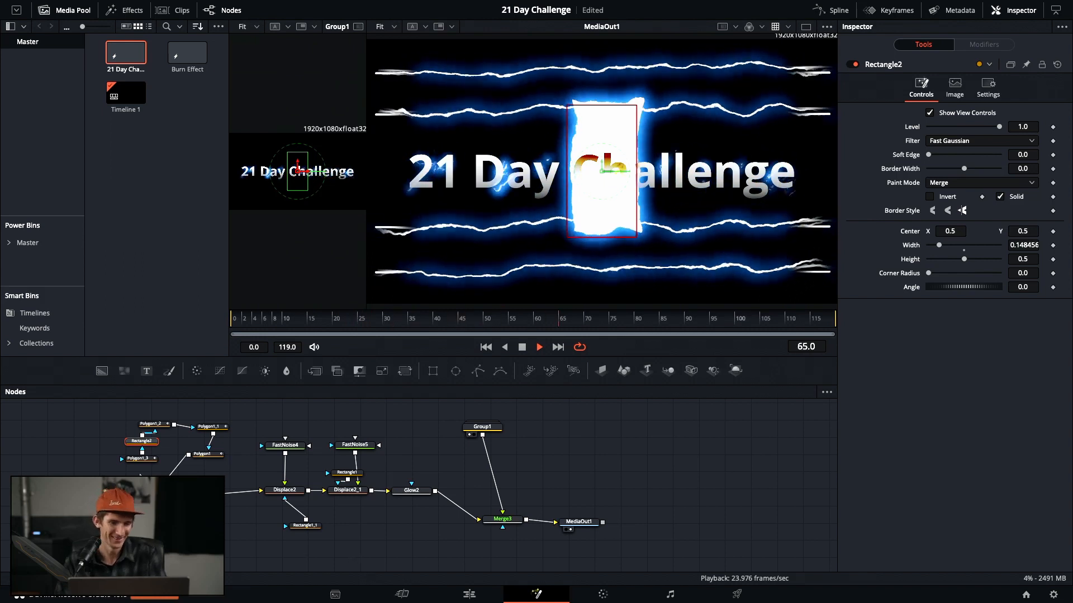
left_click(144, 458)
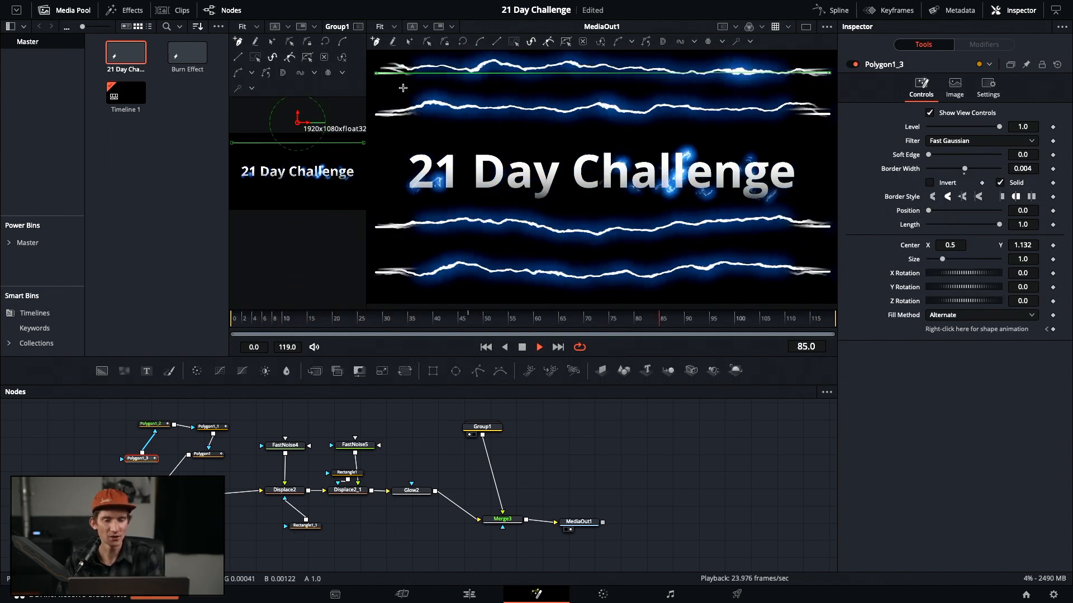
Delete the Rectangle1_1 and Rectangle1 masks, and discard a trial rectangle on Background1
left_click(301, 526)
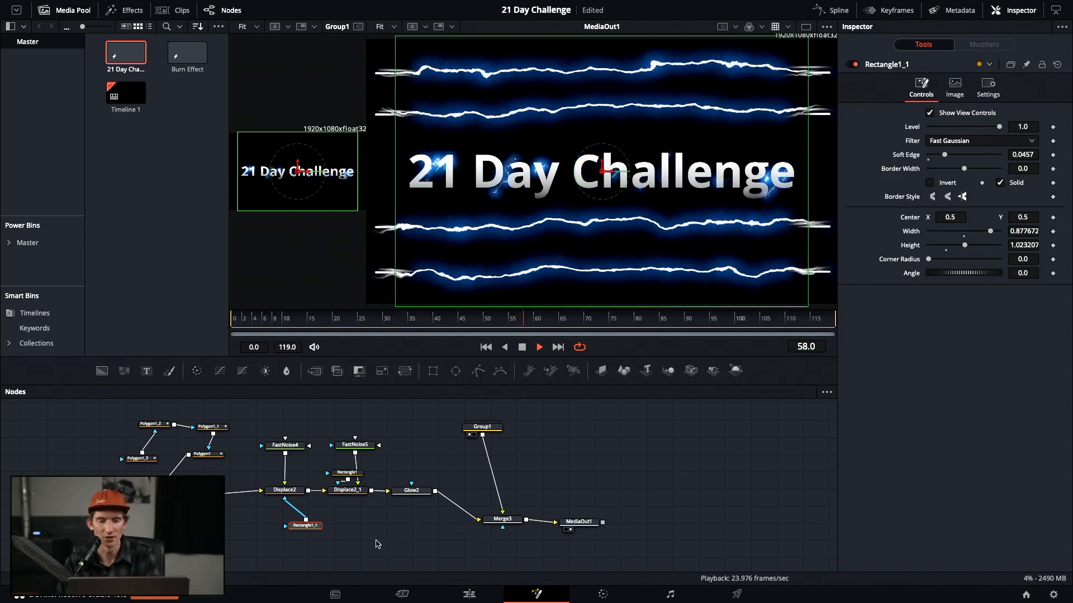
key("Delete")
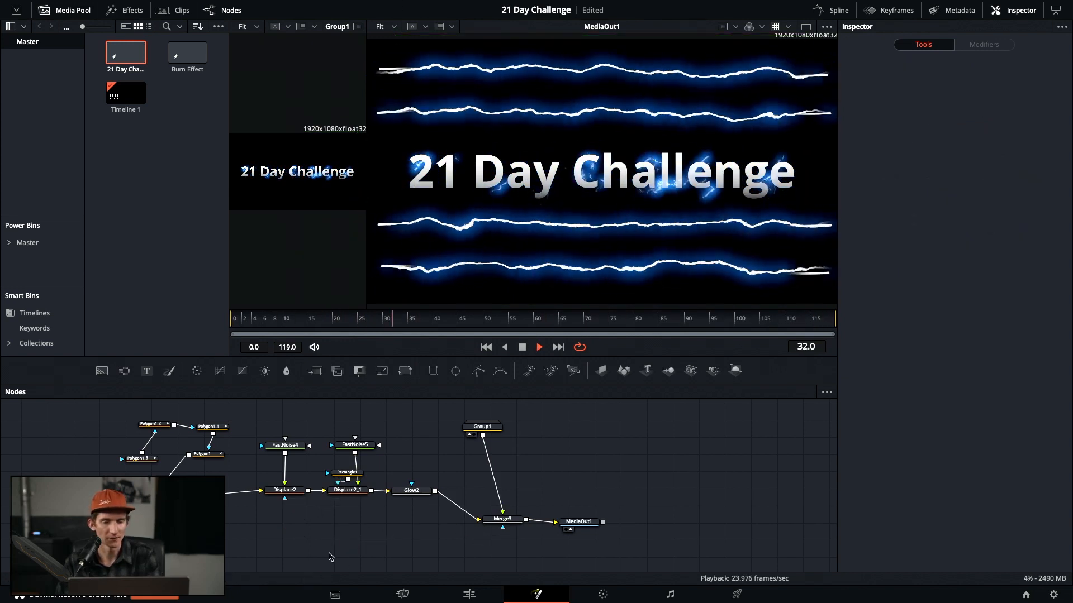
left_click_drag(348, 476, 334, 468)
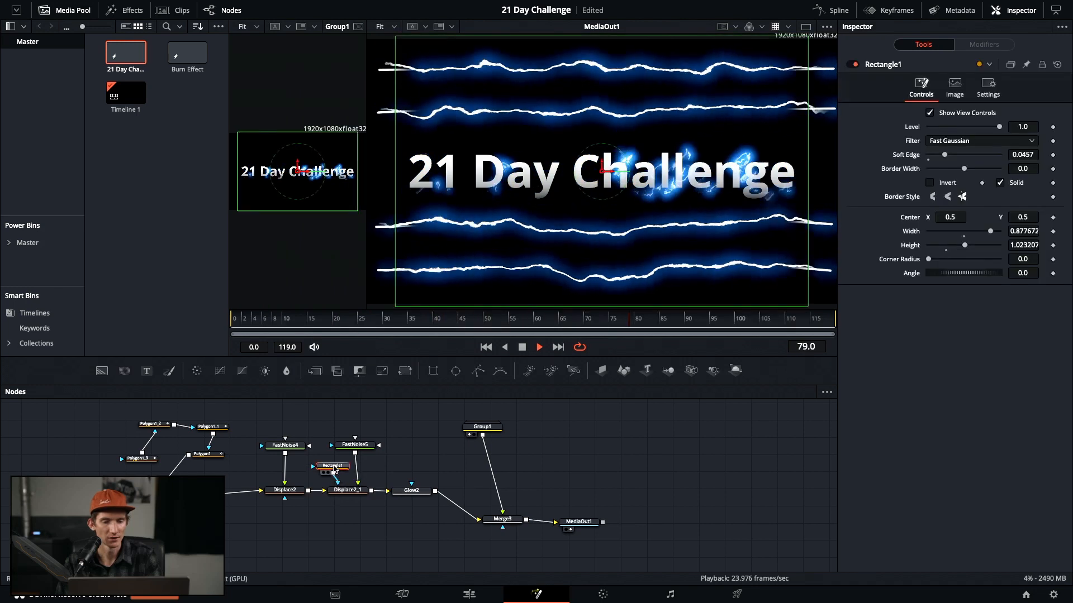
key("Delete")
left_click(153, 497)
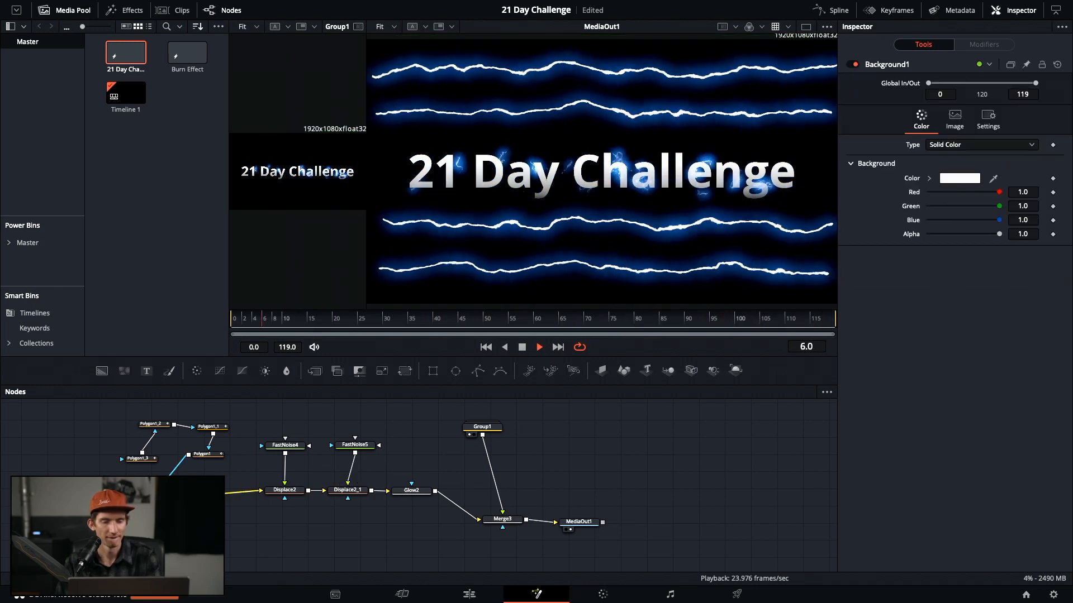
left_click(432, 371)
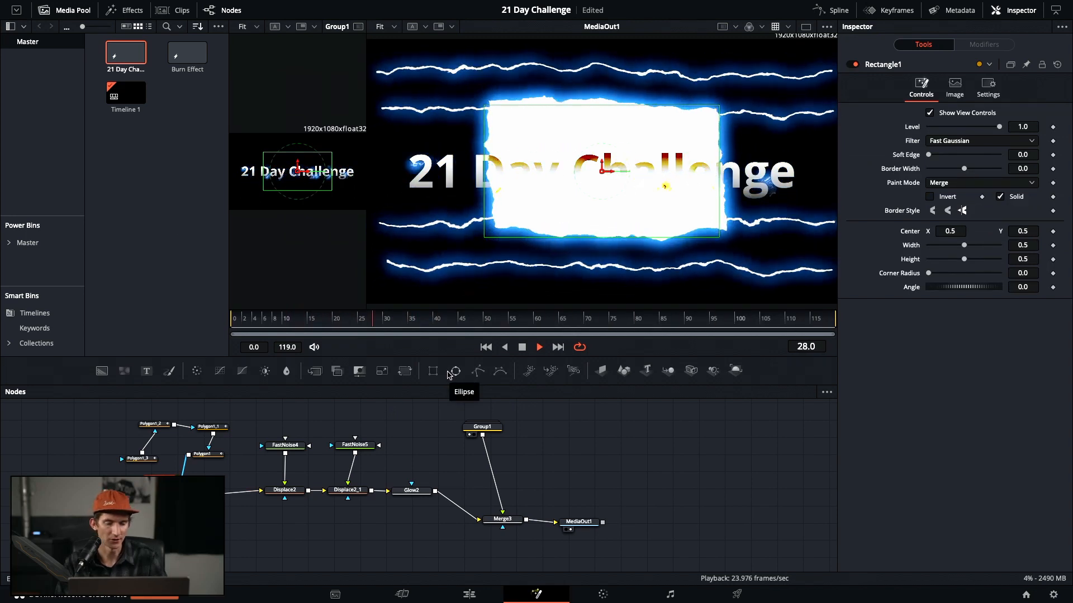
key("Delete")
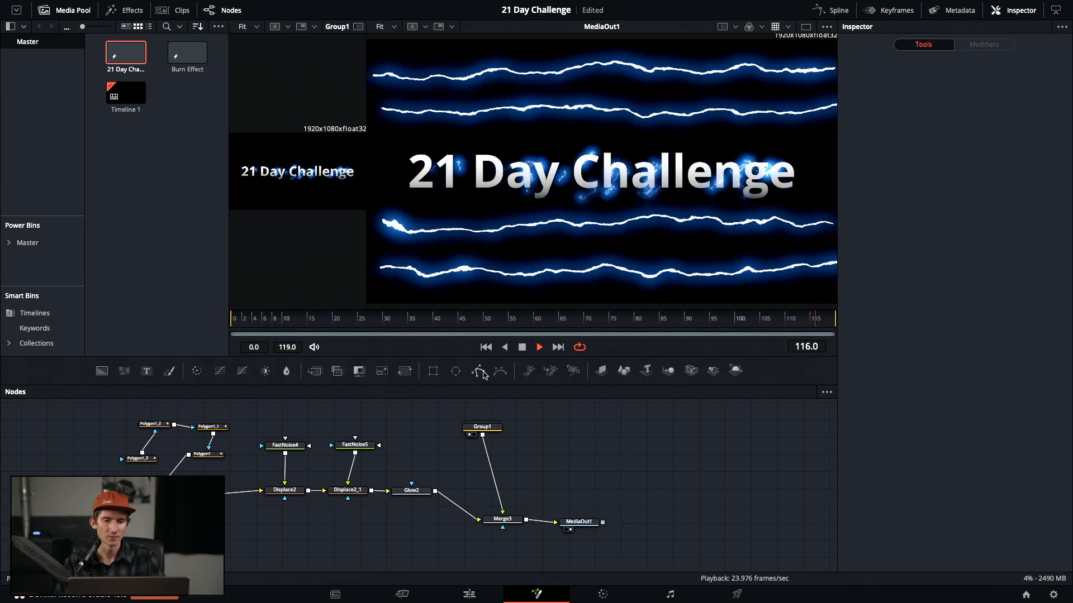
left_click(479, 372)
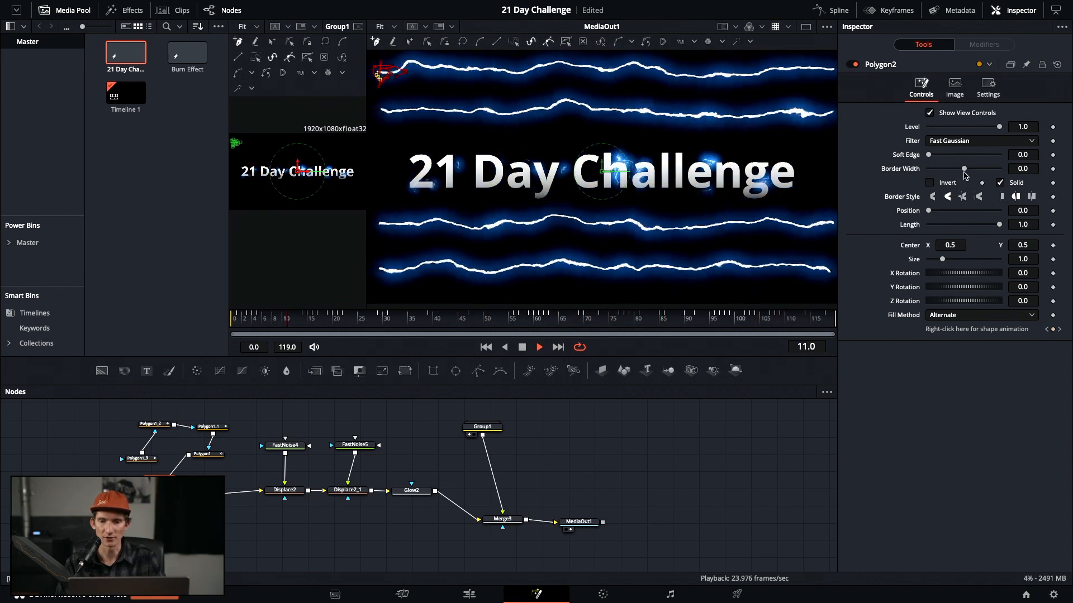
mouse_move(964, 169)
left_mouse_down()
mouse_move(1010, 176)
mouse_move(950, 173)
mouse_move(969, 175)
left_mouse_up()
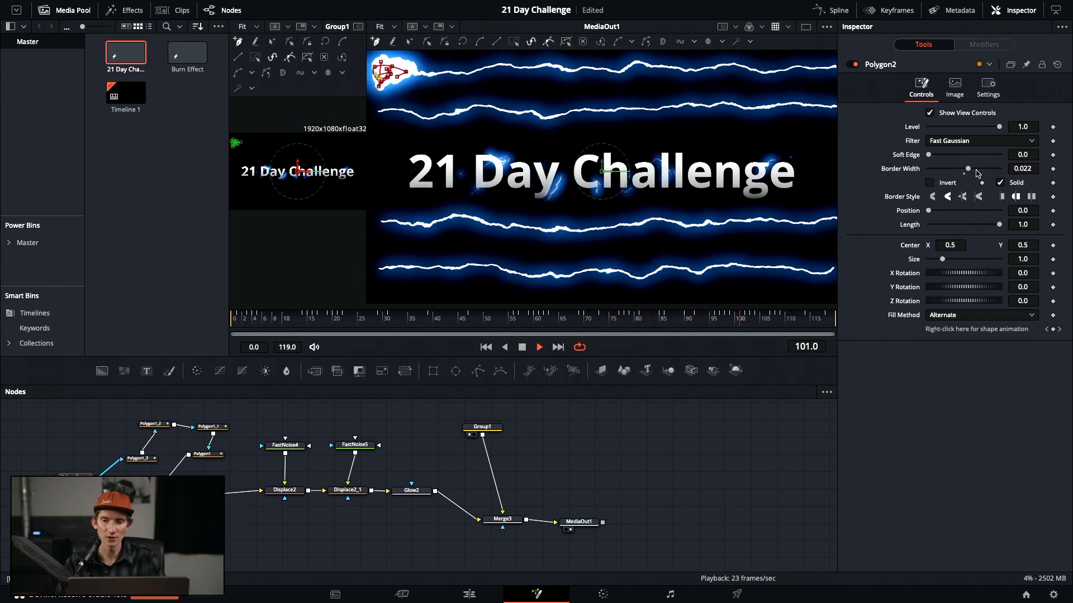
left_click_drag(968, 174, 965, 174)
left_click_drag(966, 174, 967, 174)
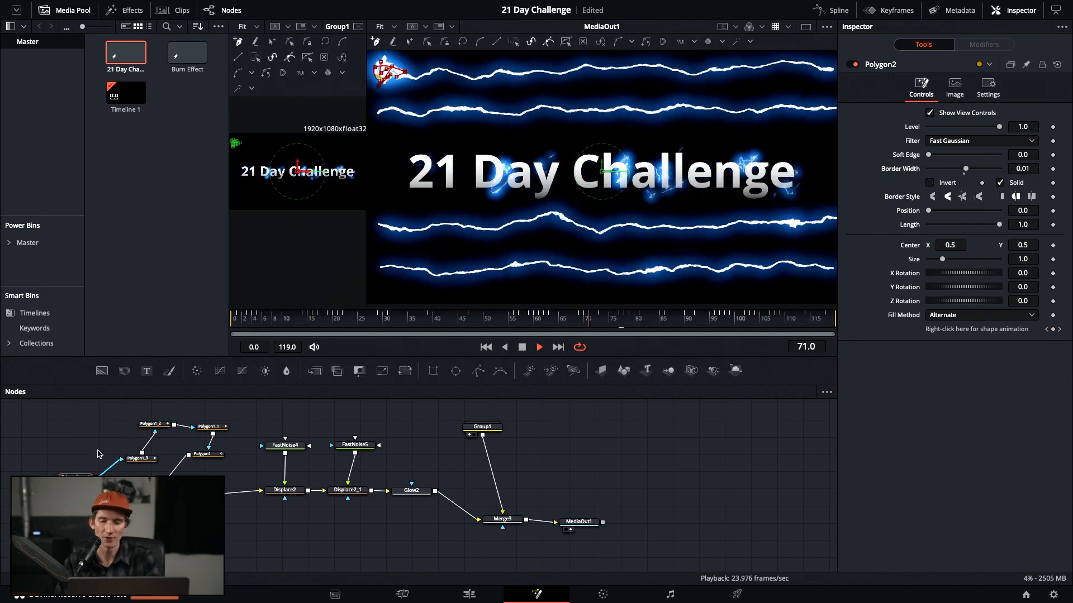
key("Delete")
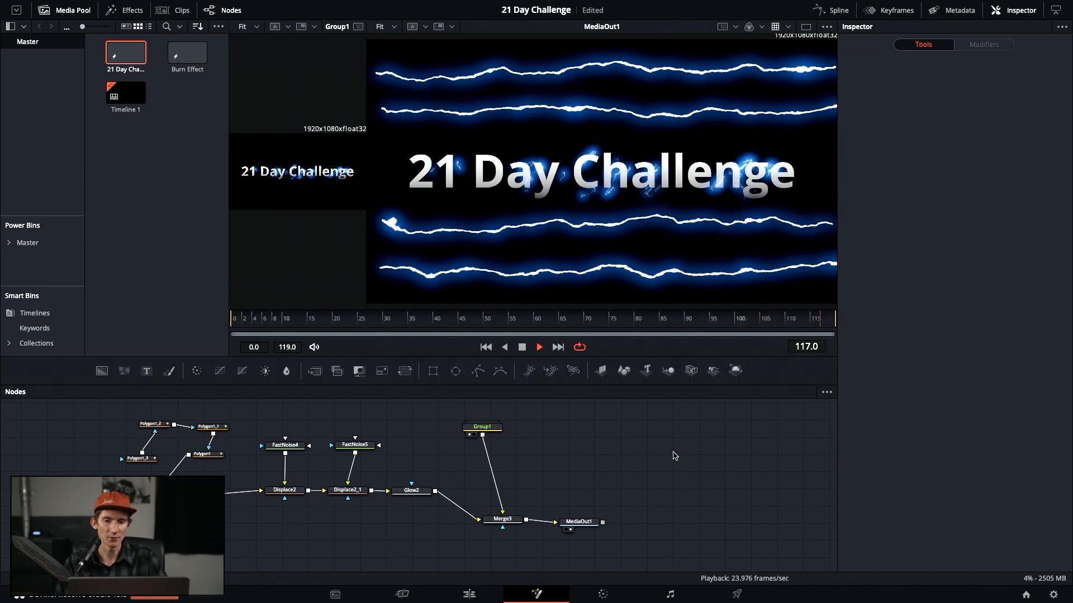